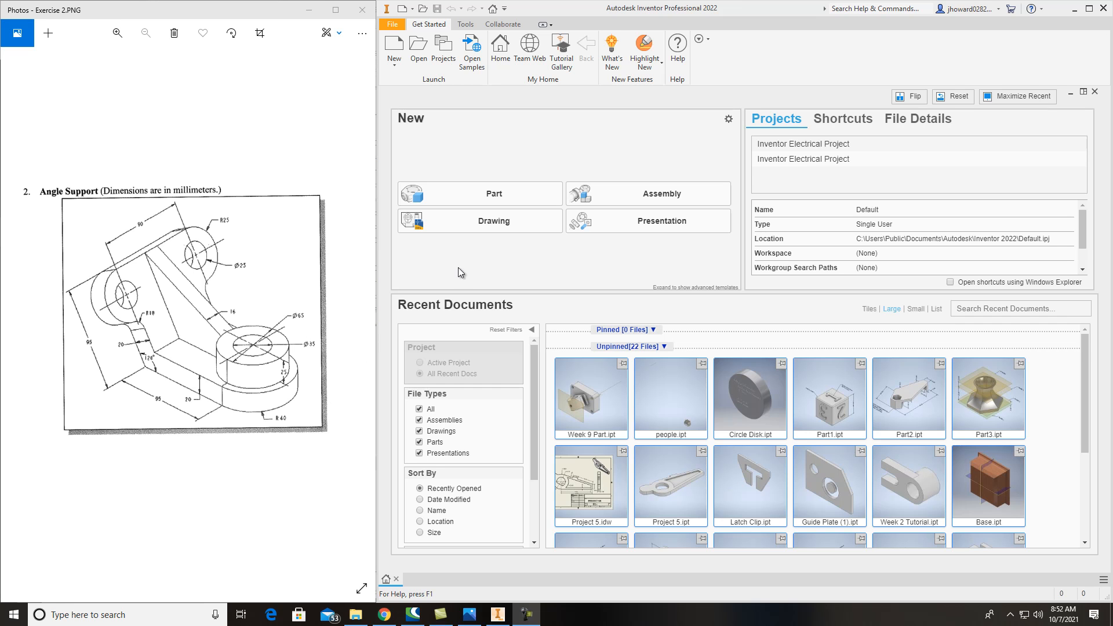
Create a new part file from the metric Standard (mm).ipt template.
click(395, 64)
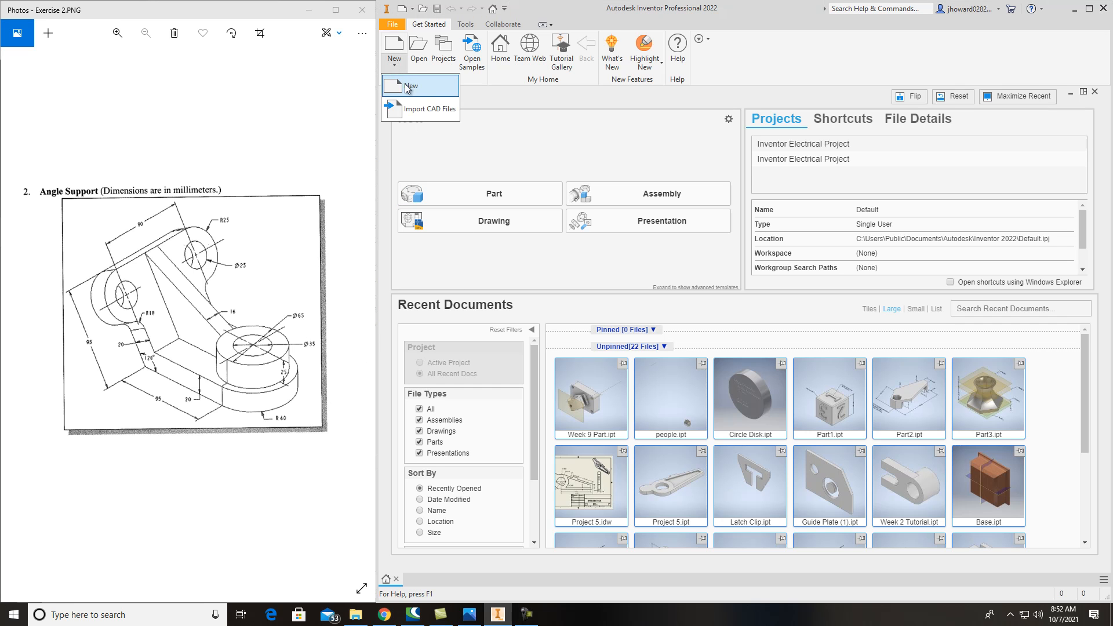
click(405, 85)
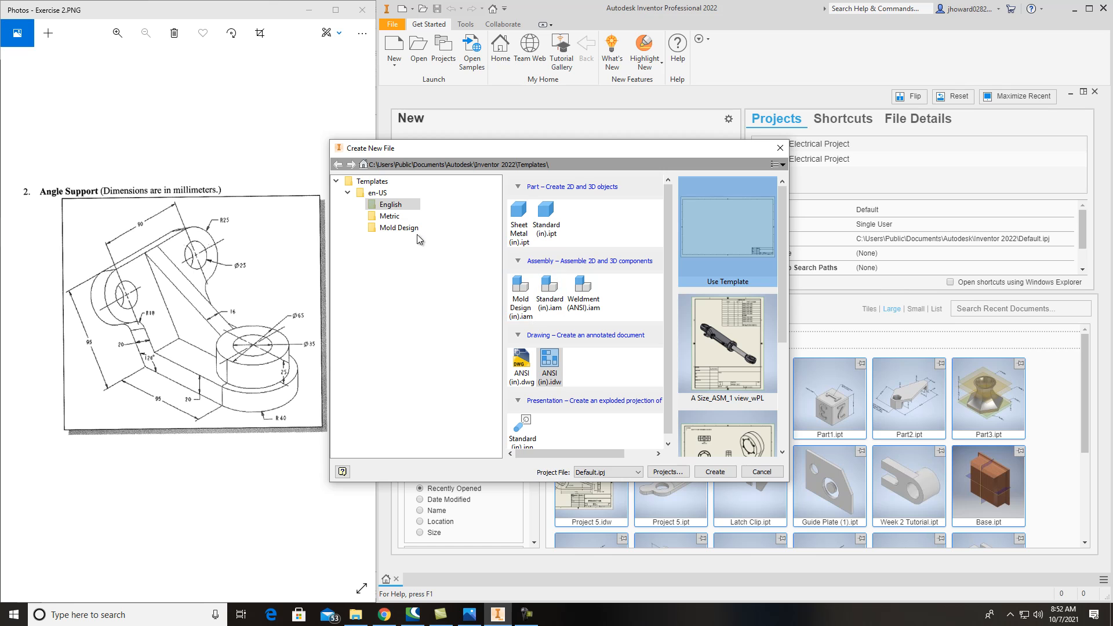
click(390, 216)
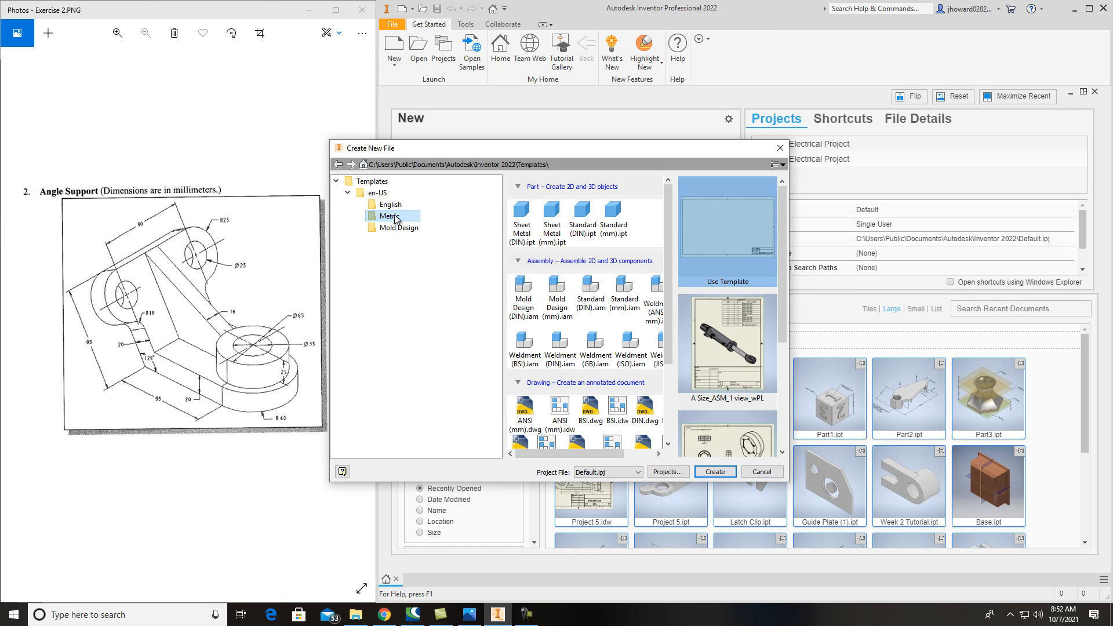
double_click(613, 230)
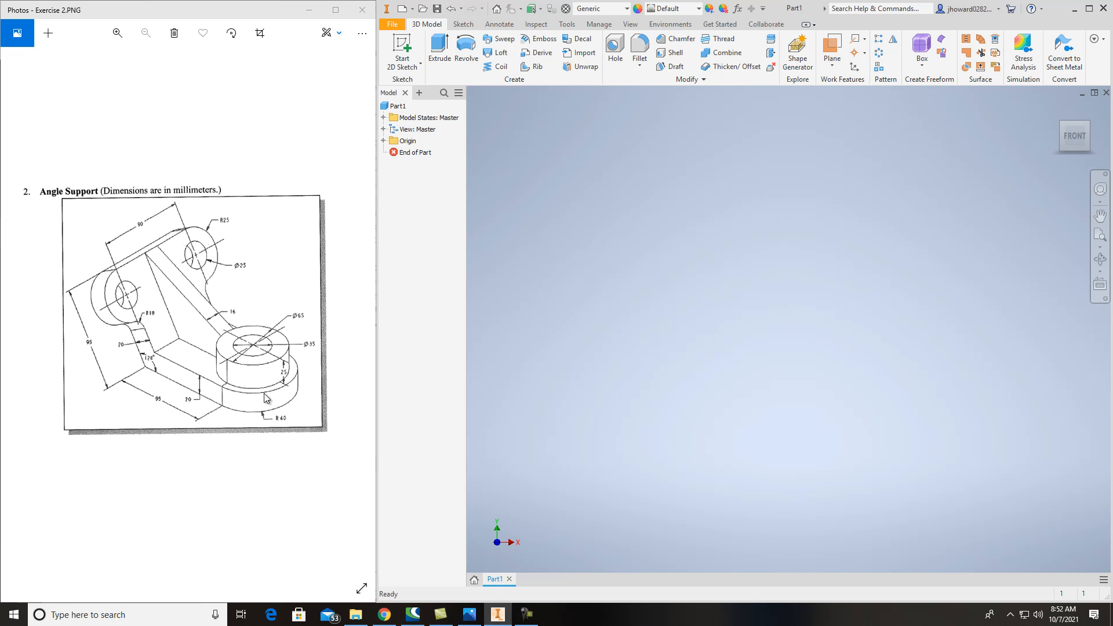
Start a 2D sketch on the XY plane.
click(409, 72)
click(426, 87)
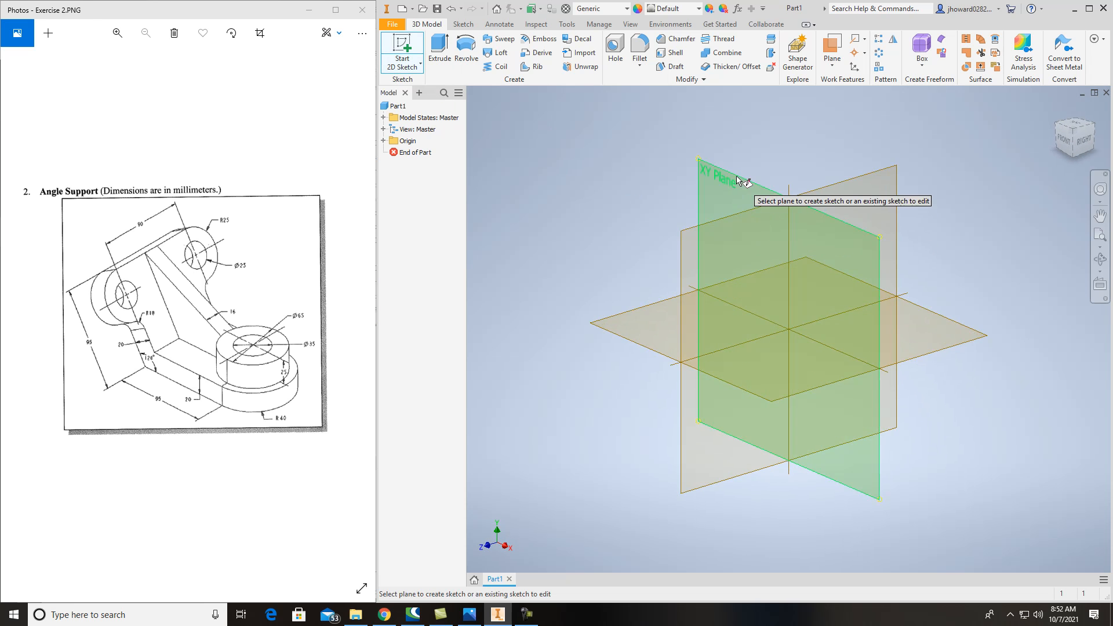
click(738, 181)
middle_drag(646, 328, 508, 354)
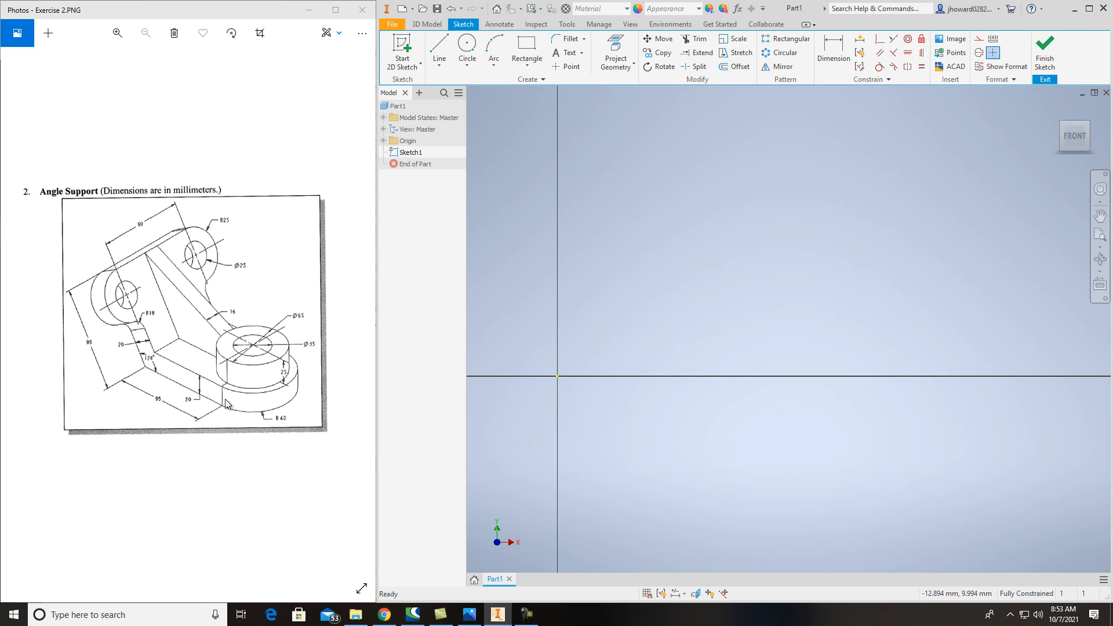
Draw a rectangle 95 mm wide and 80 mm high with its lower-left corner at the origin.
click(526, 46)
click(557, 376)
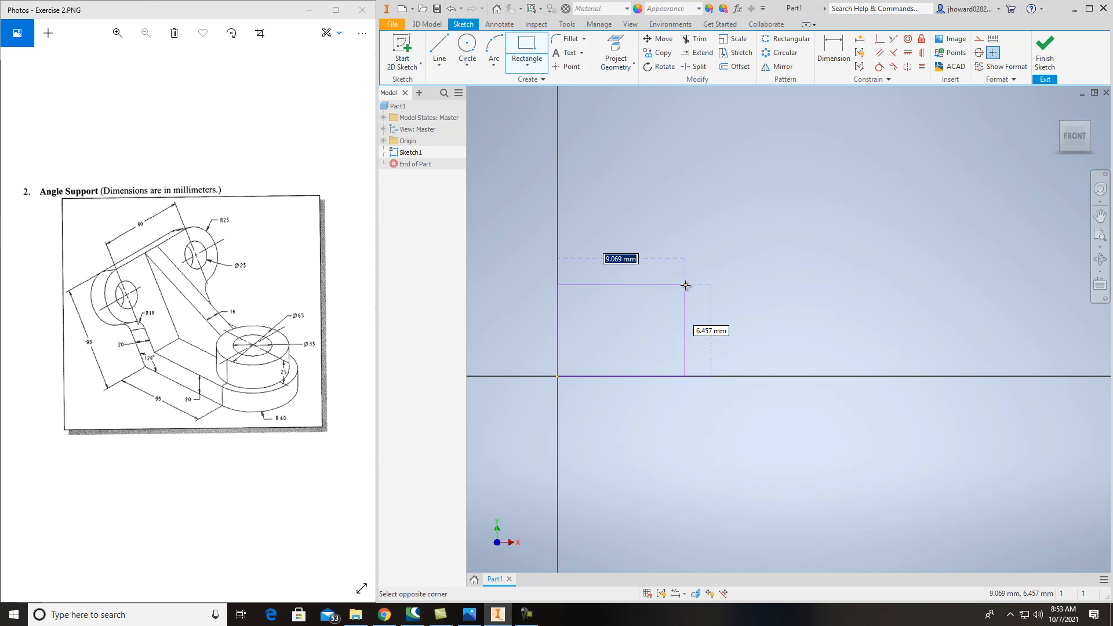
text(95)
key(Tab)
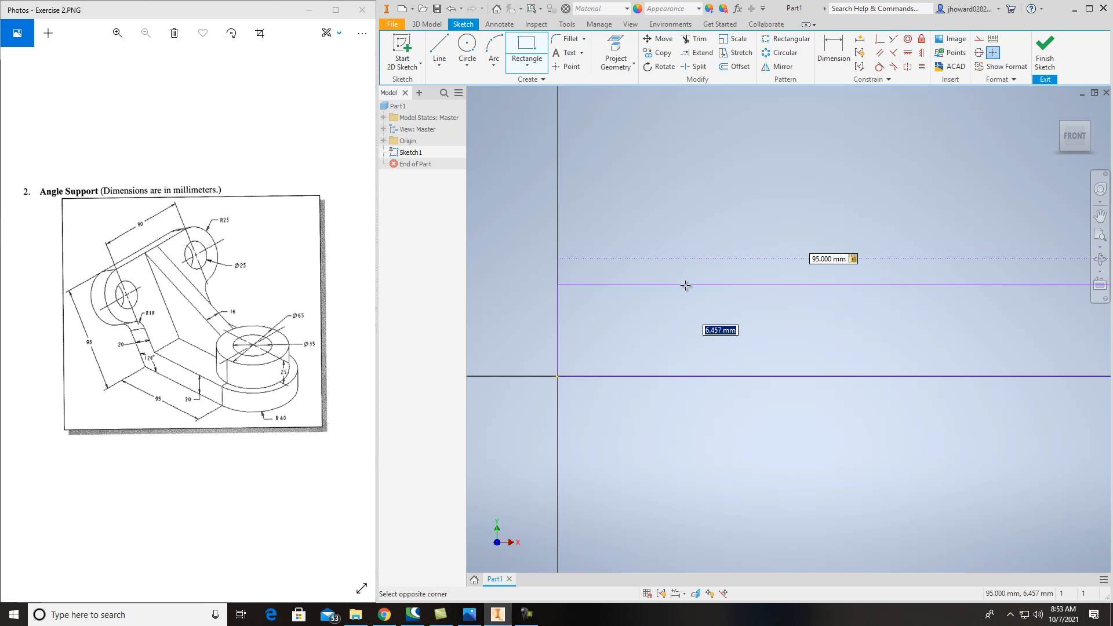
text(80)
key(Tab)
key(Return)
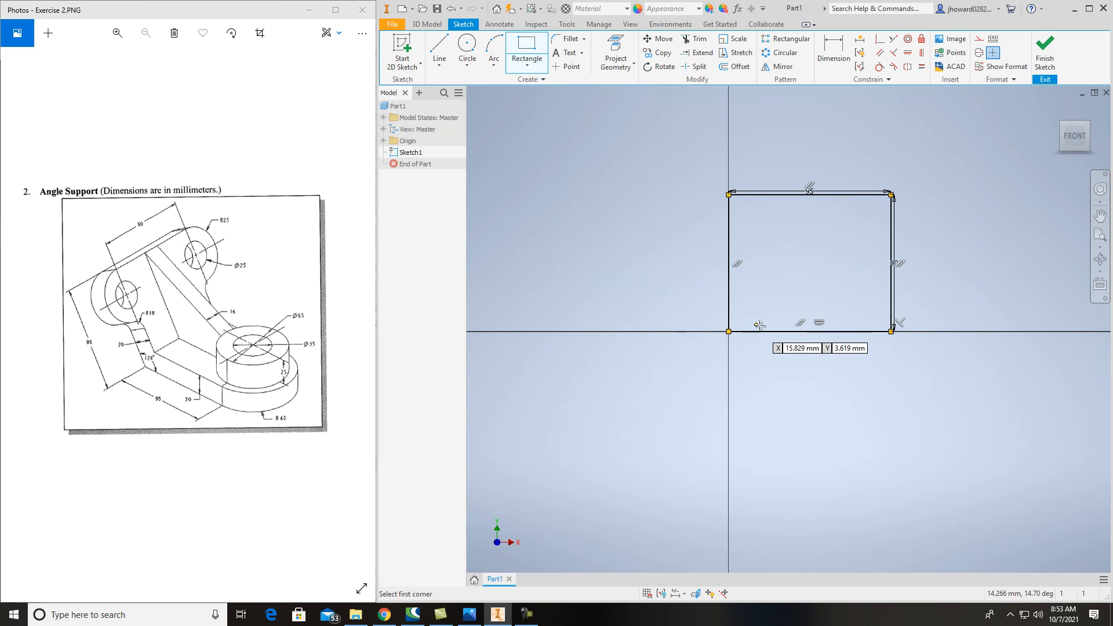
Draw a circle centred on the midpoint of the rectangle's right side and passing through its upper-right corner.
key(c)
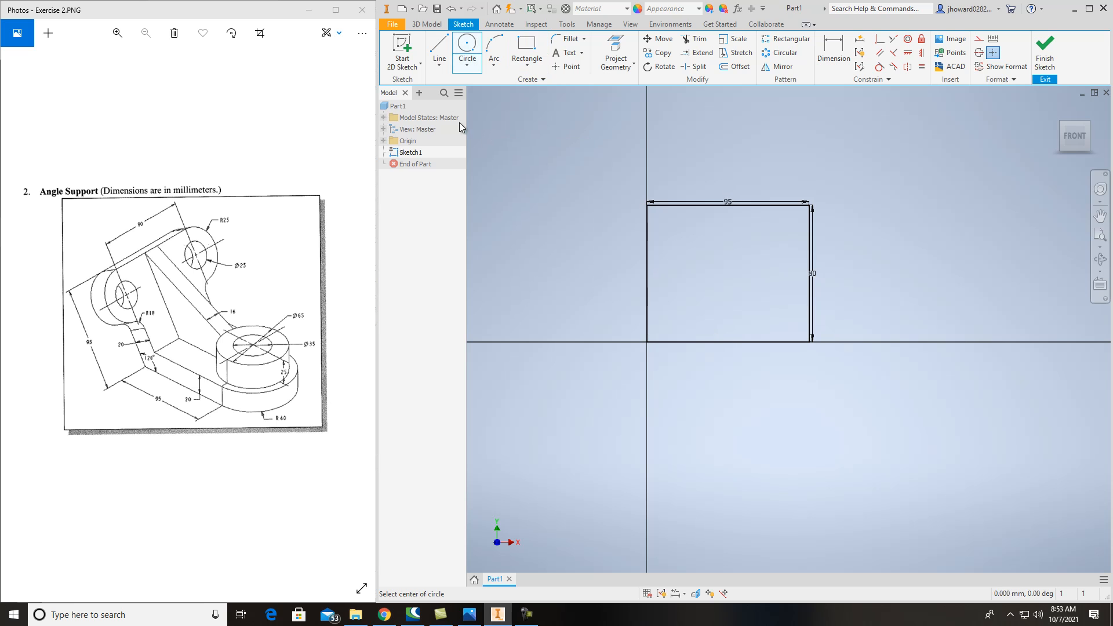
click(810, 273)
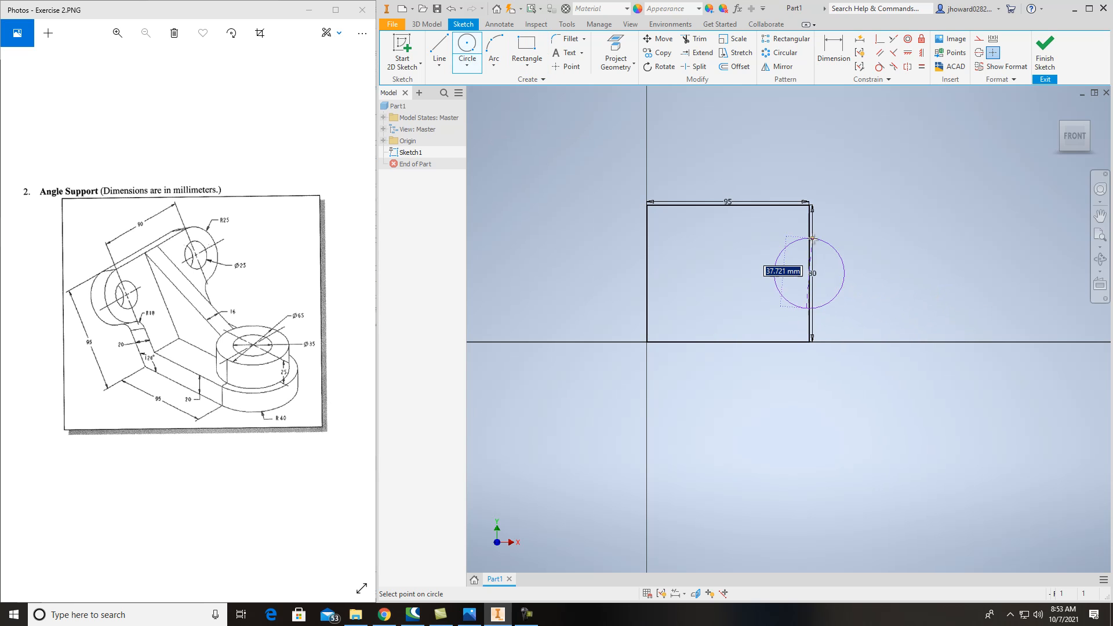
click(810, 203)
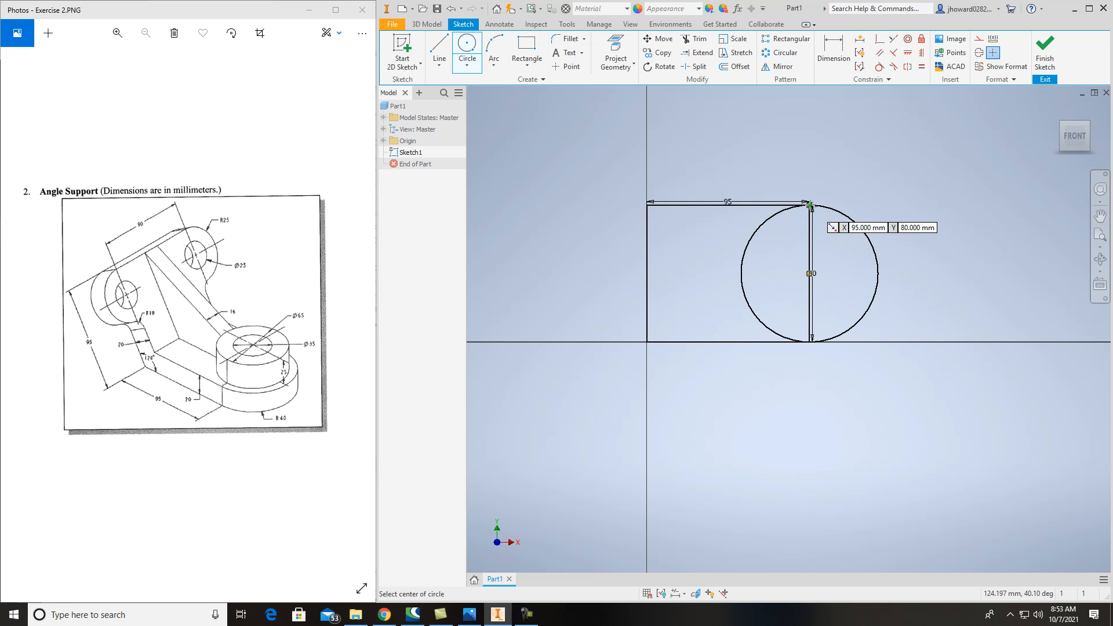
key(x)
click(812, 233)
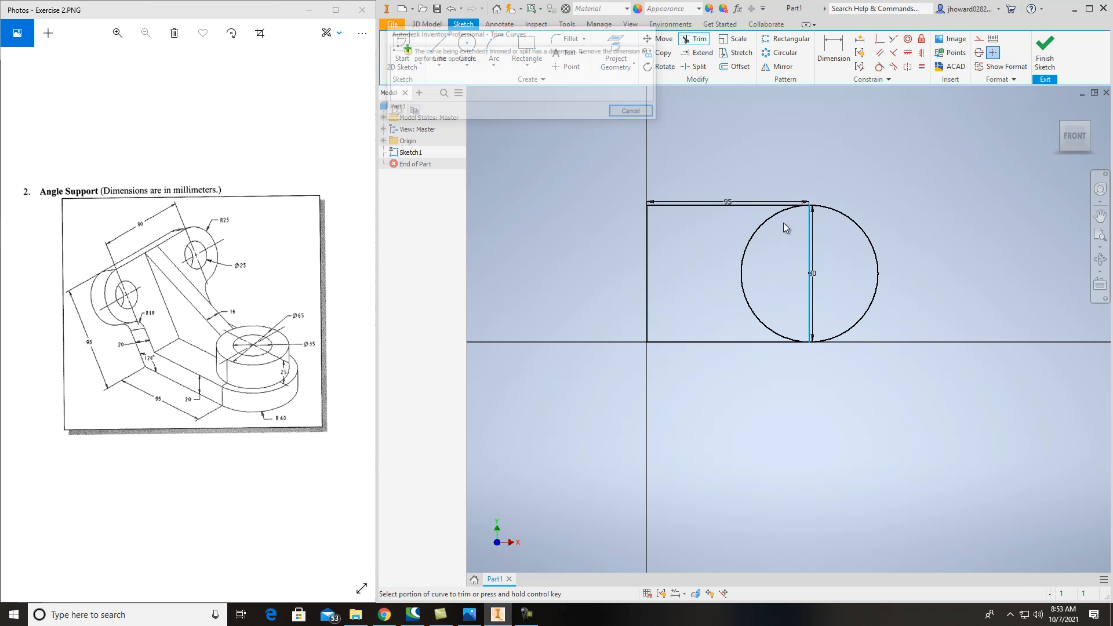
click(634, 112)
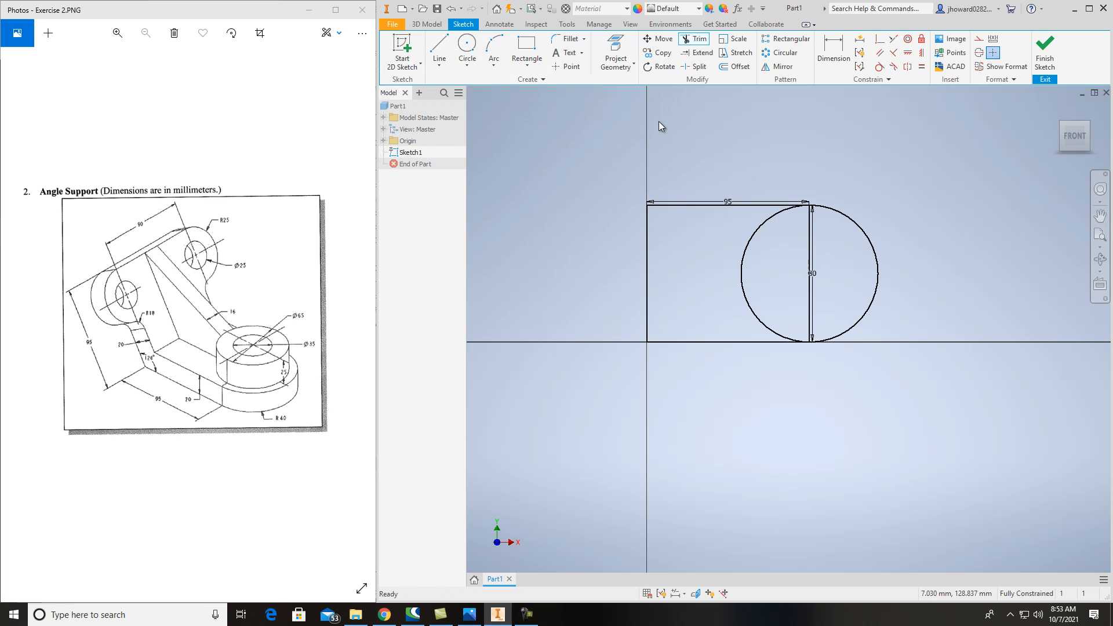
Delete the rectangle's height and width dimensions.
click(813, 251)
key(Delete)
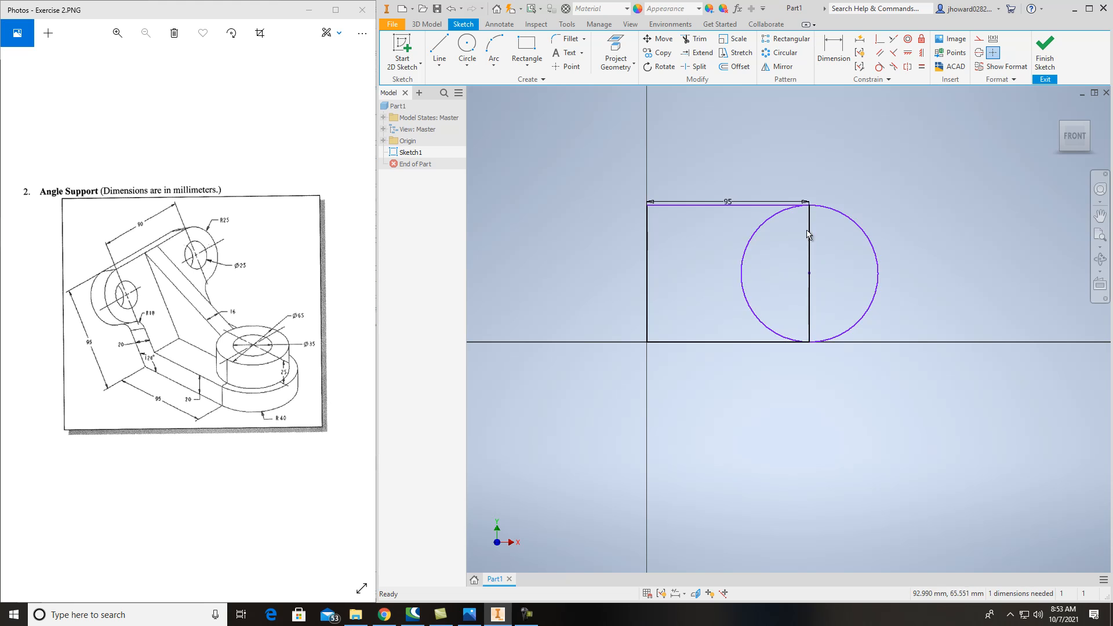
click(783, 202)
key(Delete)
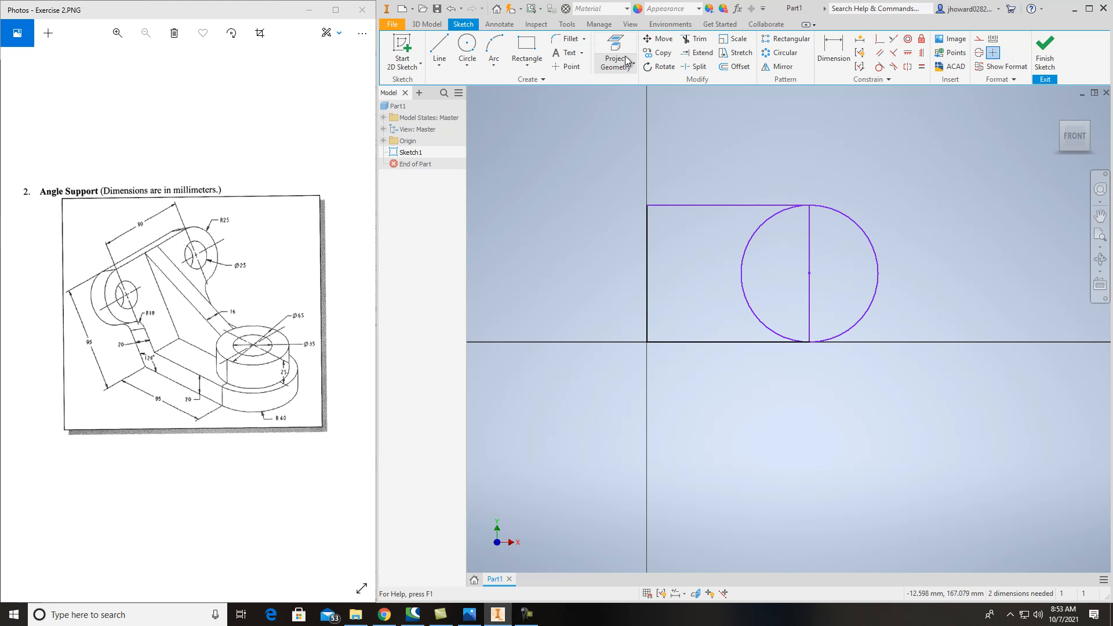
Trim away the rectangle's right side and the circle's left half to leave a plate outline with a rounded end.
click(467, 46)
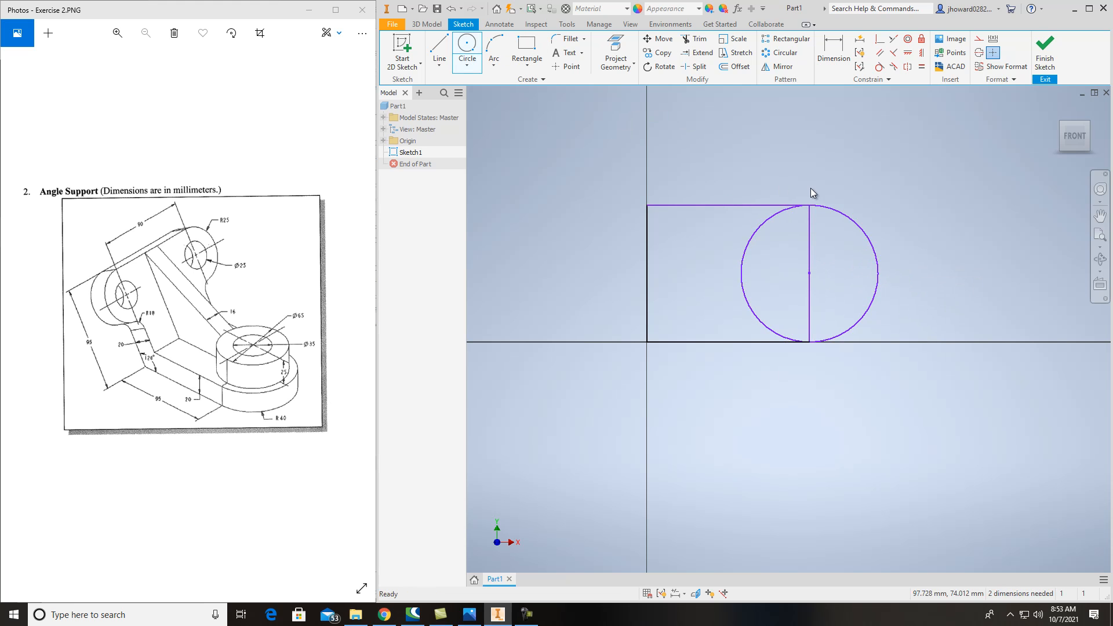
click(694, 38)
click(809, 215)
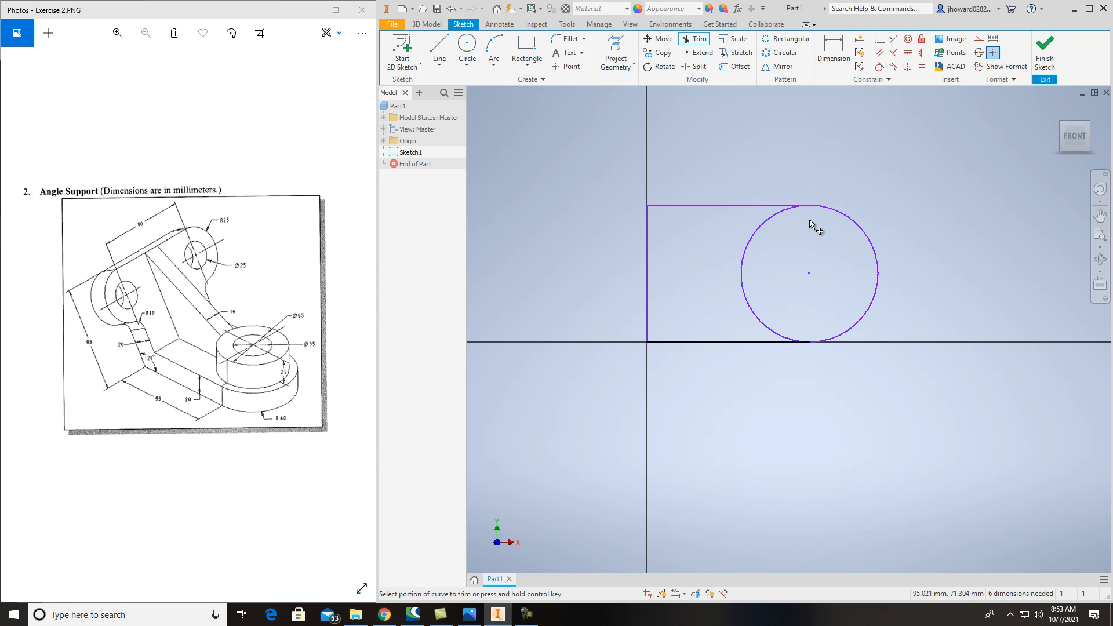
click(772, 216)
key(Escape)
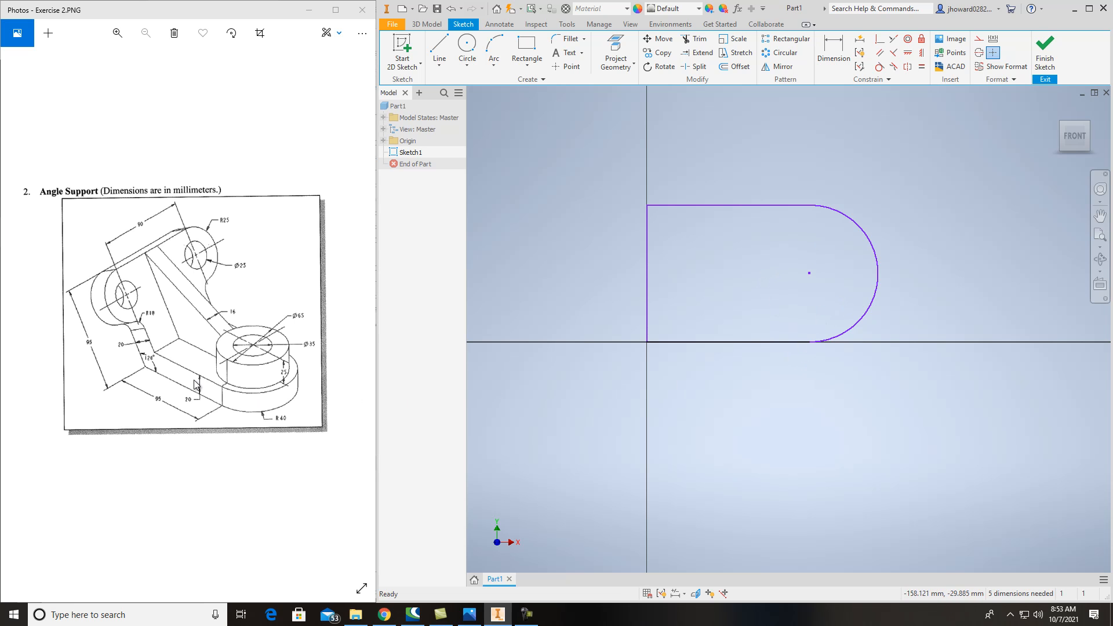
Finish the sketch and extrude the rounded plate profile 20 mm.
click(1045, 47)
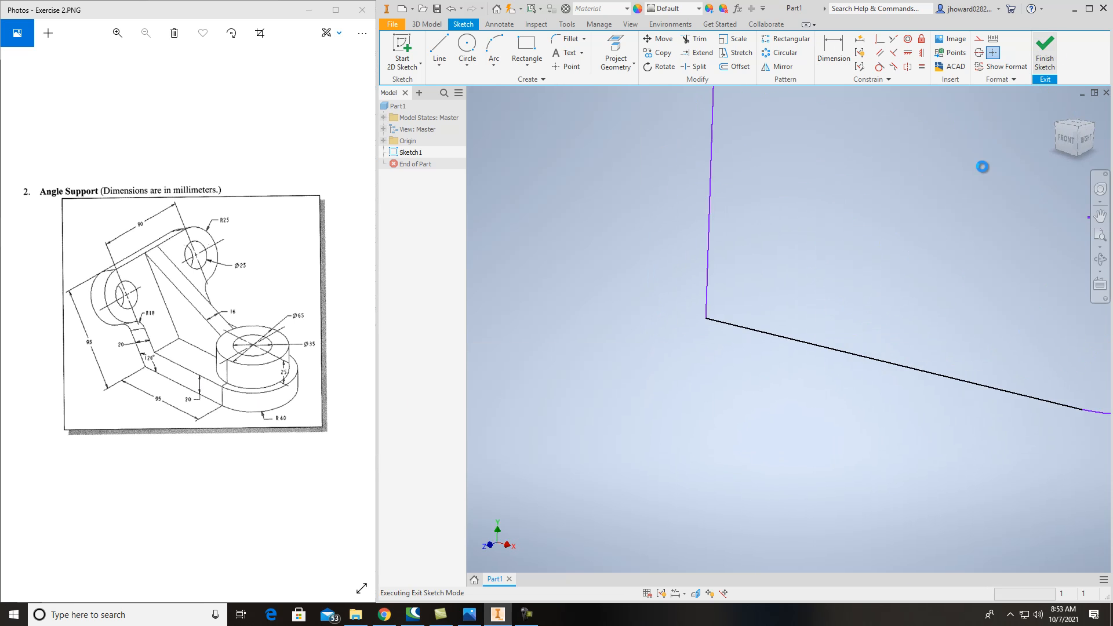
click(439, 51)
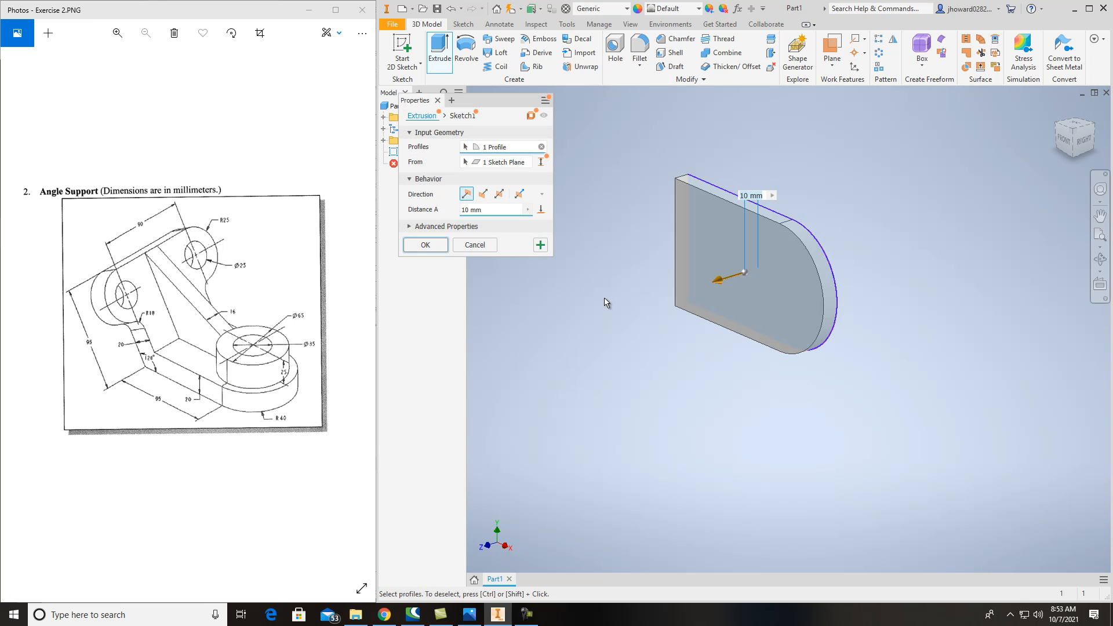
text(20)
key(Return)
drag(1065, 146, 482, 128)
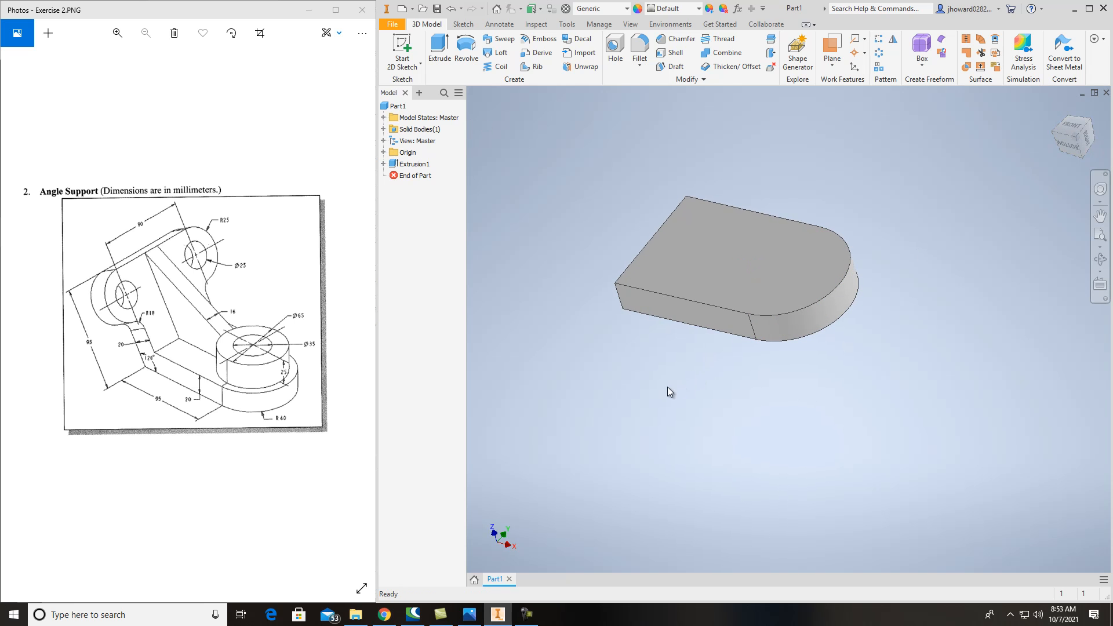
mouse_move(1078, 134)
mouse_down()
mouse_move(1107, 128)
mouse_move(504, 124)
mouse_move(529, 125)
mouse_up()
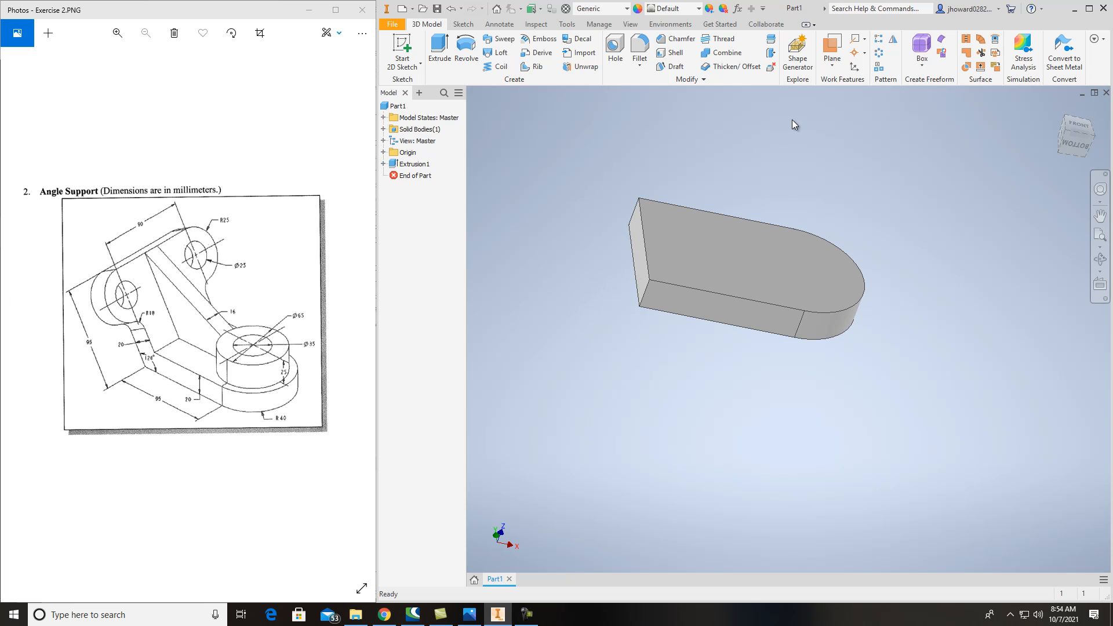
click(834, 67)
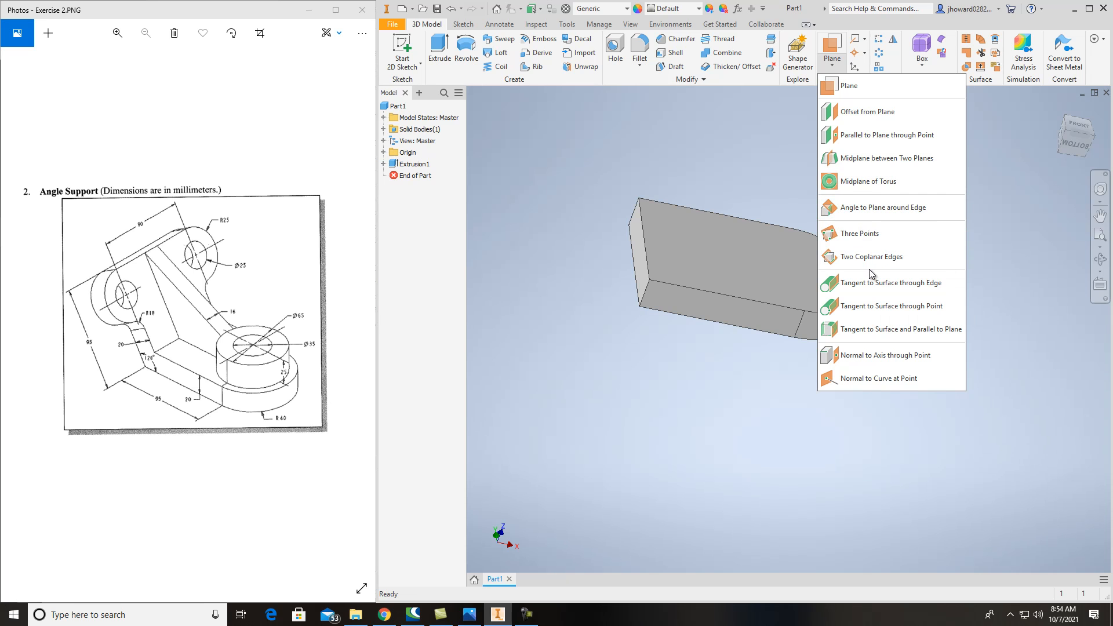
click(899, 210)
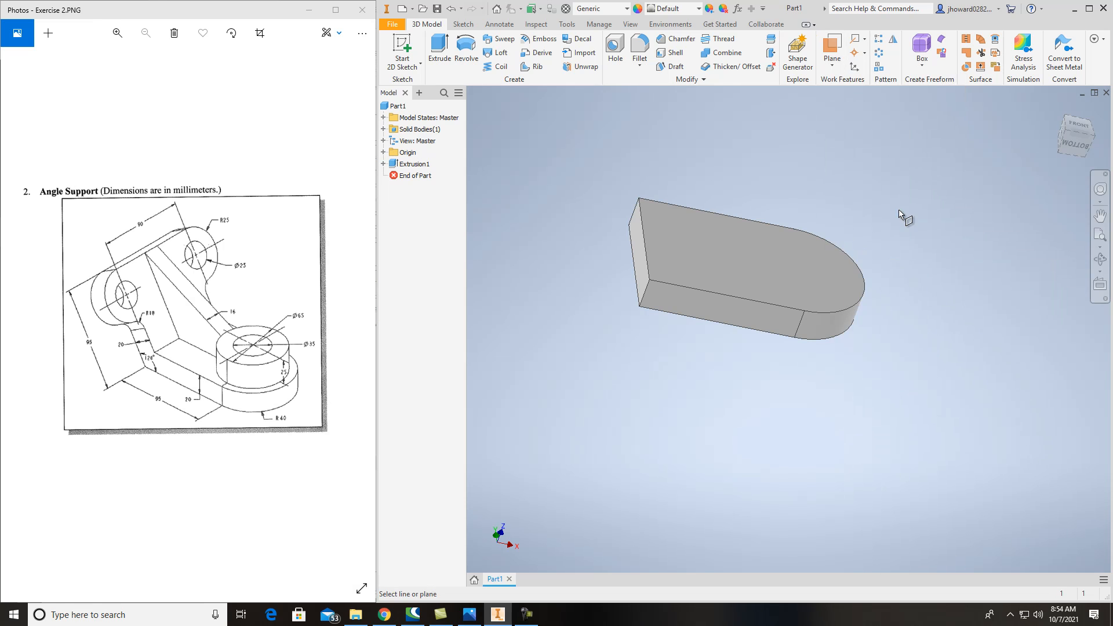
click(639, 251)
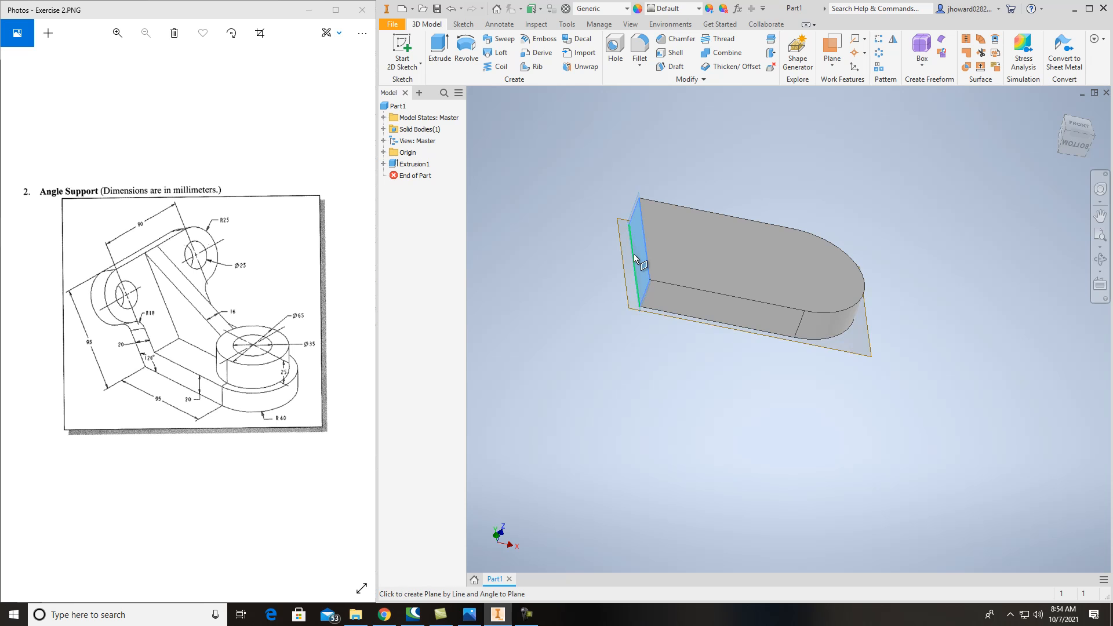
scroll(627, 278, up, 3)
scroll(649, 269, up, 4)
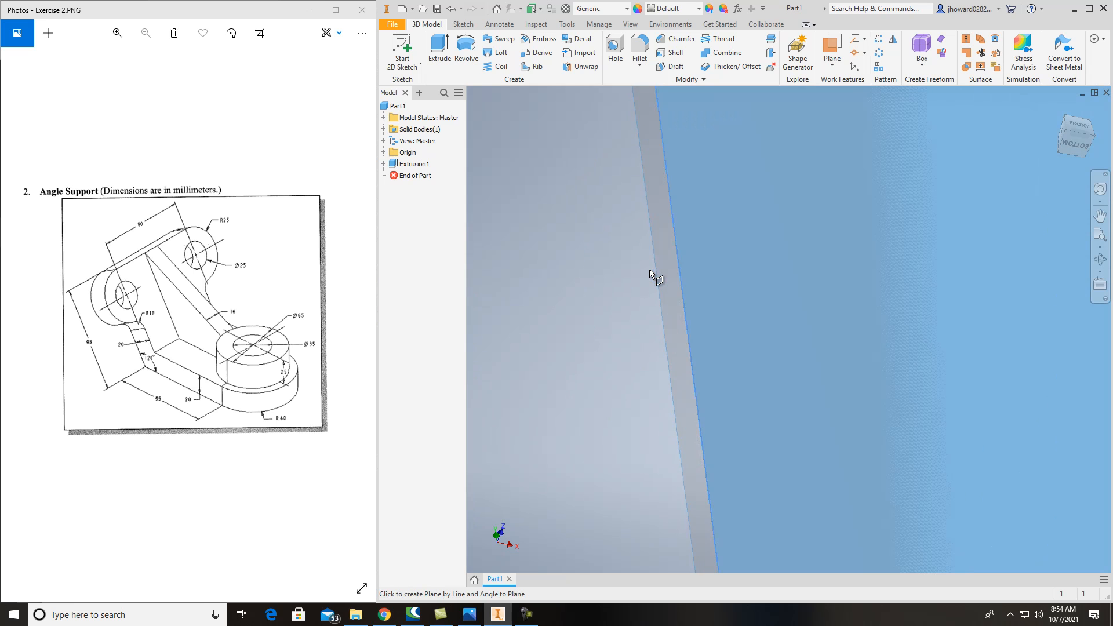
scroll(681, 273, down, 5)
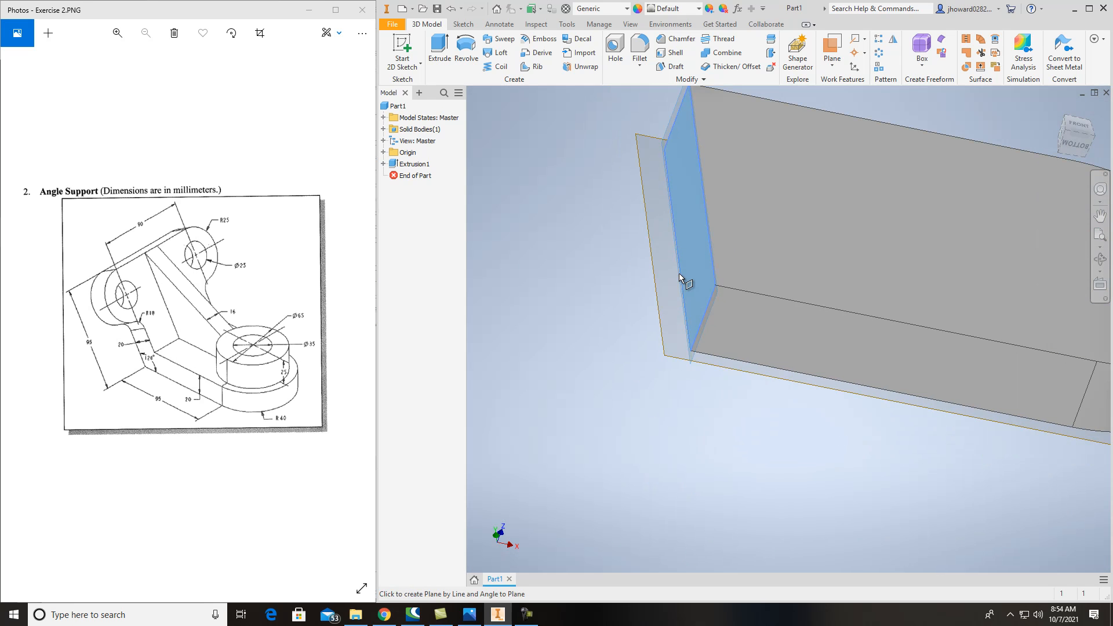
click(680, 273)
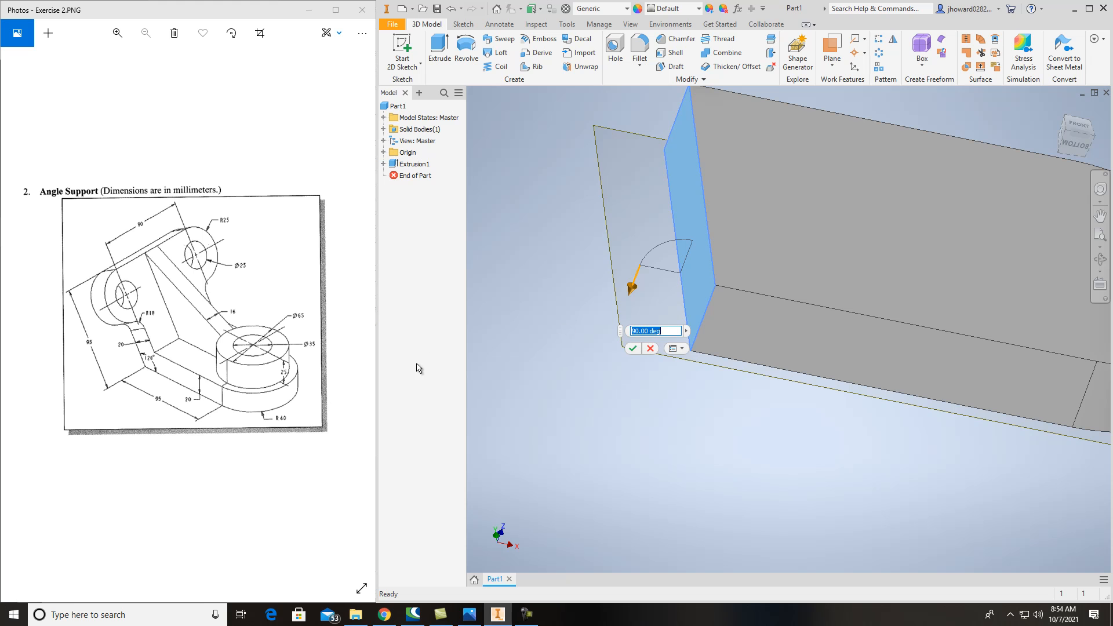
text(45)
scroll(699, 362, down, 3)
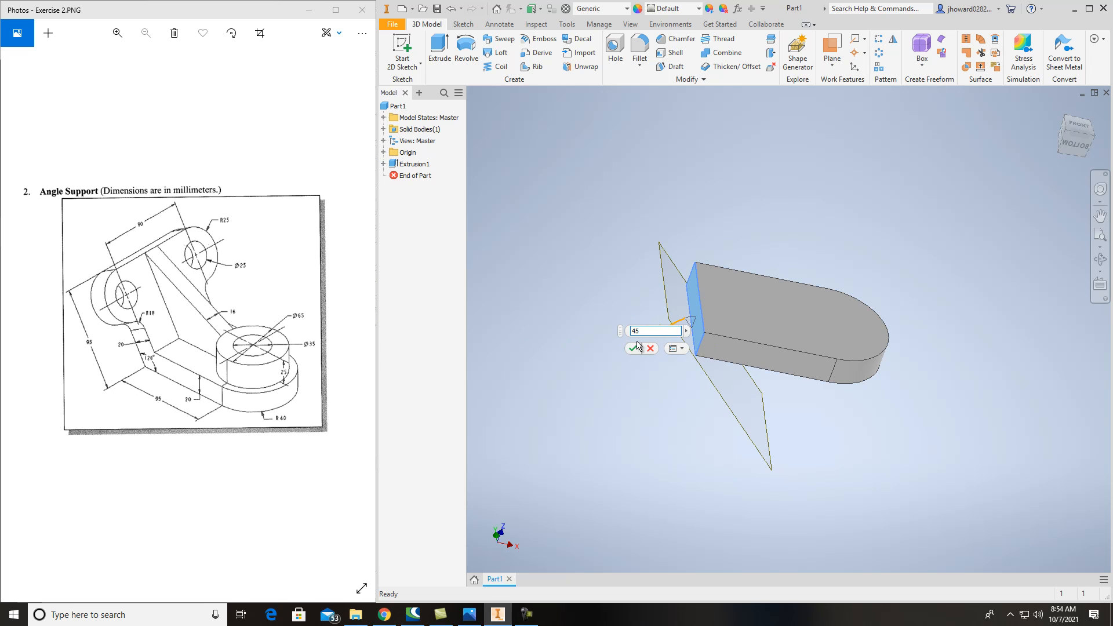
key(BackSpace)
text(3)
key(BackSpace)
key(BackSpace)
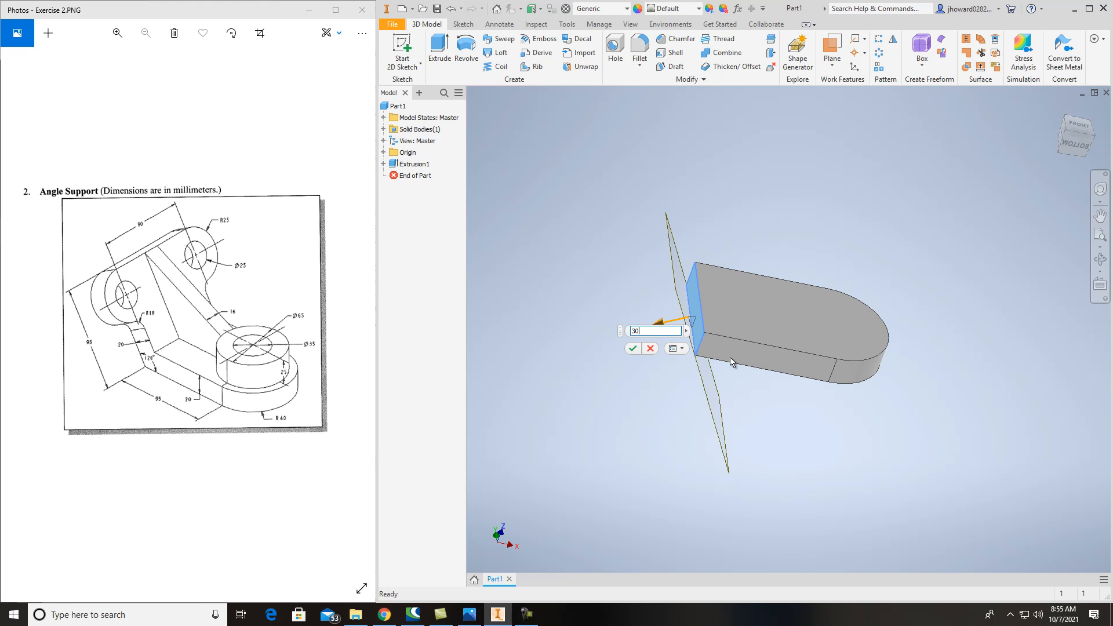
drag(1078, 149, 1075, 120)
click(651, 348)
Create a work plane around the straight end's bottom edge of the plate, at an angle of 120 degrees to the bottom face.
click(833, 64)
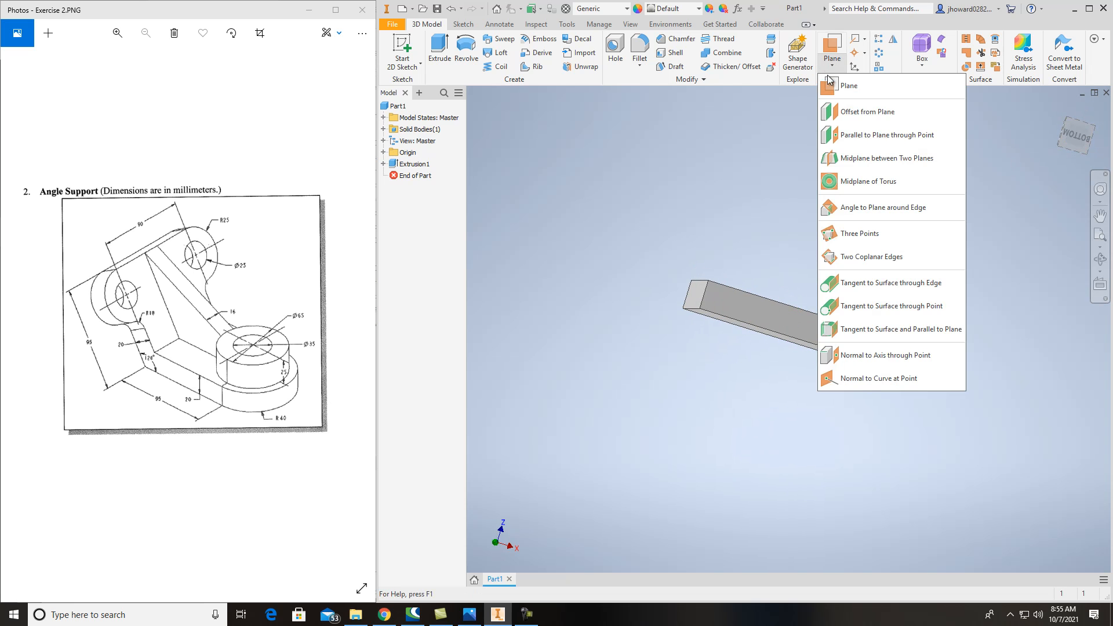
click(870, 208)
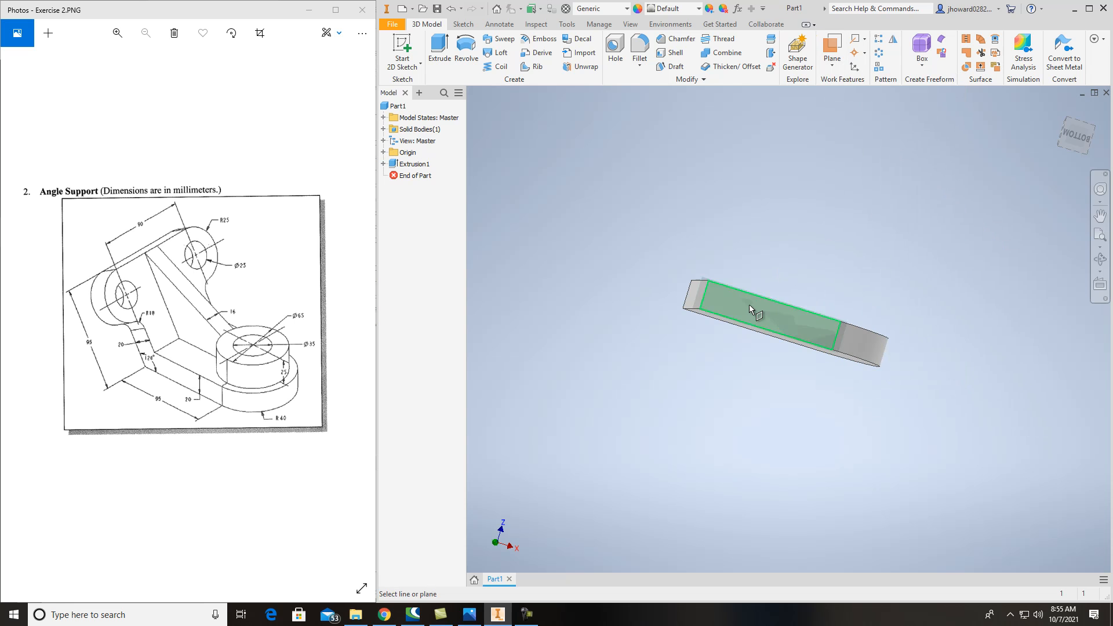
scroll(736, 336, down, 5)
click(726, 291)
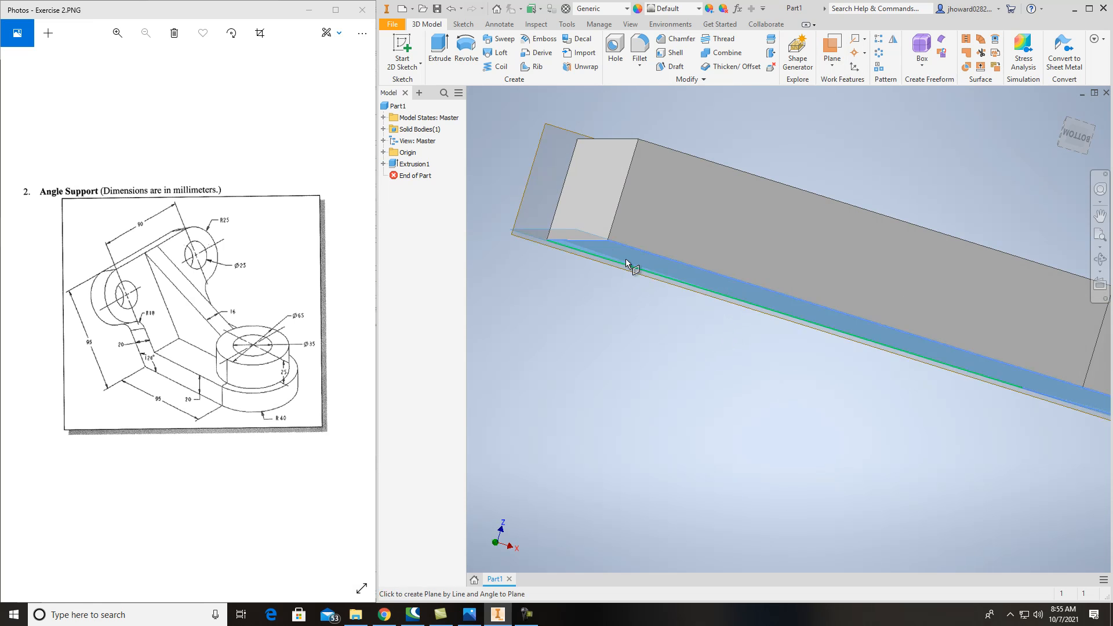
click(579, 241)
scroll(619, 329, up, 3)
click(639, 110)
key(BackSpace)
key(BackSpace)
key(BackSpace)
key(BackSpace)
key(BackSpace)
key(BackSpace)
key(BackSpace)
key(BackSpace)
key(BackSpace)
text(120)
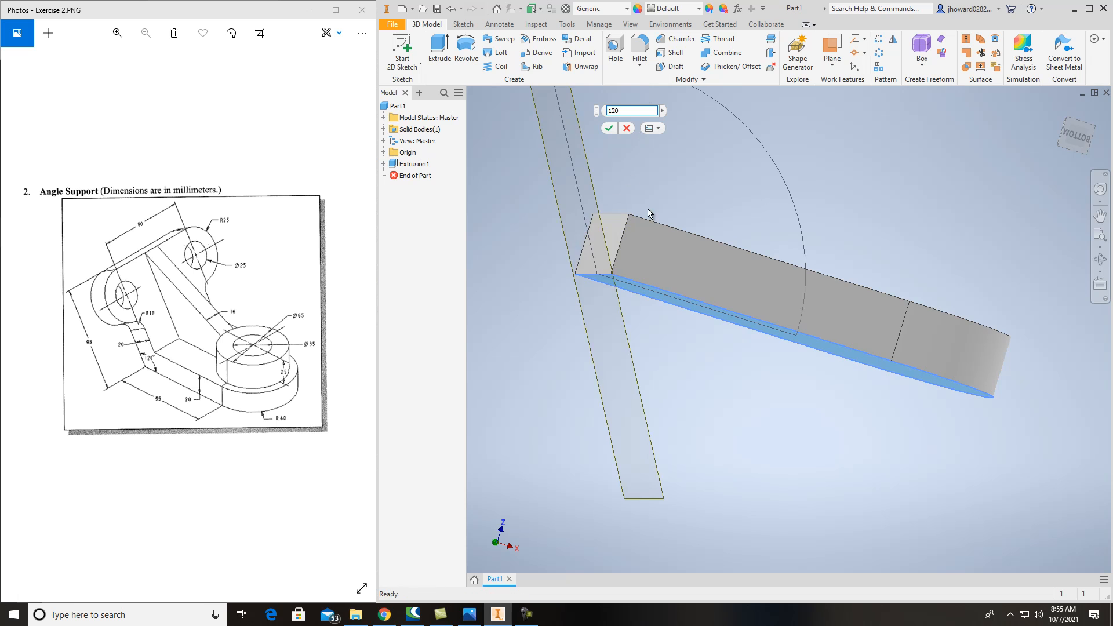
scroll(690, 331, up, 5)
drag(1085, 144, 983, 172)
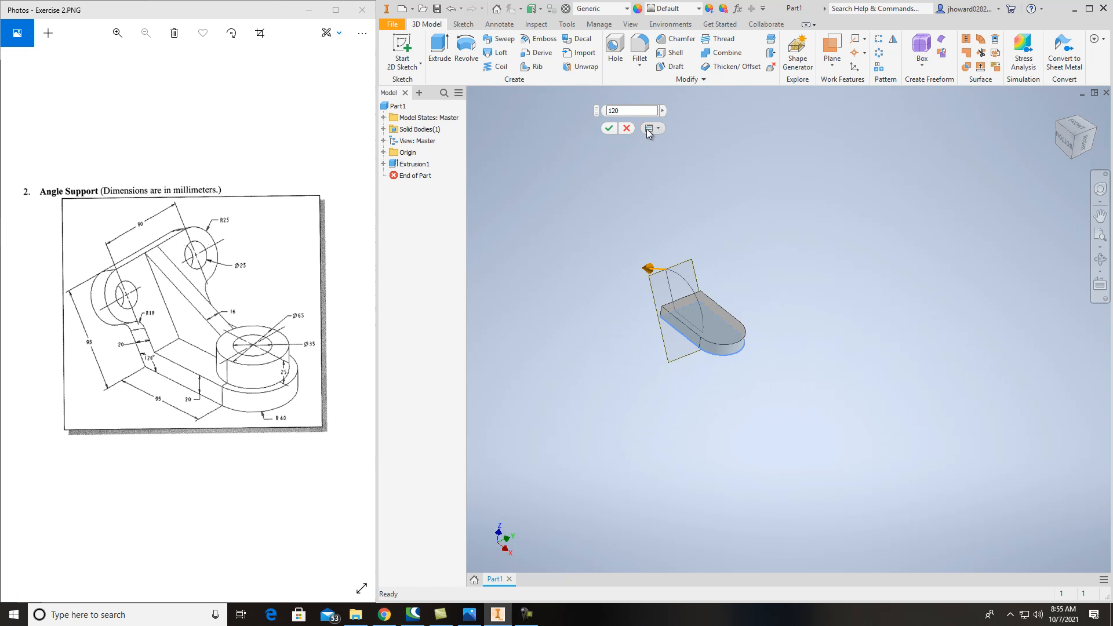
click(610, 128)
Start a new sketch on the angled work plane, turning the slice graphics on and off again.
scroll(667, 302, down, 5)
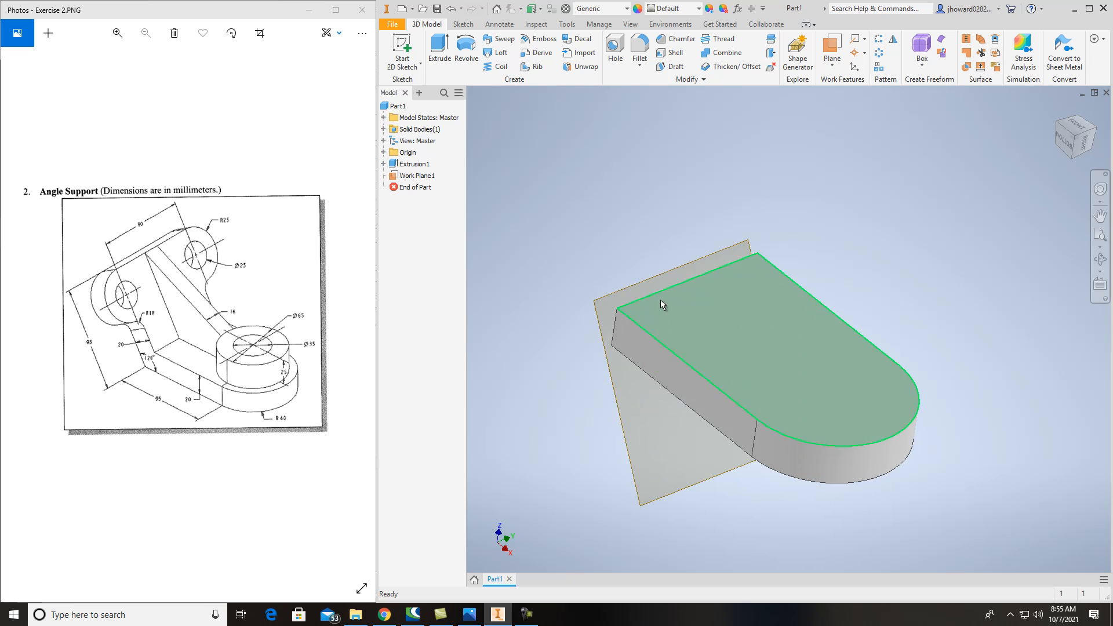
click(632, 290)
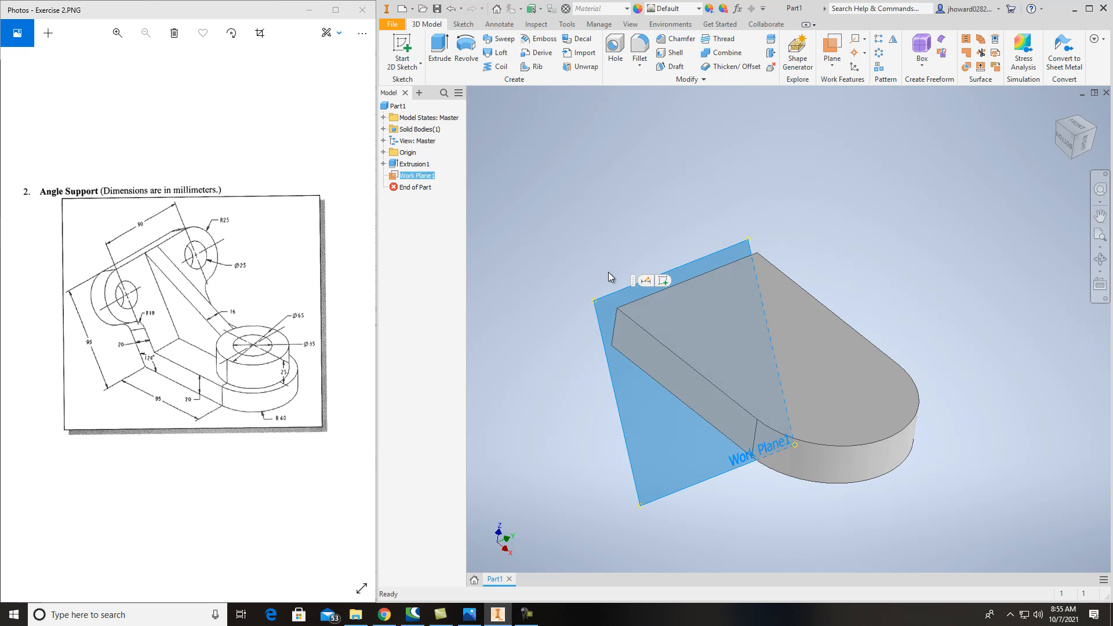
click(407, 68)
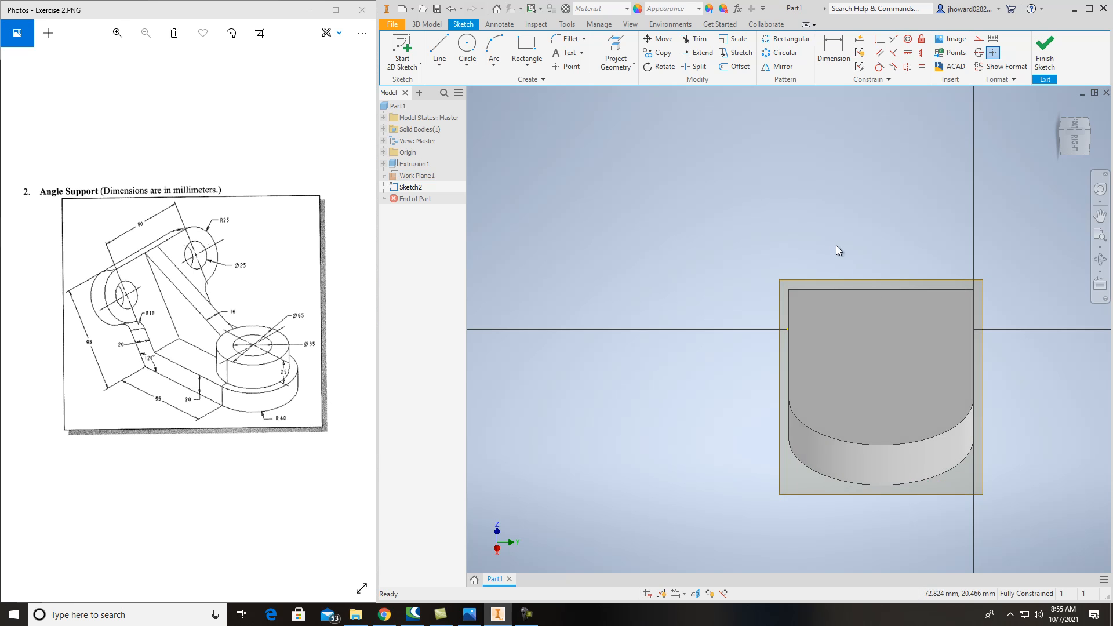
key(F7)
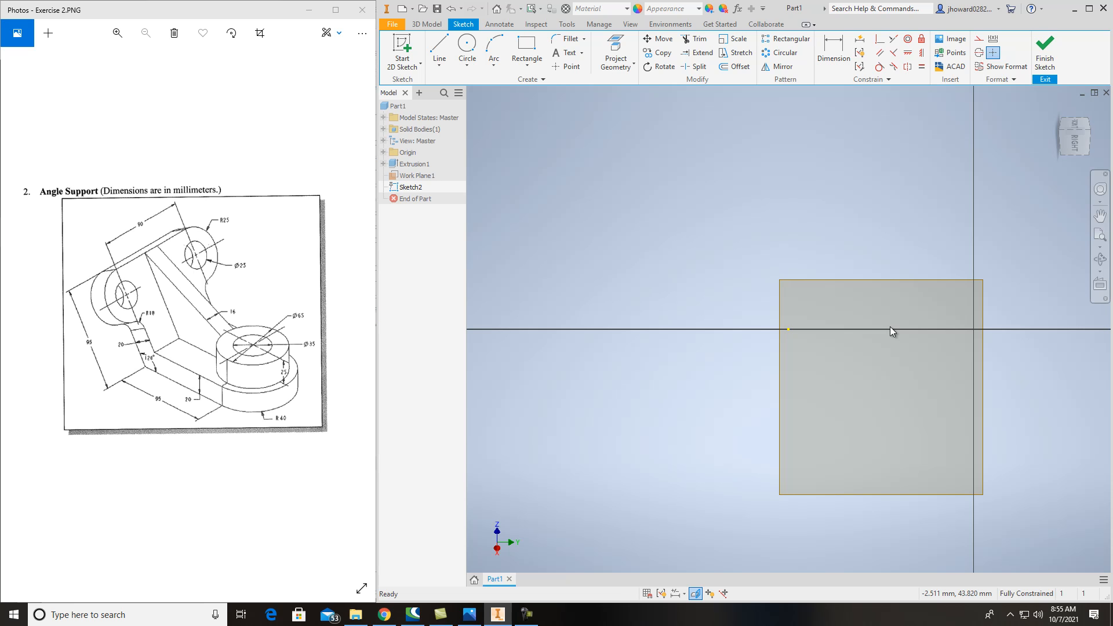
key(F7)
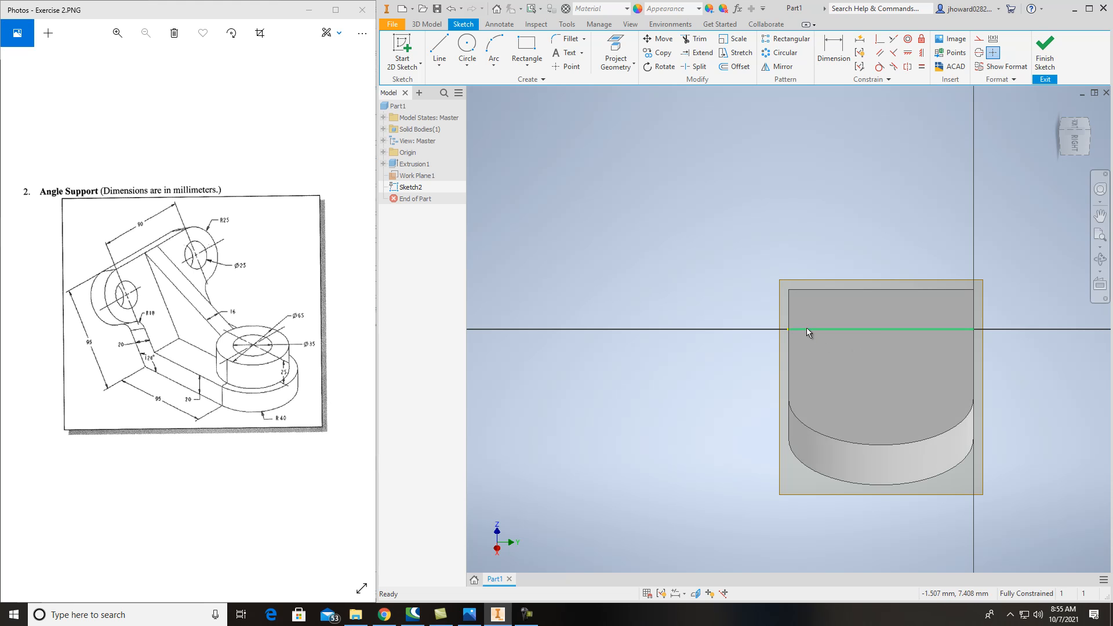
Draw a 95 mm line vertically upward from the plate edge's left end and an 80 mm horizontal line rightward from its top.
scroll(806, 328, up, 3)
middle_drag(691, 412, 524, 394)
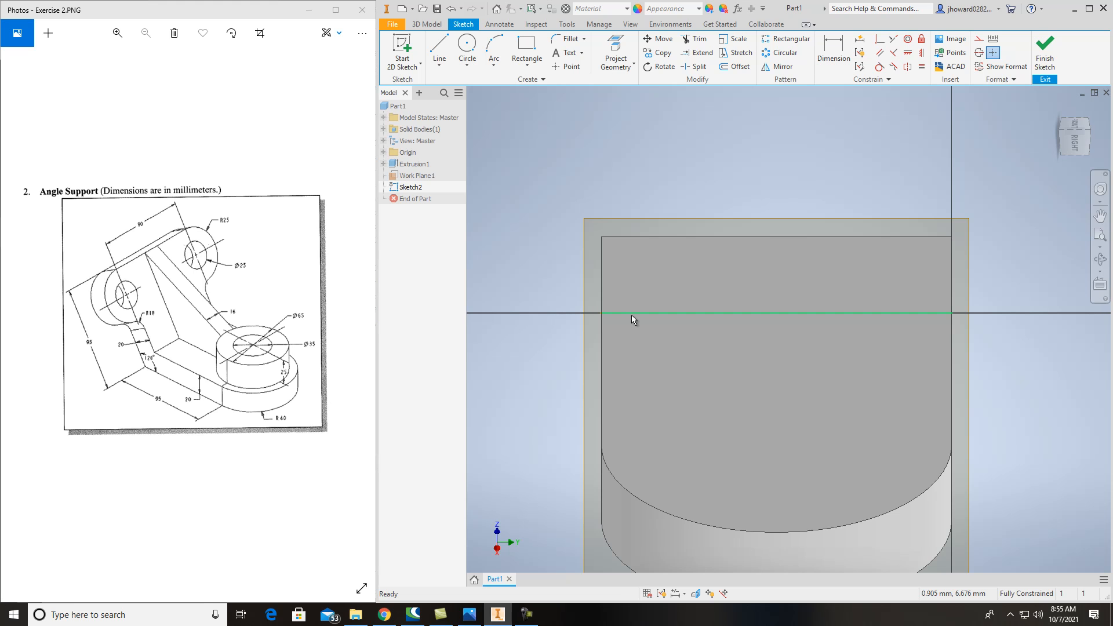
click(439, 50)
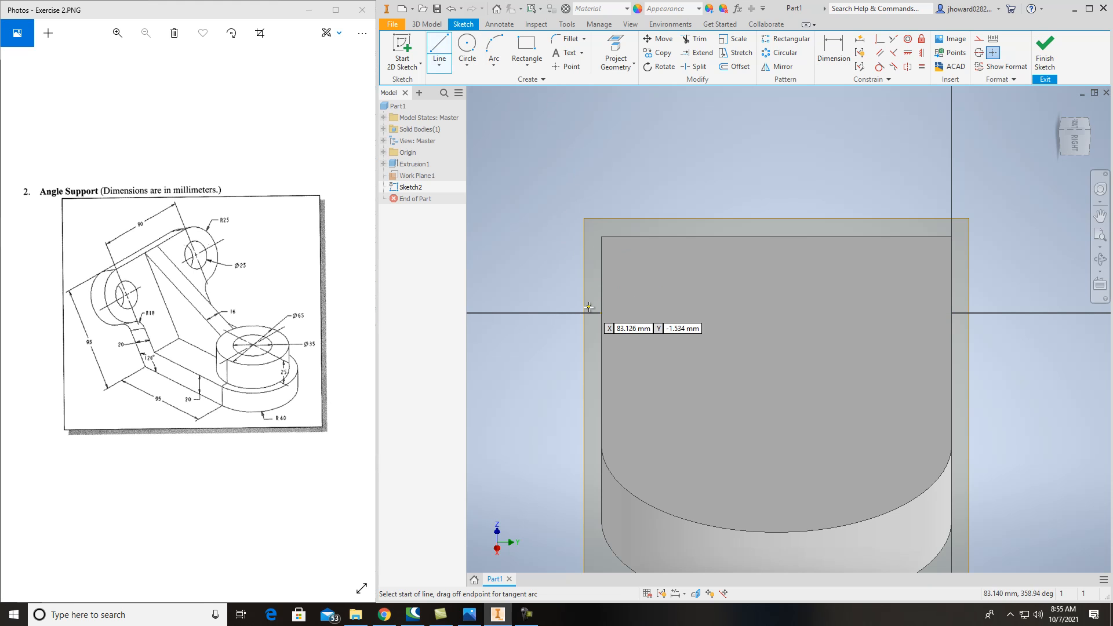
click(602, 313)
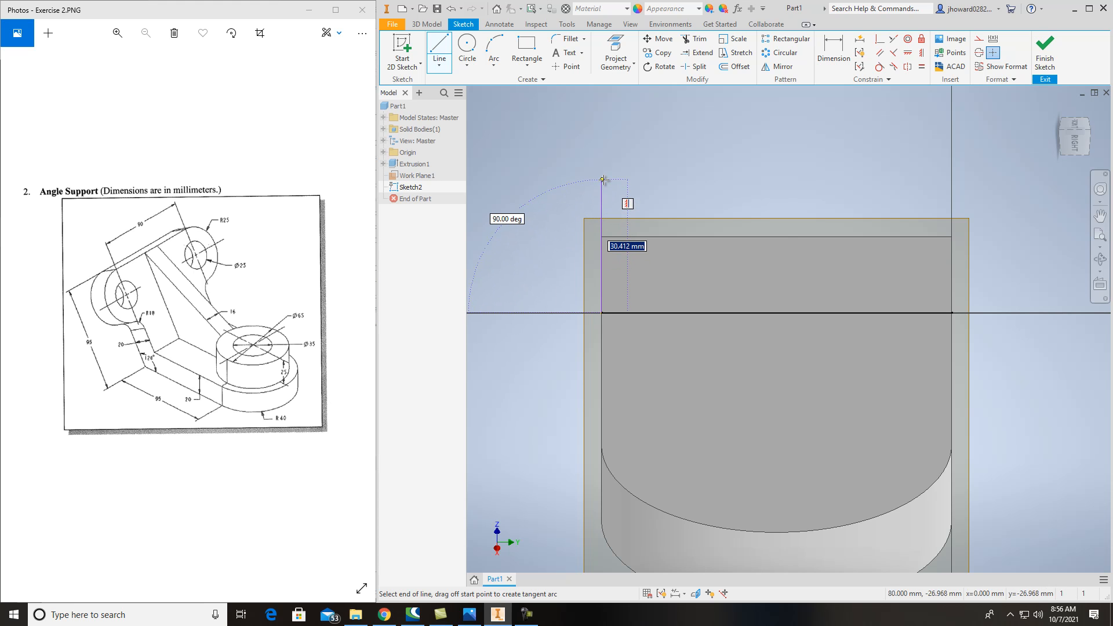
middle_drag(605, 179, 604, 224)
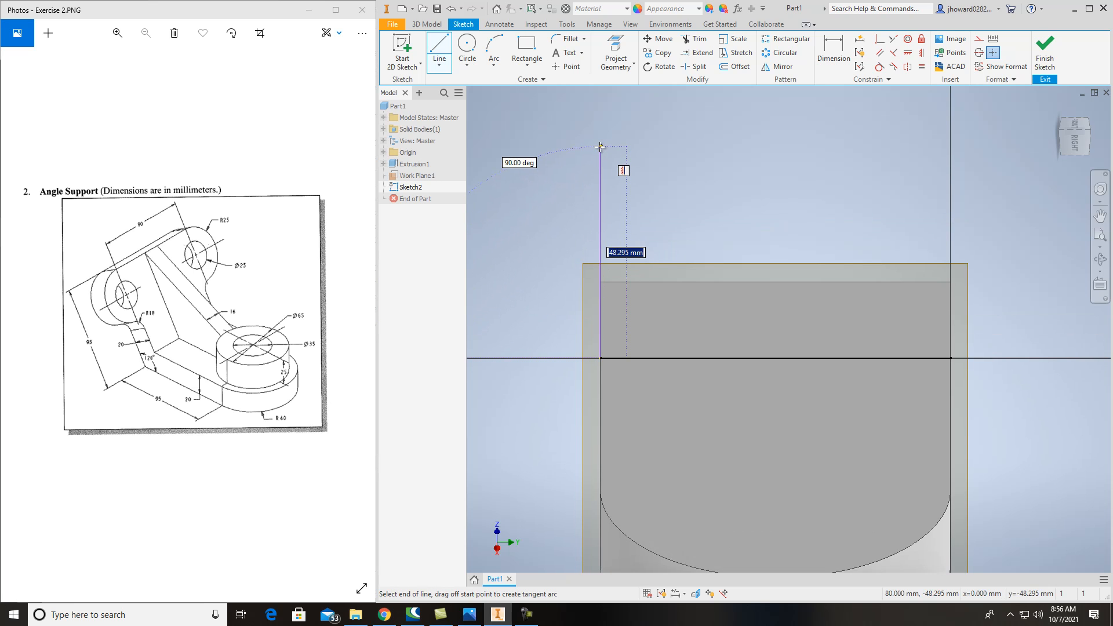
text(95)
key(Return)
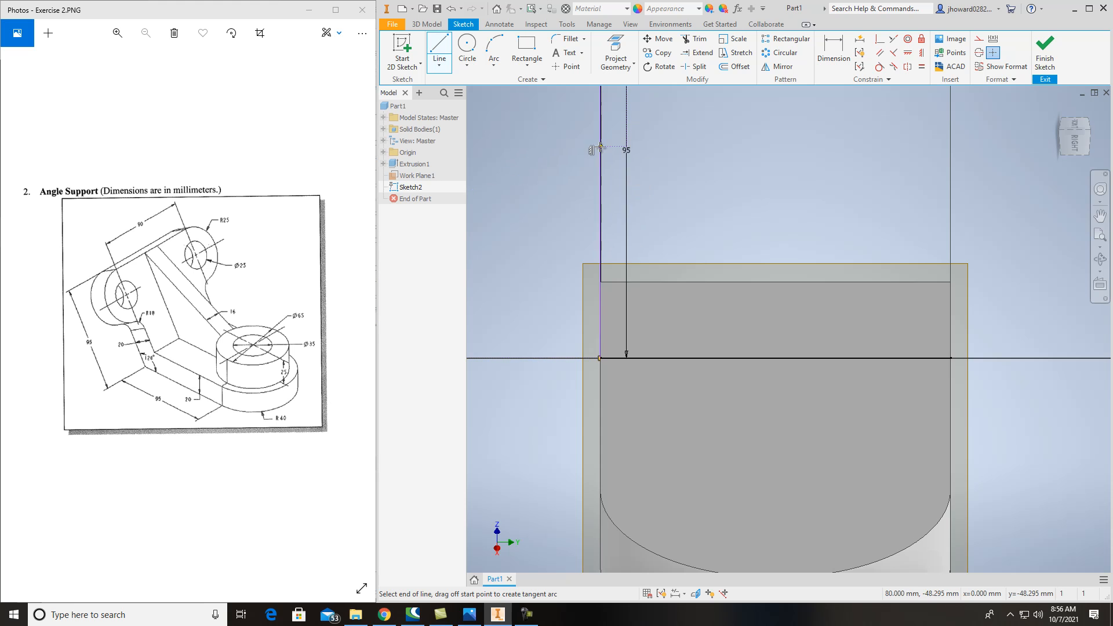
scroll(670, 247, down, 3)
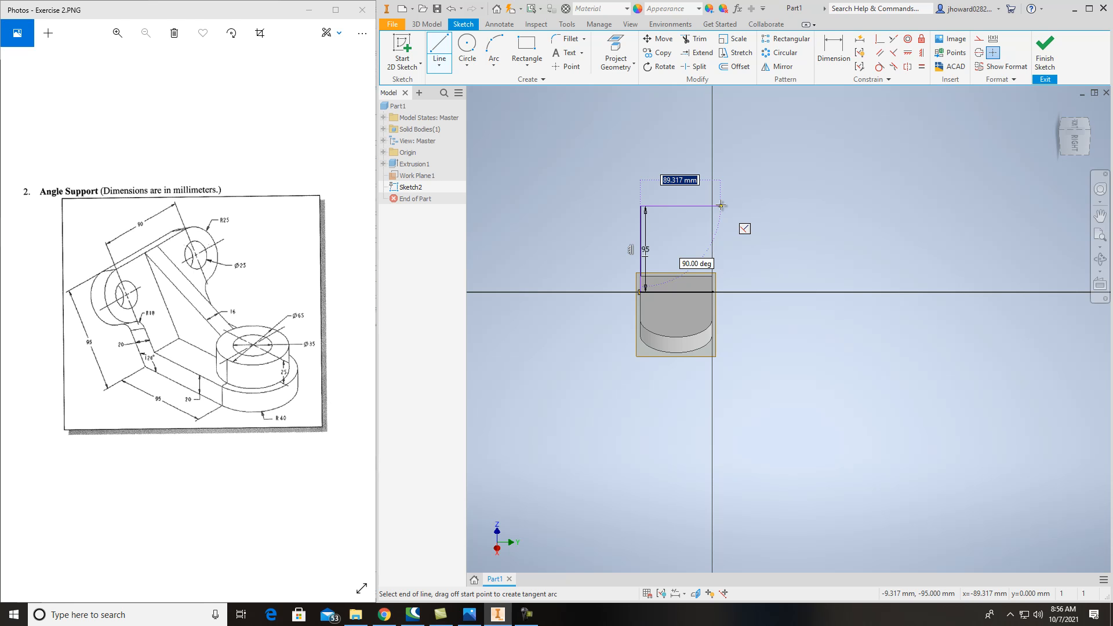
text(80)
key(Return)
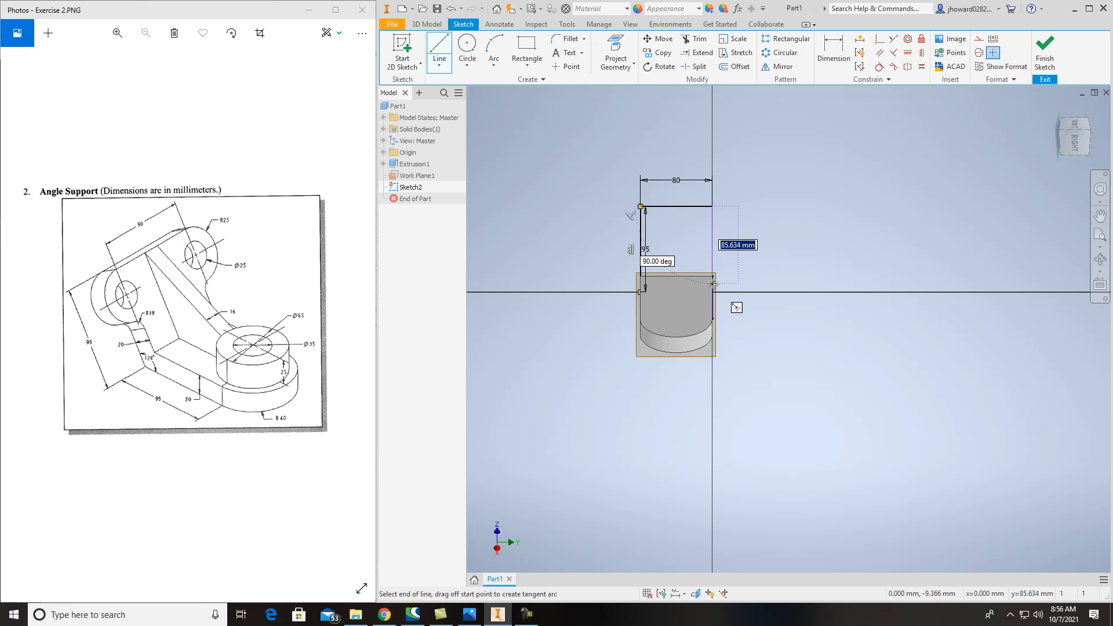
Draw the profile's right side straight down from the 80 mm line's right end to the plate's edge.
scroll(713, 285, down, 3)
scroll(713, 284, up, 5)
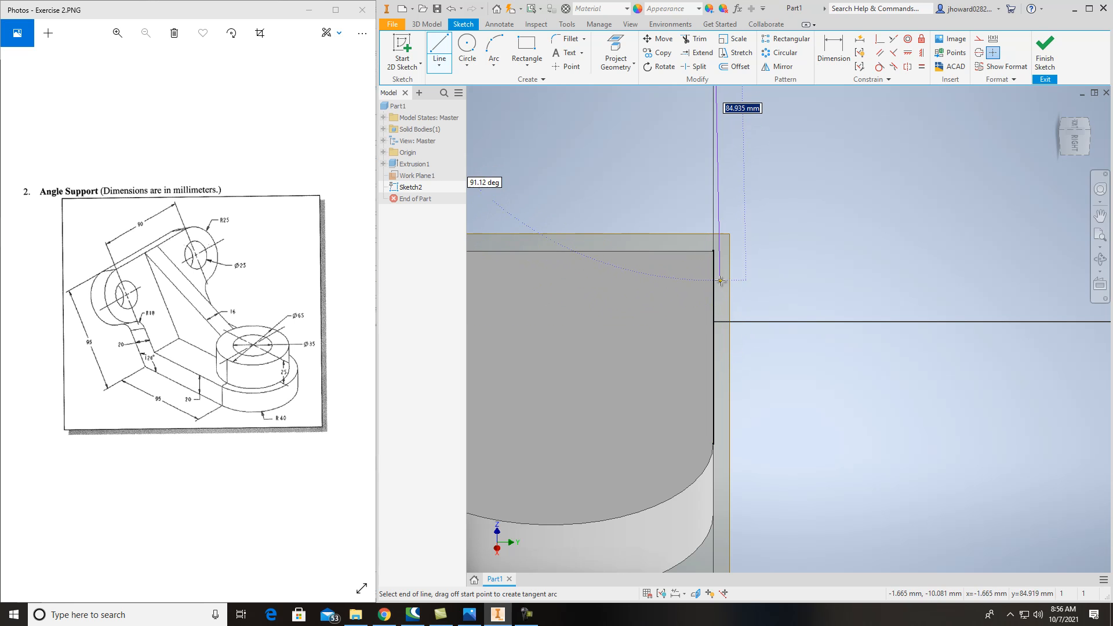
scroll(720, 279, up, 5)
scroll(720, 279, down, 7)
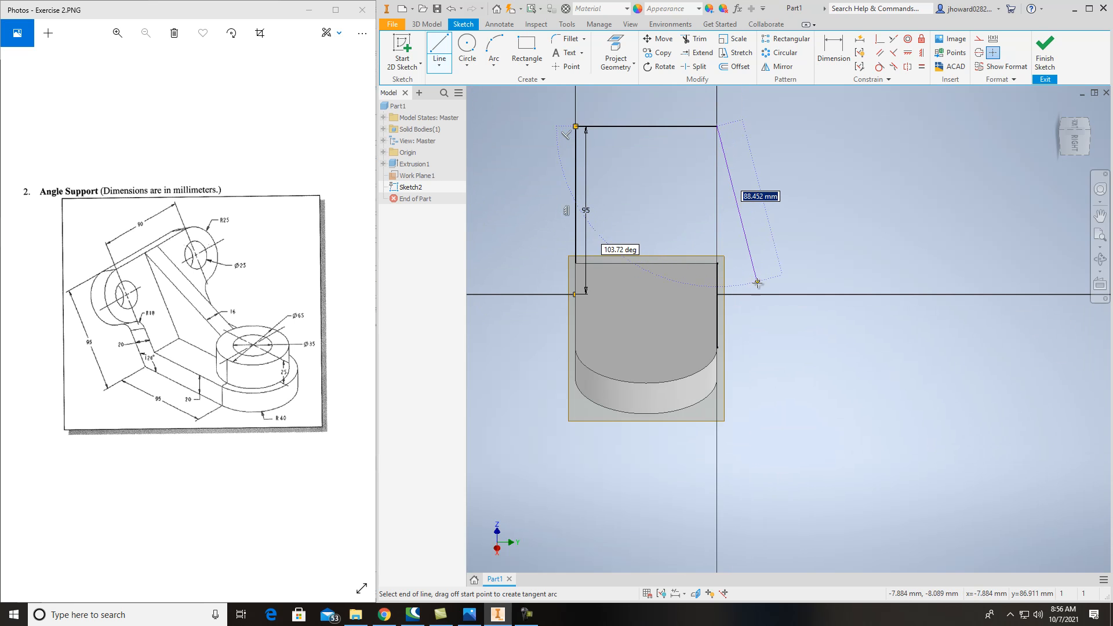
double_click(717, 295)
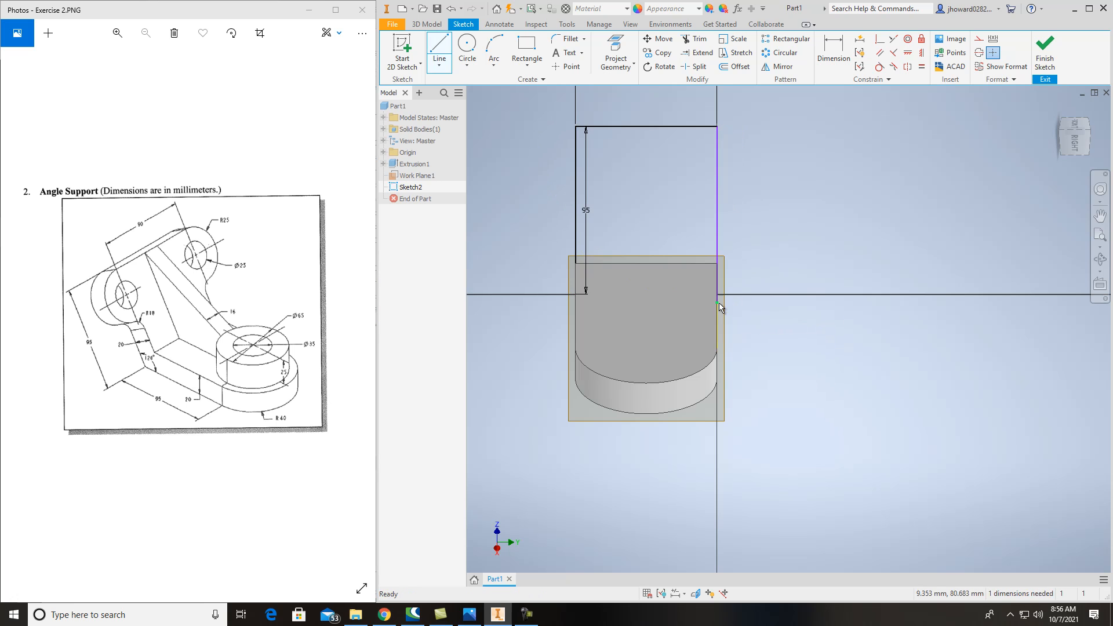
Slice the view at the sketch plane and close the profile with a bottom line from its lower-left corner to the right side.
scroll(716, 297, up, 3)
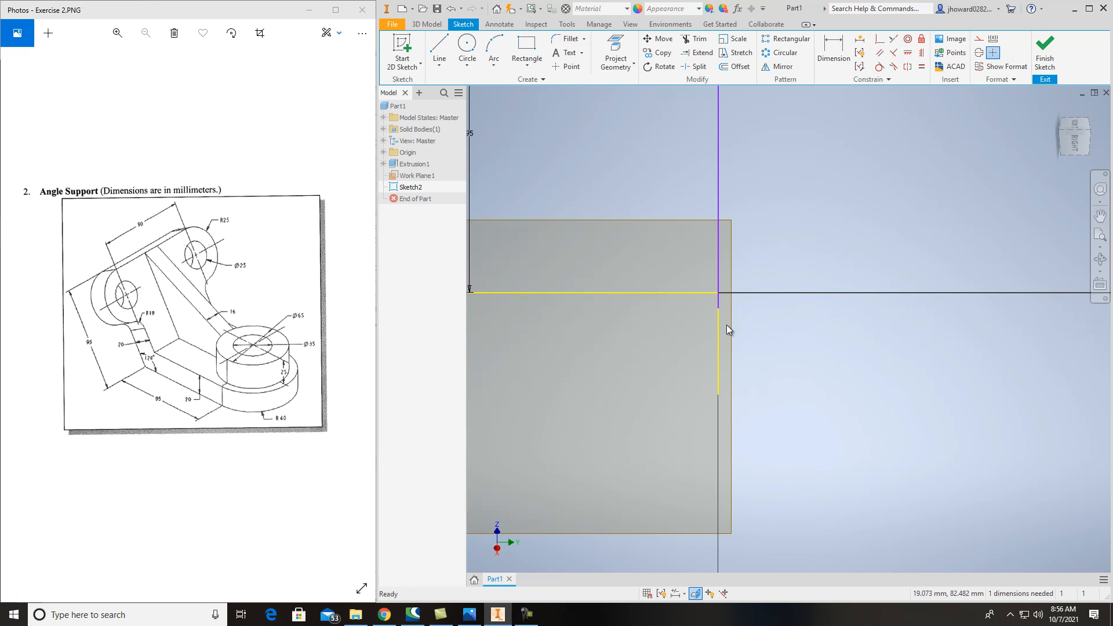
scroll(719, 298, down, 2)
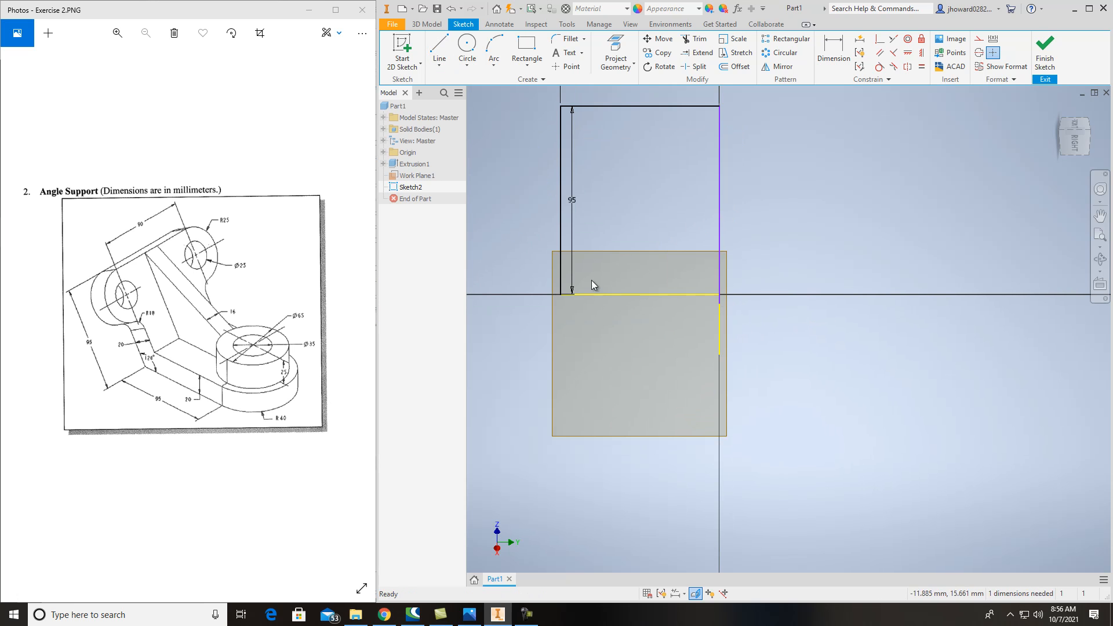
click(440, 49)
click(562, 292)
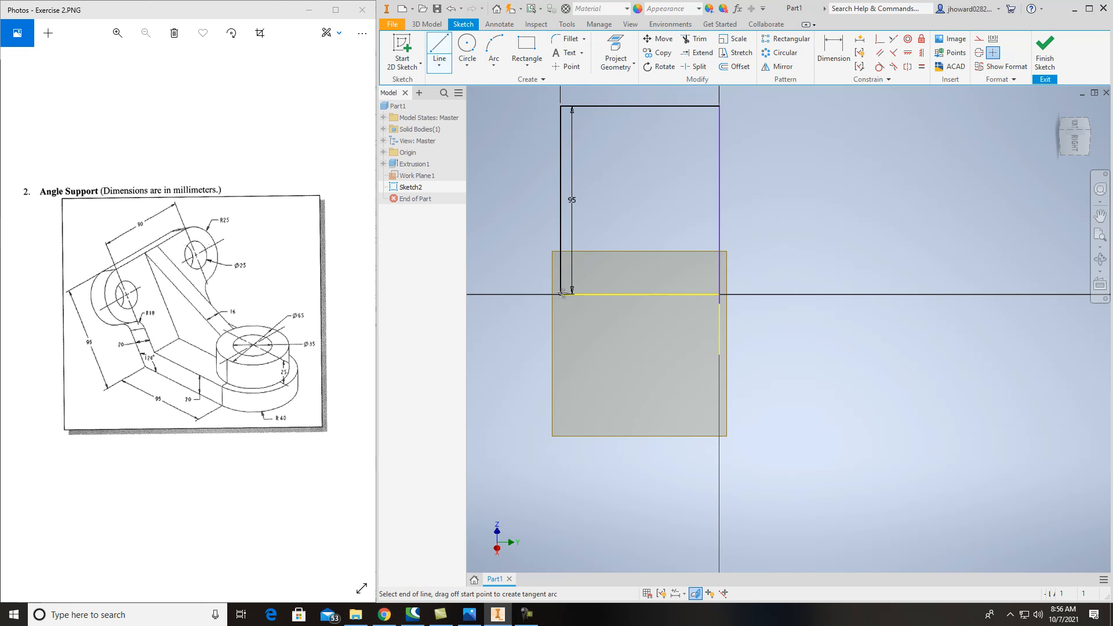
click(723, 295)
key(Escape)
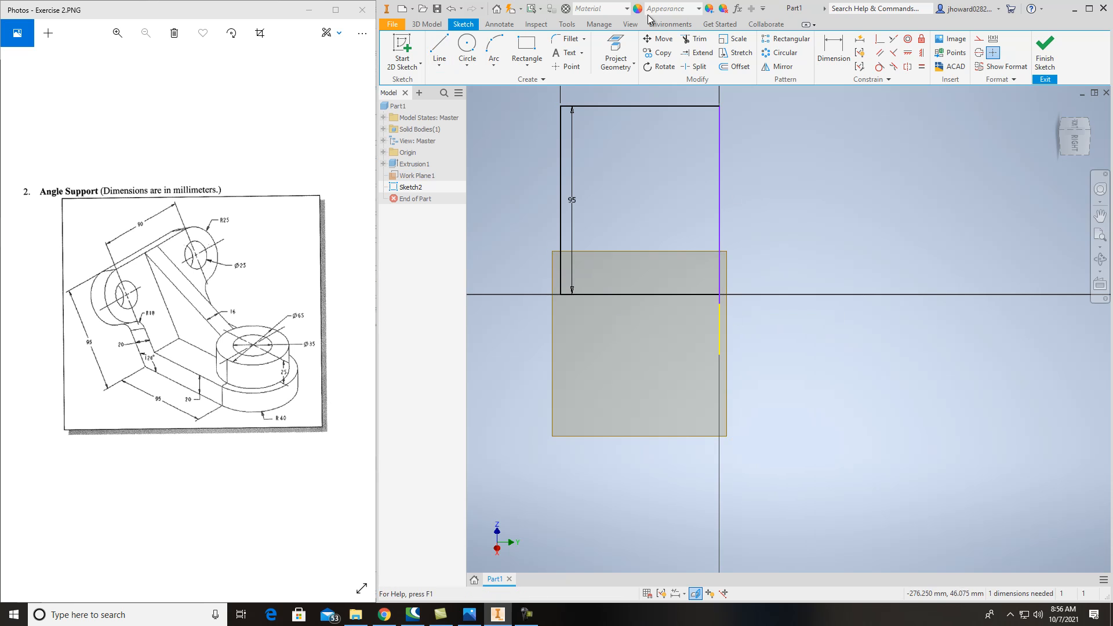
Trim the short piece of the right side that extends below the profile's bottom line.
click(689, 40)
click(723, 301)
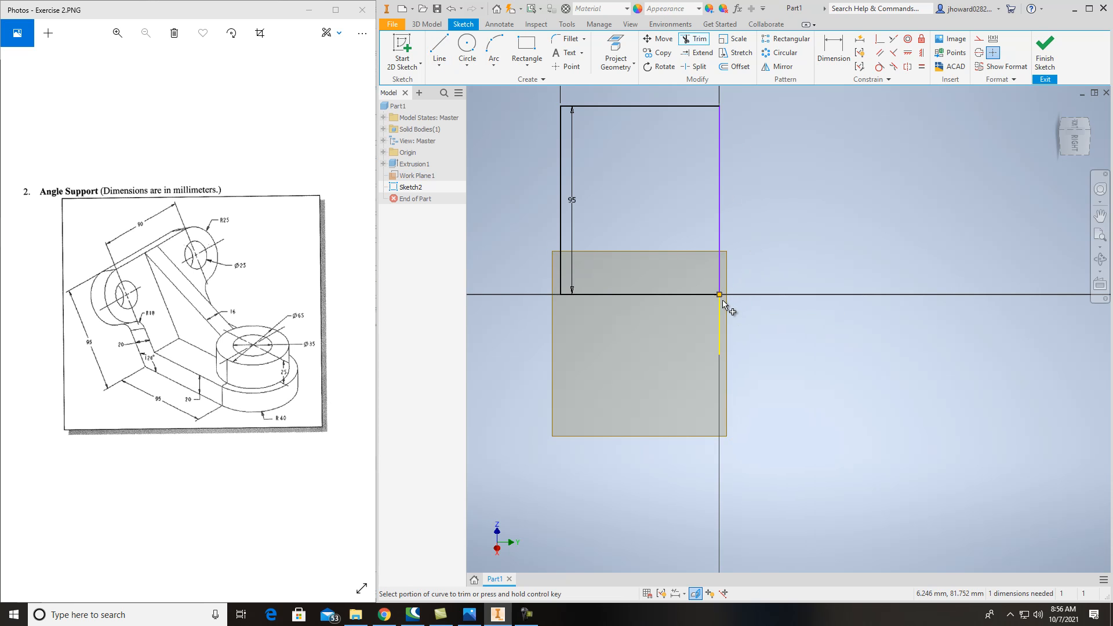
key(Escape)
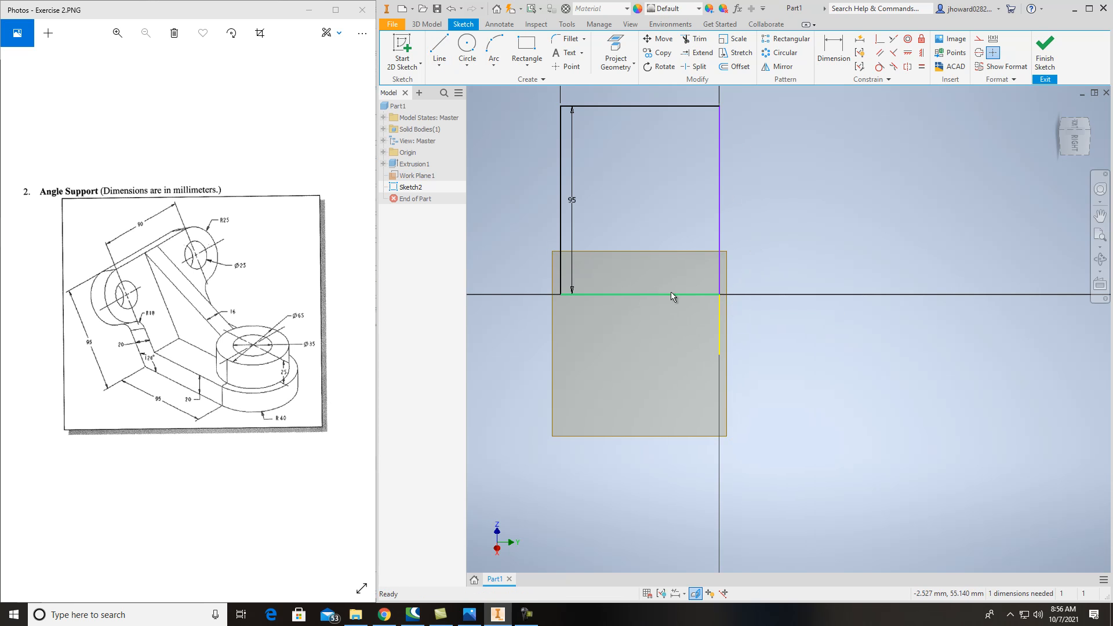
Draw two 50 mm diameter circles, one near the rectangle's upper-left corner and one outside its upper-right side.
scroll(714, 207, down, 3)
mouse_move(657, 204)
middle_down()
mouse_move(627, 254)
mouse_move(642, 259)
middle_up()
scroll(638, 252, up, 5)
scroll(631, 228, down, 3)
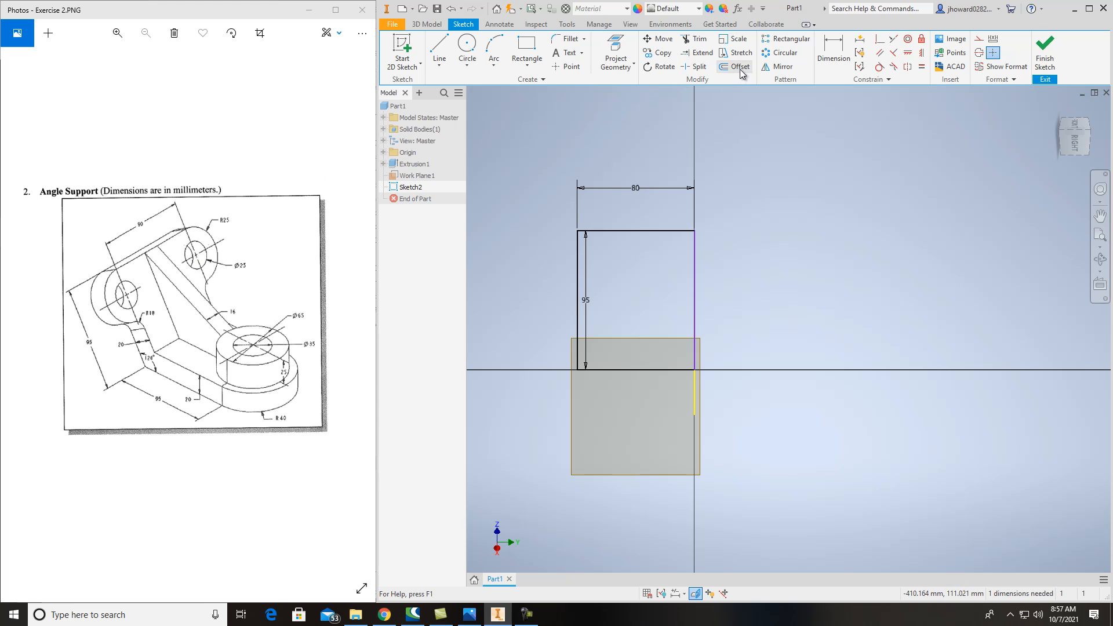
click(468, 47)
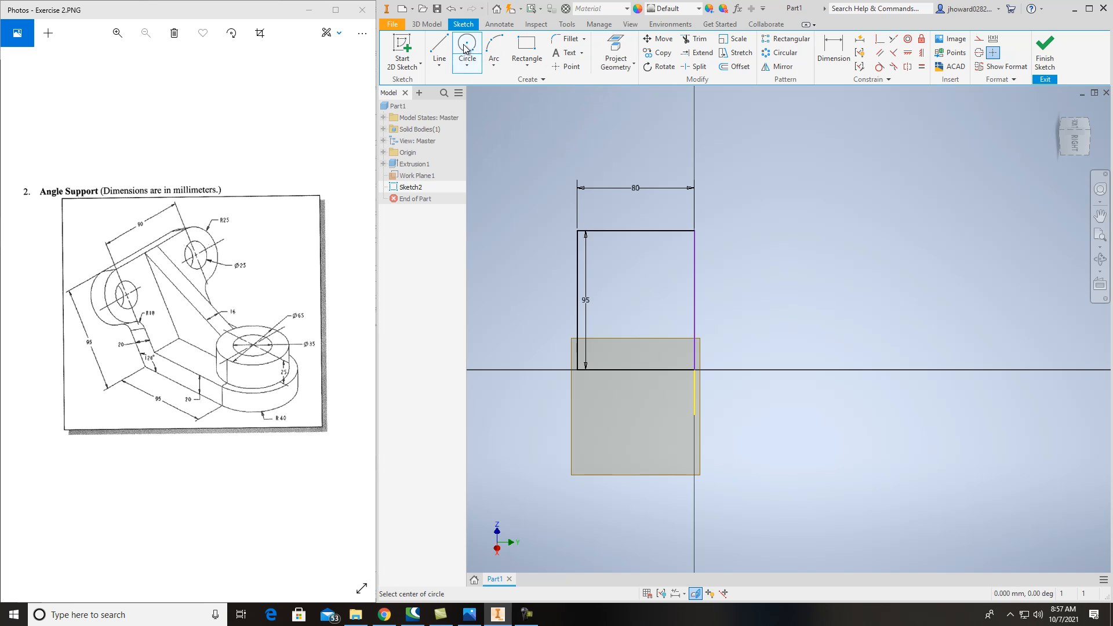
click(556, 253)
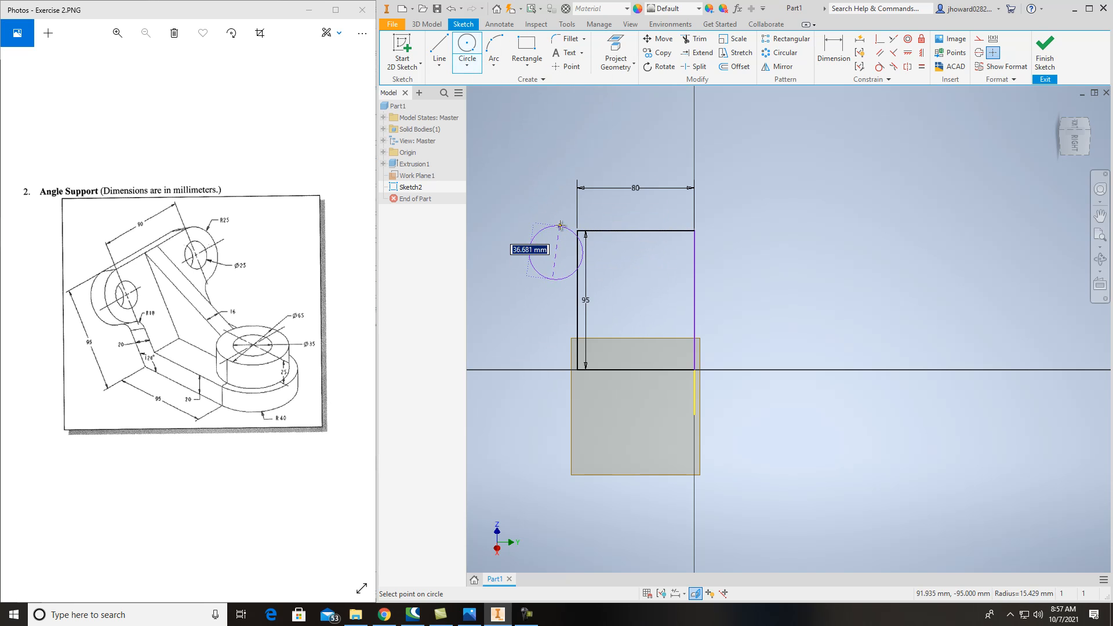
text(50)
key(Return)
click(740, 258)
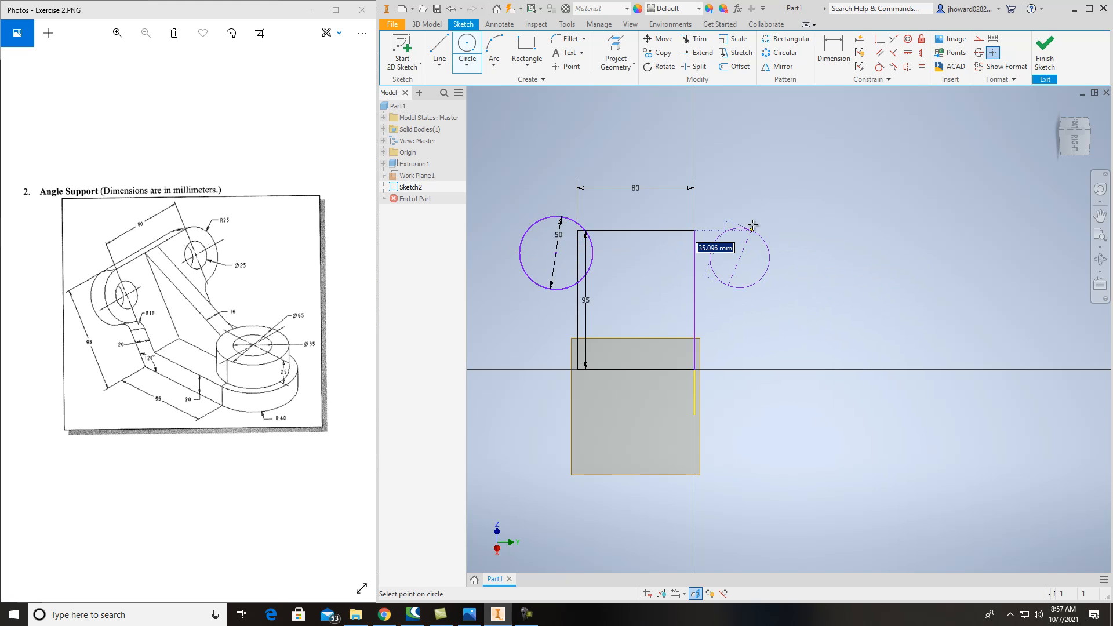
text(50)
key(Return)
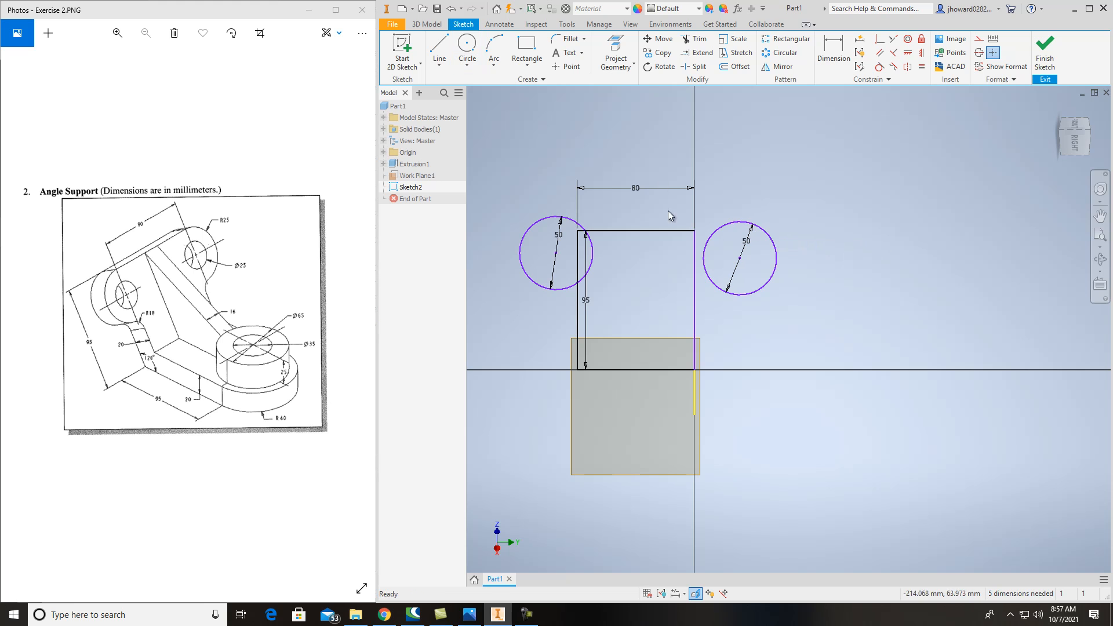
Dimension the left 50 mm circle's centre 25 mm below the rectangle's top line.
click(833, 49)
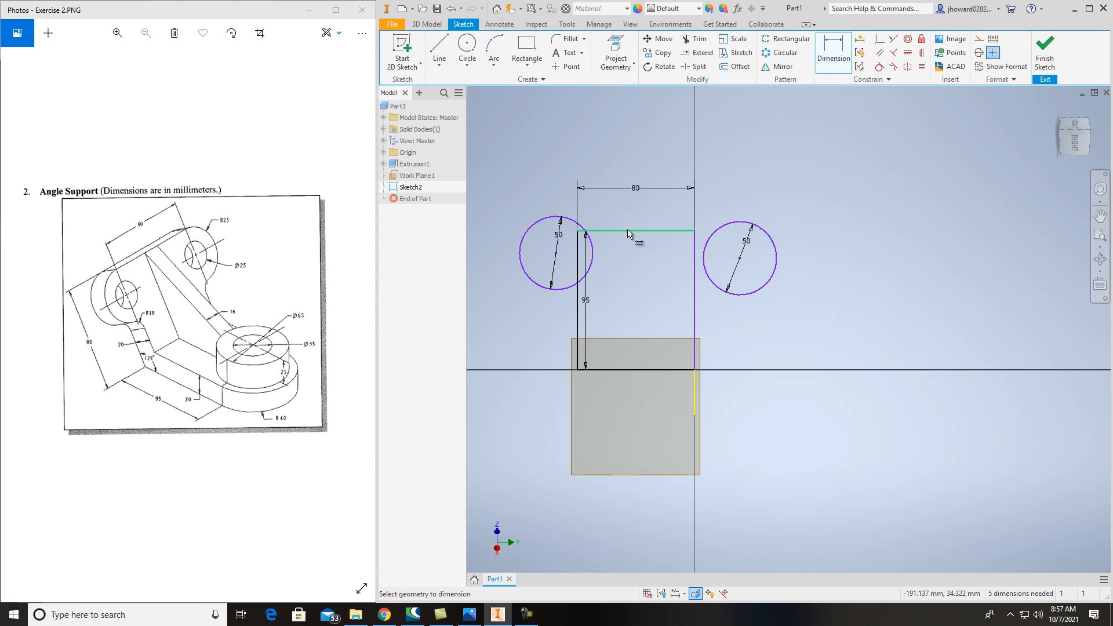
click(628, 232)
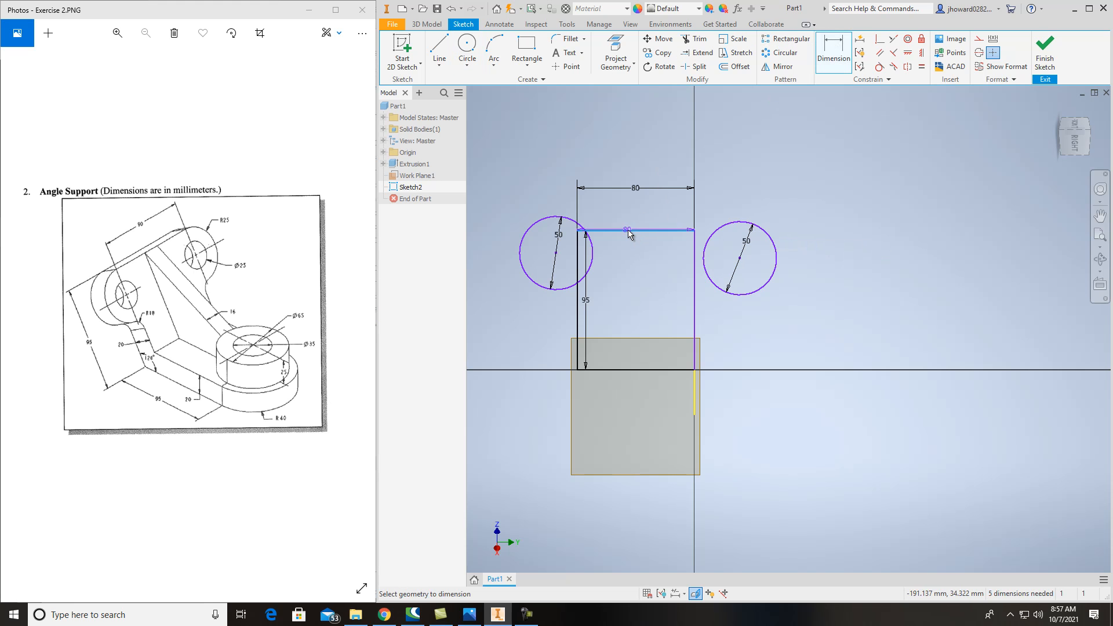
click(556, 253)
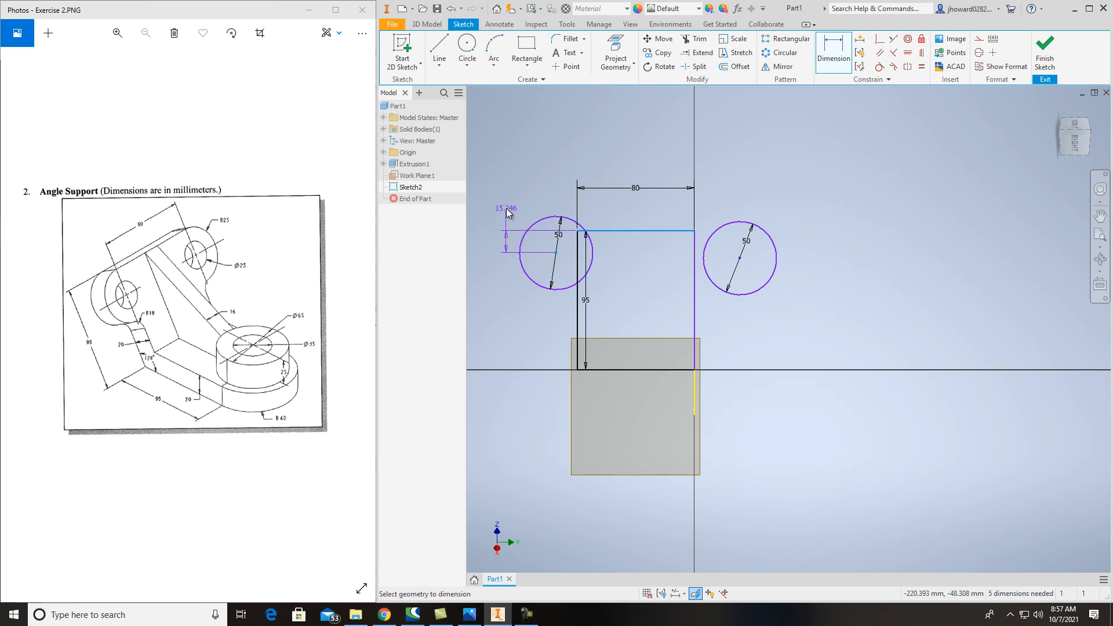
click(525, 205)
text(25)
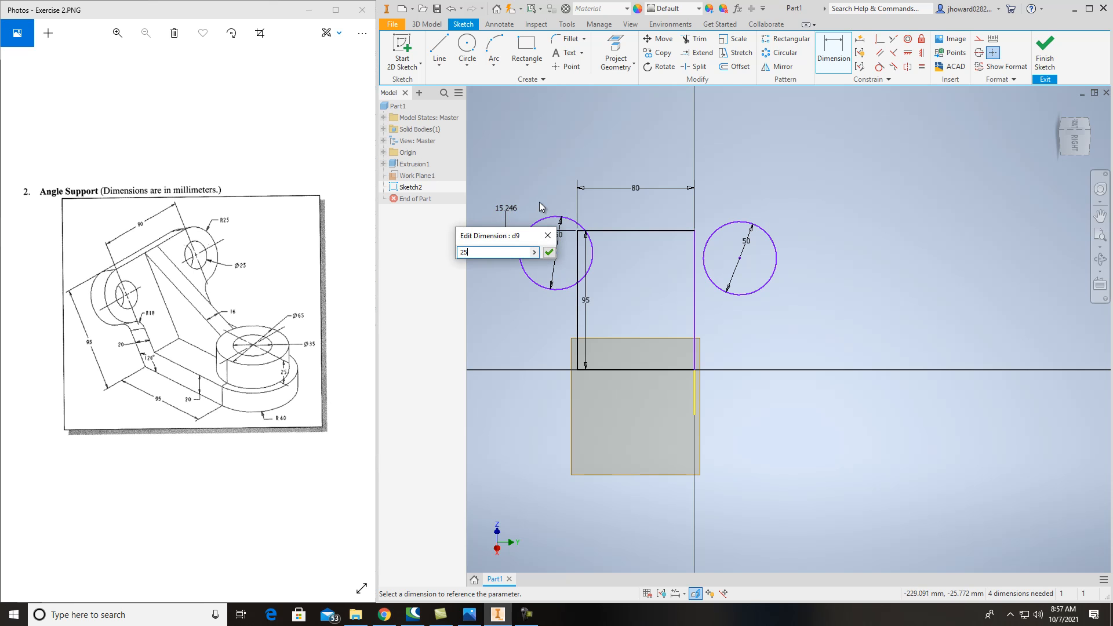
key(Return)
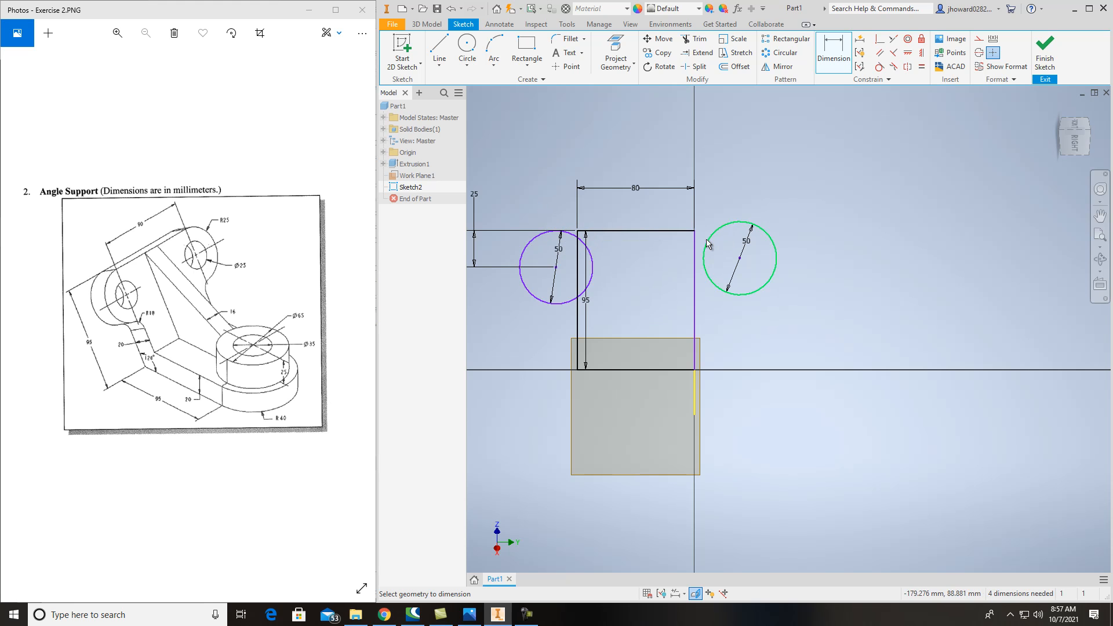
Dimension the right 50 mm circle's centre 25 mm below the rectangle's top line.
click(679, 231)
click(740, 259)
click(827, 252)
text(25)
key(Return)
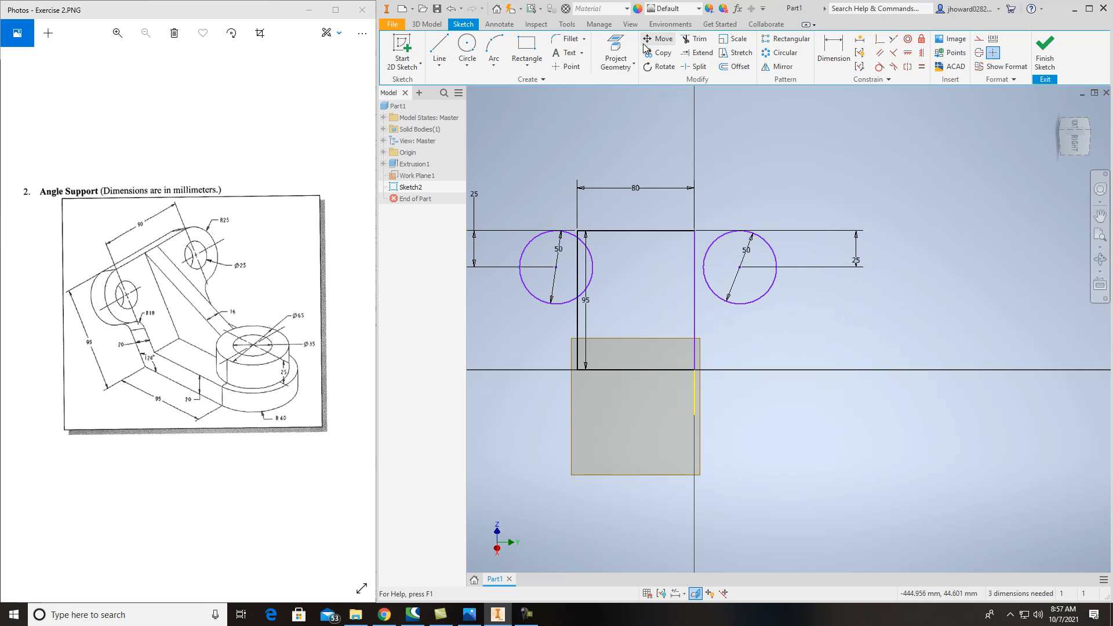
click(834, 52)
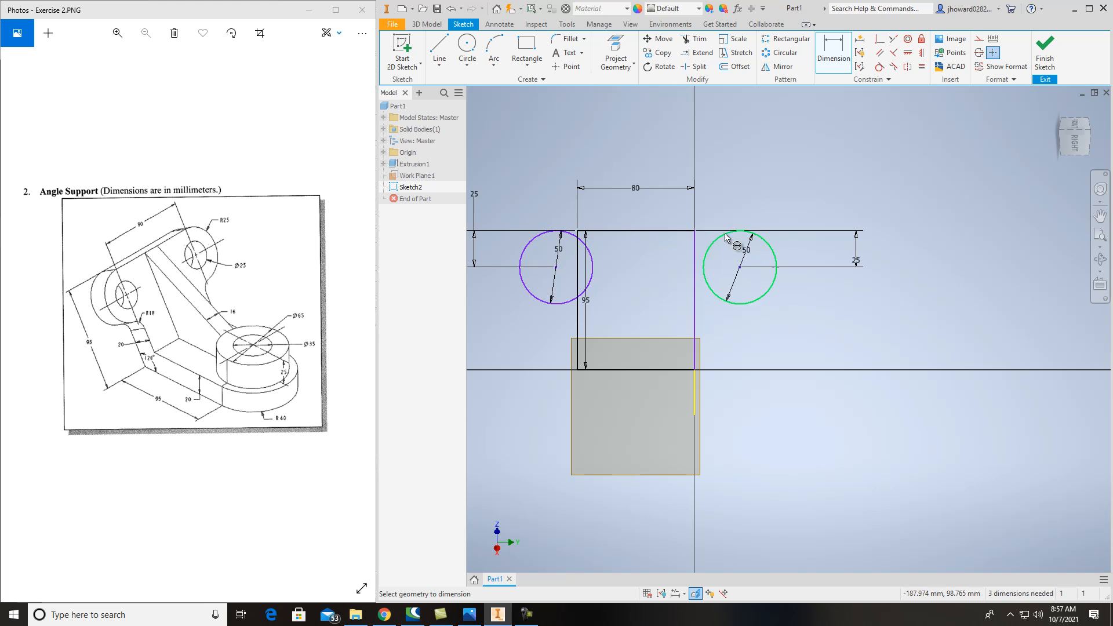
click(776, 267)
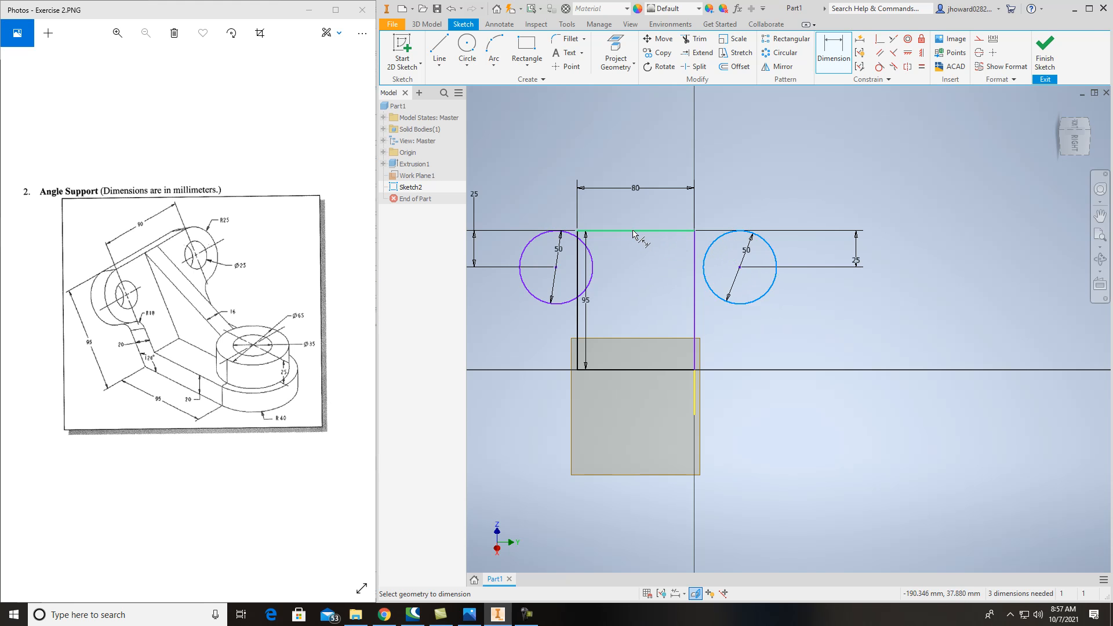
key(Escape)
Draw a short vertical reference line straight down from the midpoint of the rectangle's top line.
click(440, 50)
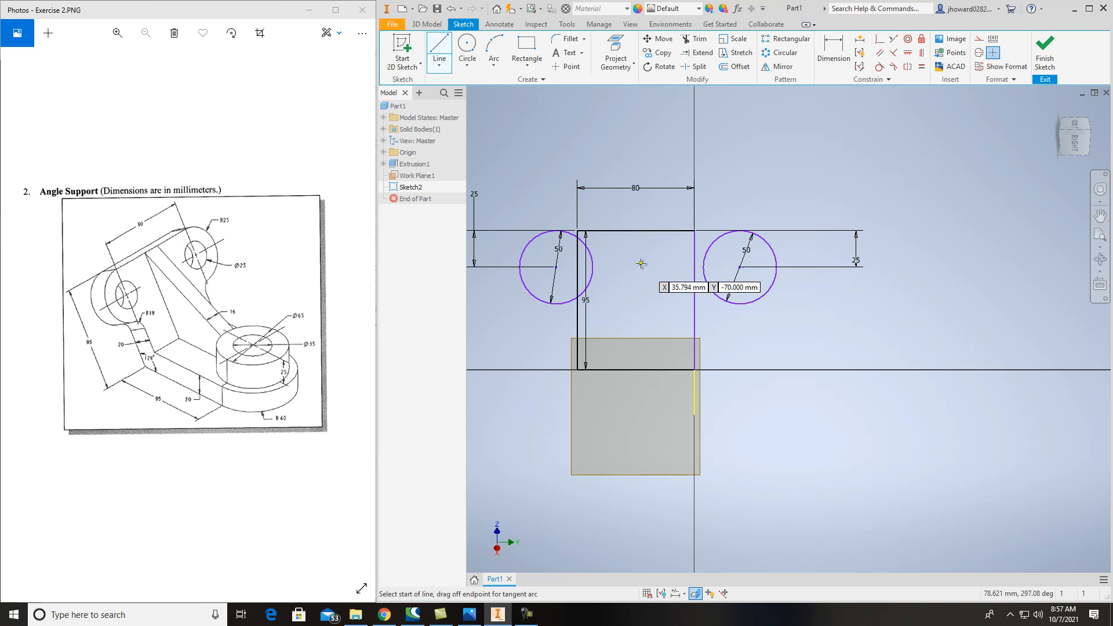
click(636, 230)
click(636, 252)
key(Escape)
Dimension the right circle's centre at 90/2 mm horizontally from the short vertical midline.
click(833, 52)
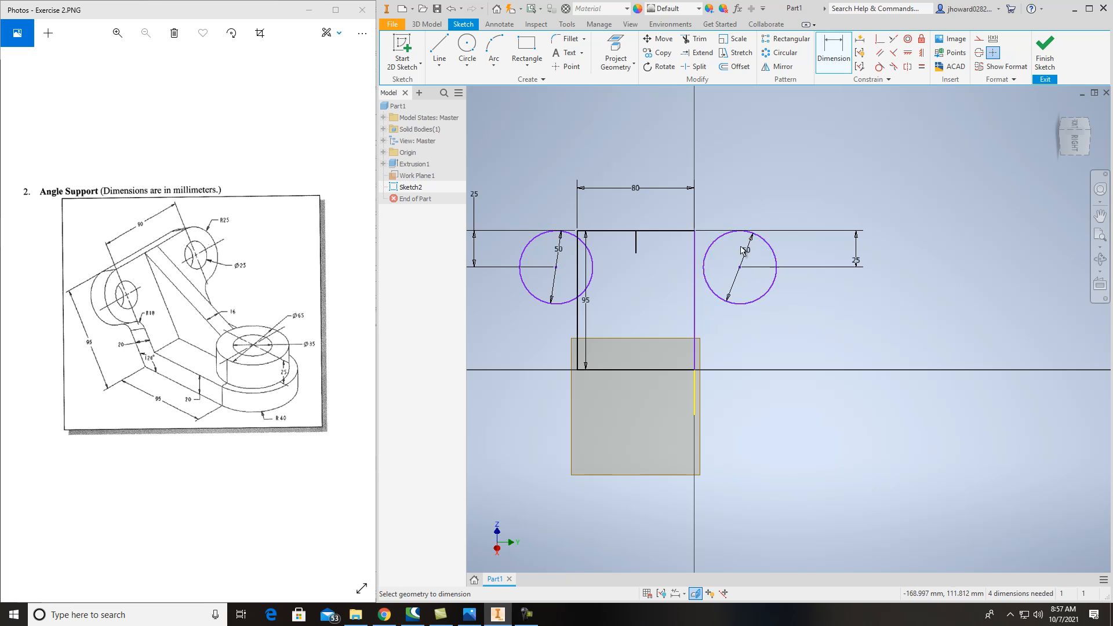
click(637, 247)
click(776, 262)
click(684, 310)
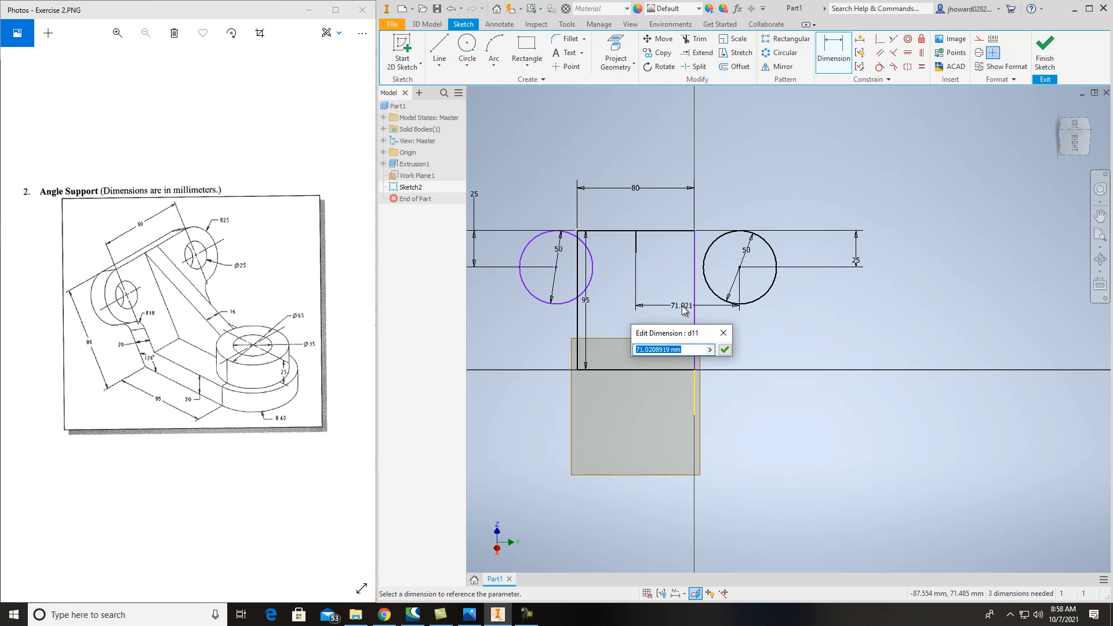
text(90/2)
key(Return)
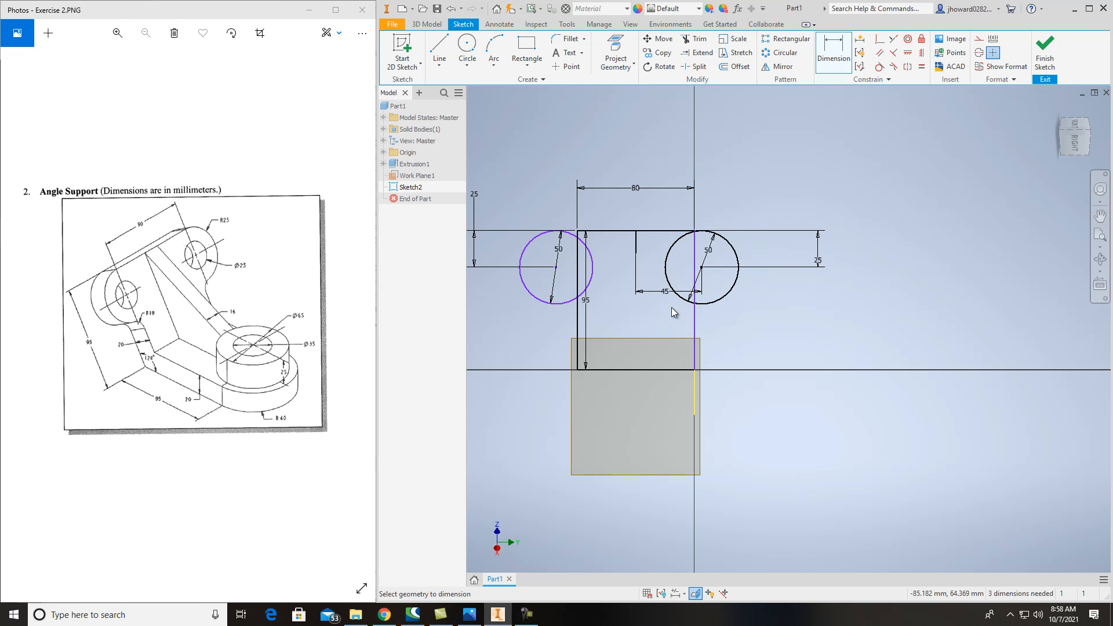
Dimension the left circle's centre at 45 mm horizontally from the short vertical midline.
click(589, 257)
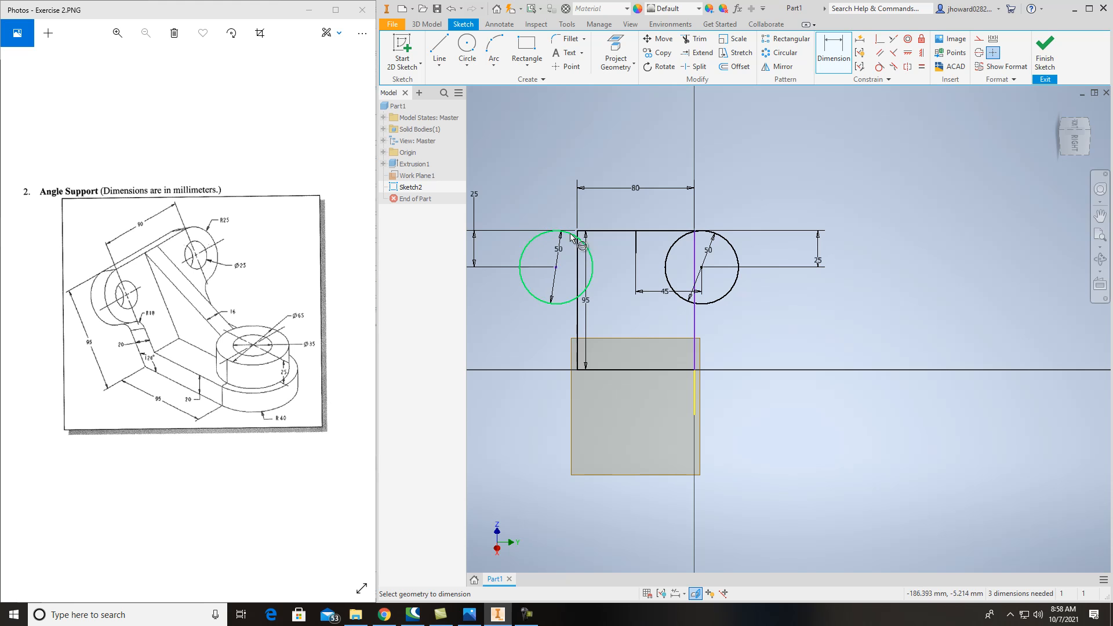
click(636, 249)
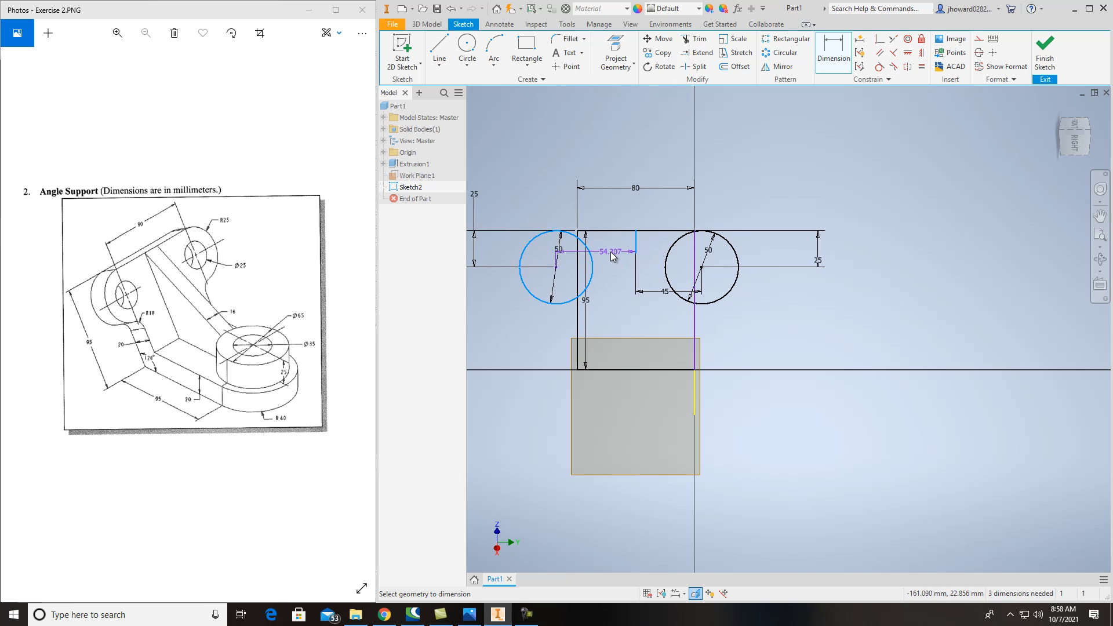
click(613, 255)
text(45)
key(Return)
key(Escape)
Trim the inner arcs of both 50 mm circles and the portions of the rectangle's sides lying inside them.
scroll(601, 287, down, 3)
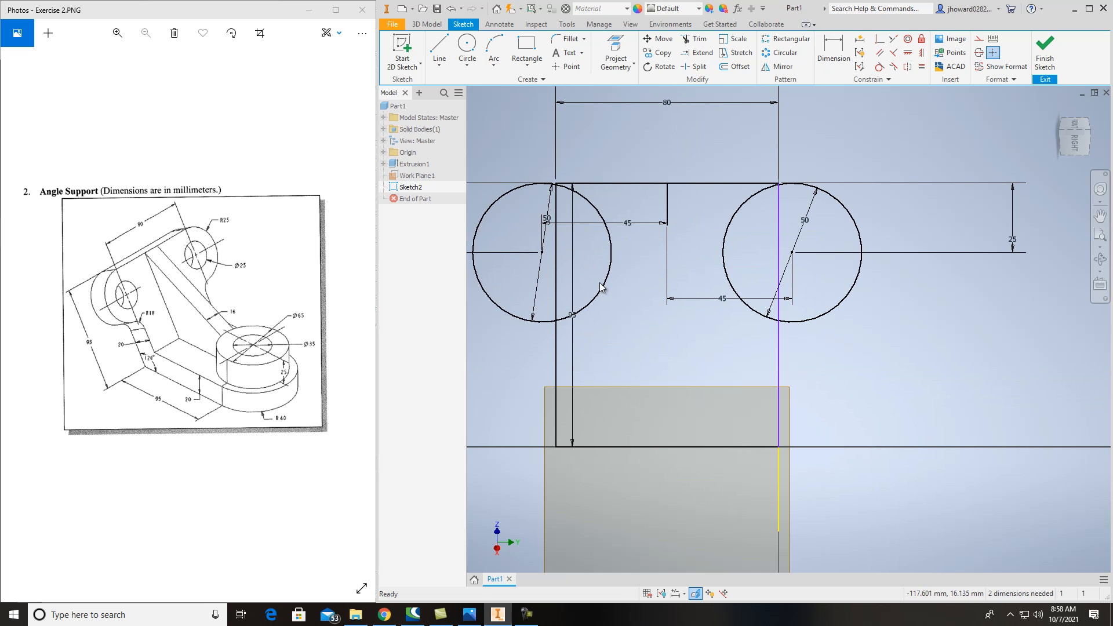
click(694, 39)
click(557, 259)
click(597, 216)
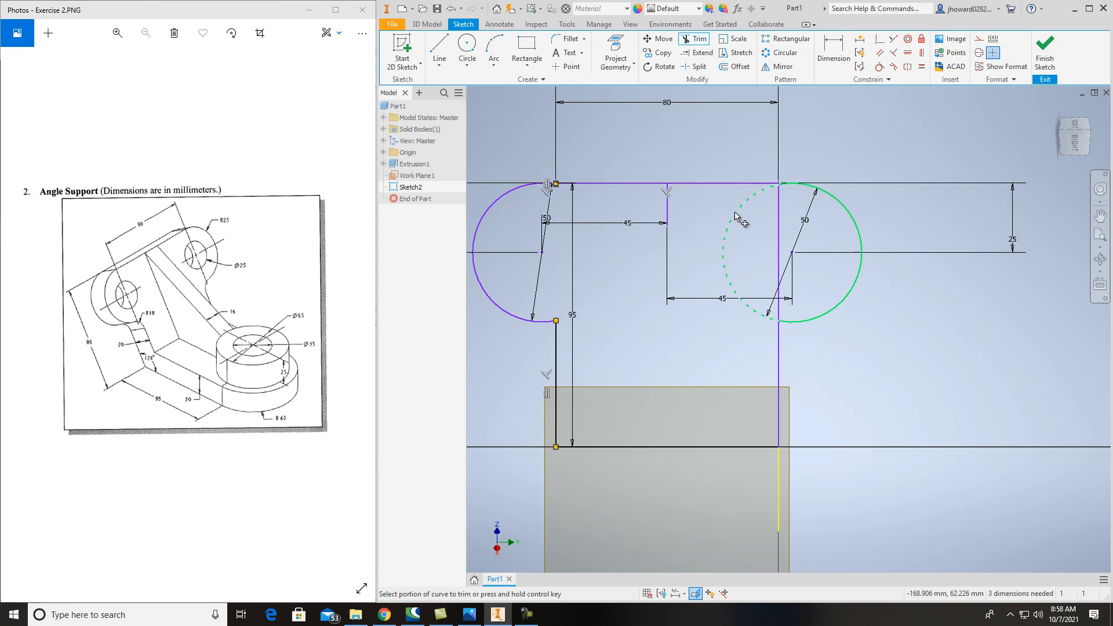
click(755, 205)
click(779, 211)
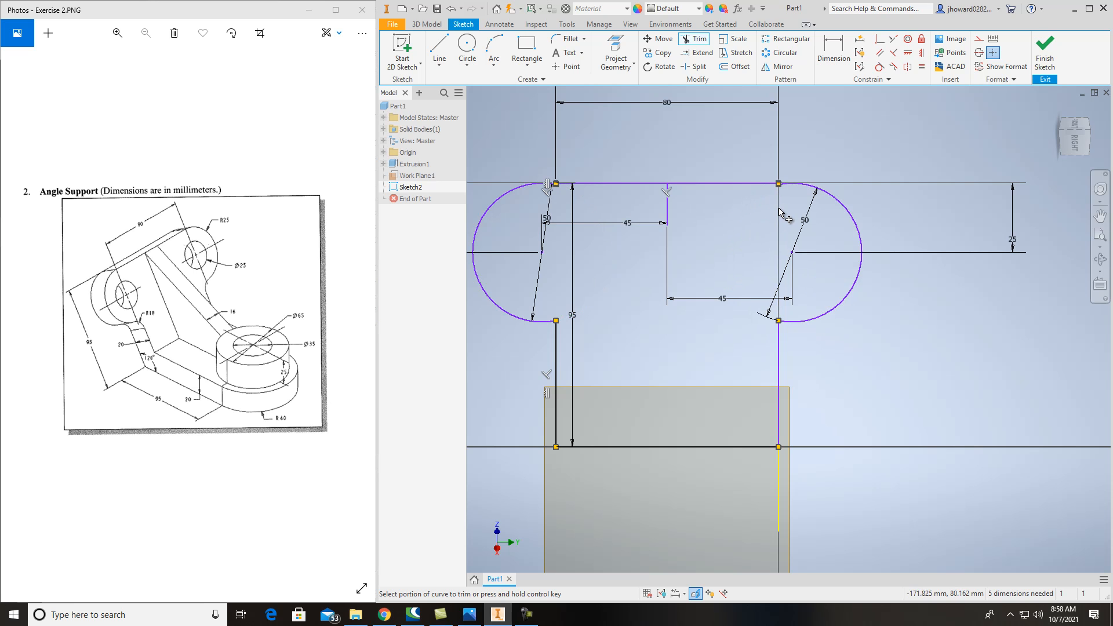
Fillet the corners between both lug arcs and the rectangle's sides with a 10 mm radius.
scroll(741, 320, down, 3)
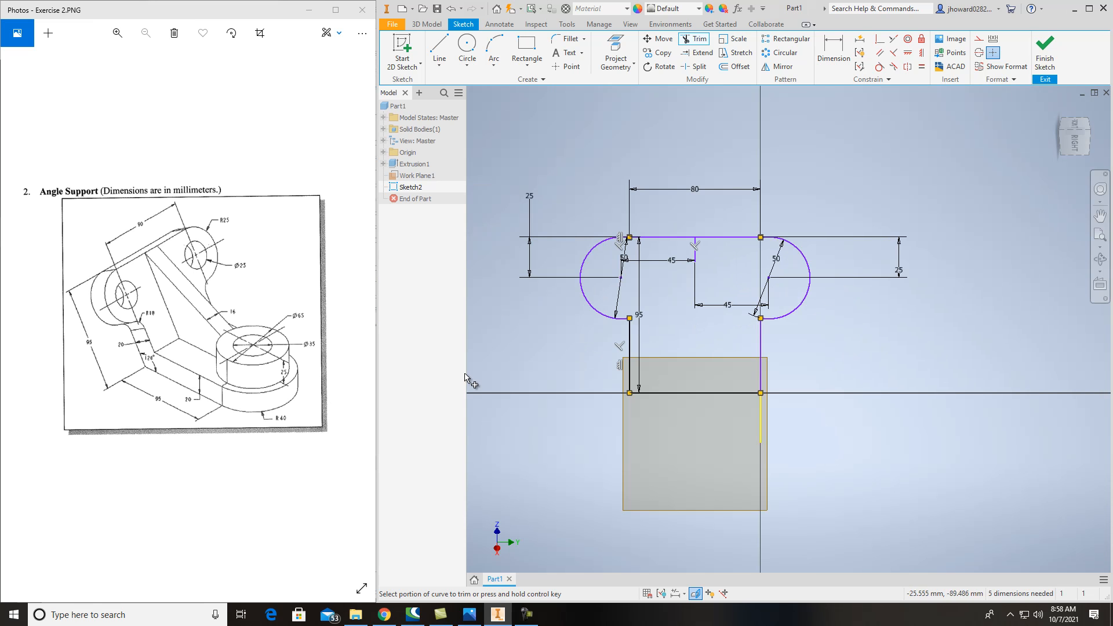
scroll(620, 319, up, 3)
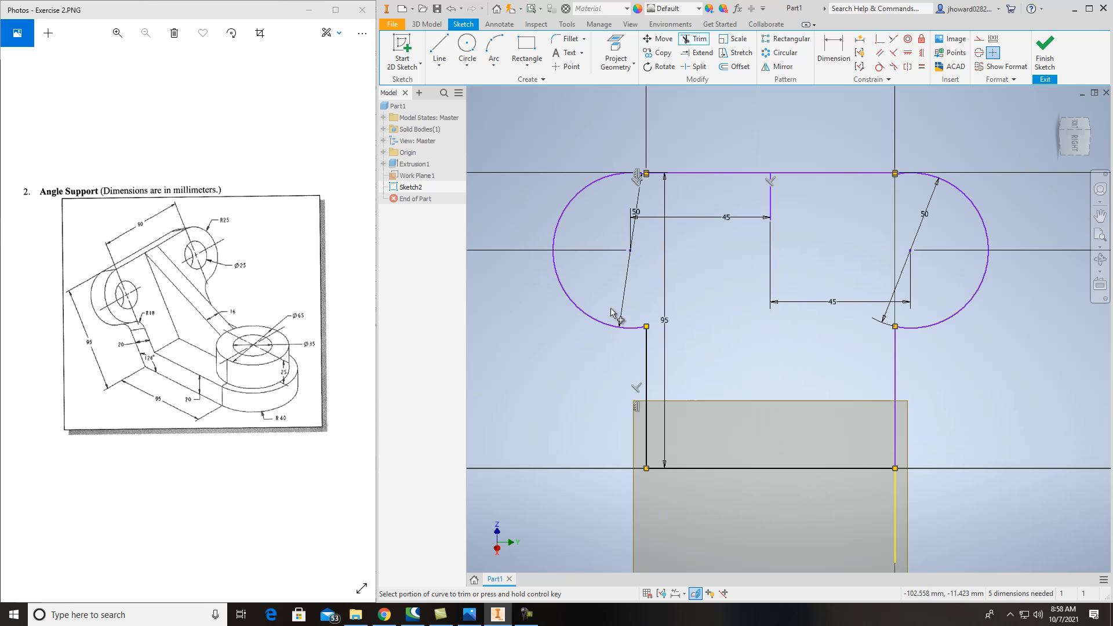
click(568, 39)
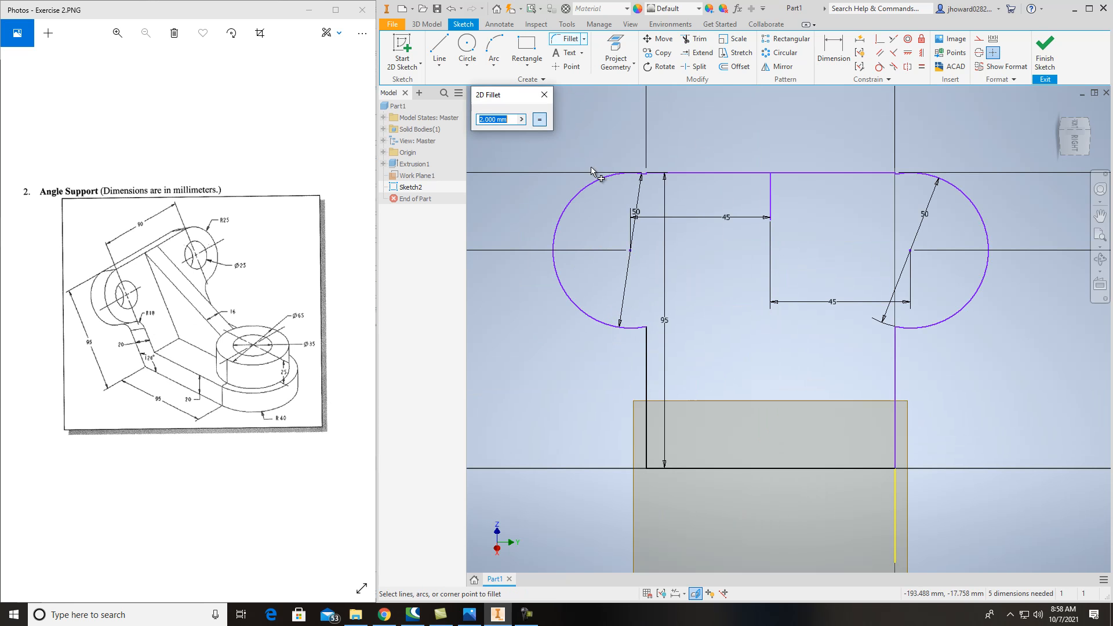
text(10)
click(635, 332)
click(646, 345)
click(909, 330)
click(895, 347)
click(943, 181)
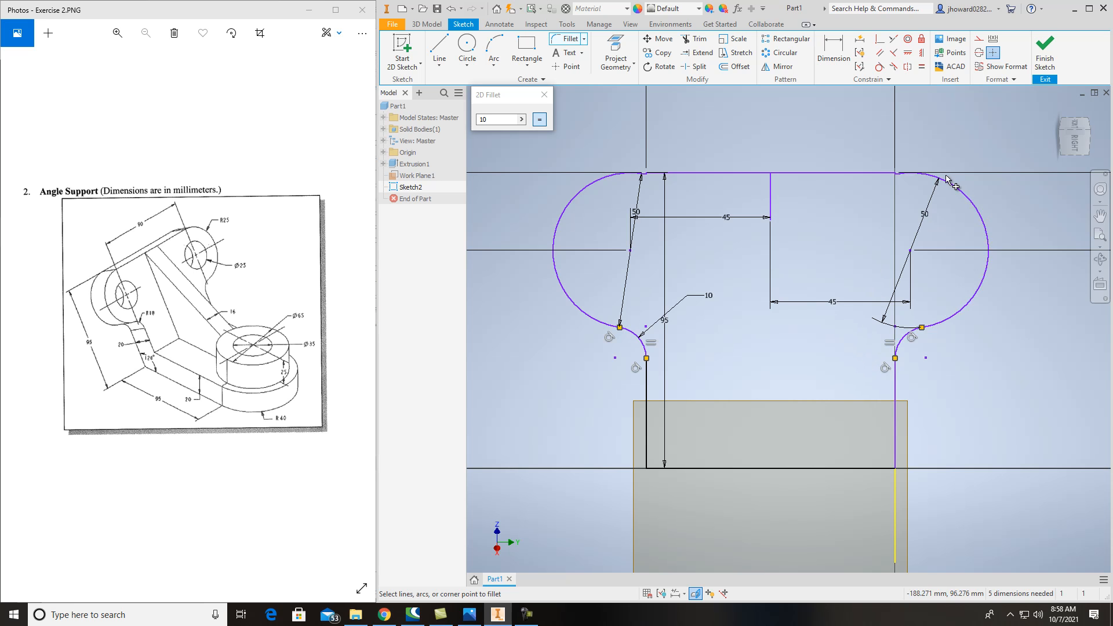
Examine up close how the two lug arcs meet the ends of the profile's top line.
scroll(943, 182, up, 2)
scroll(923, 177, down, 8)
middle_drag(956, 184, 854, 249)
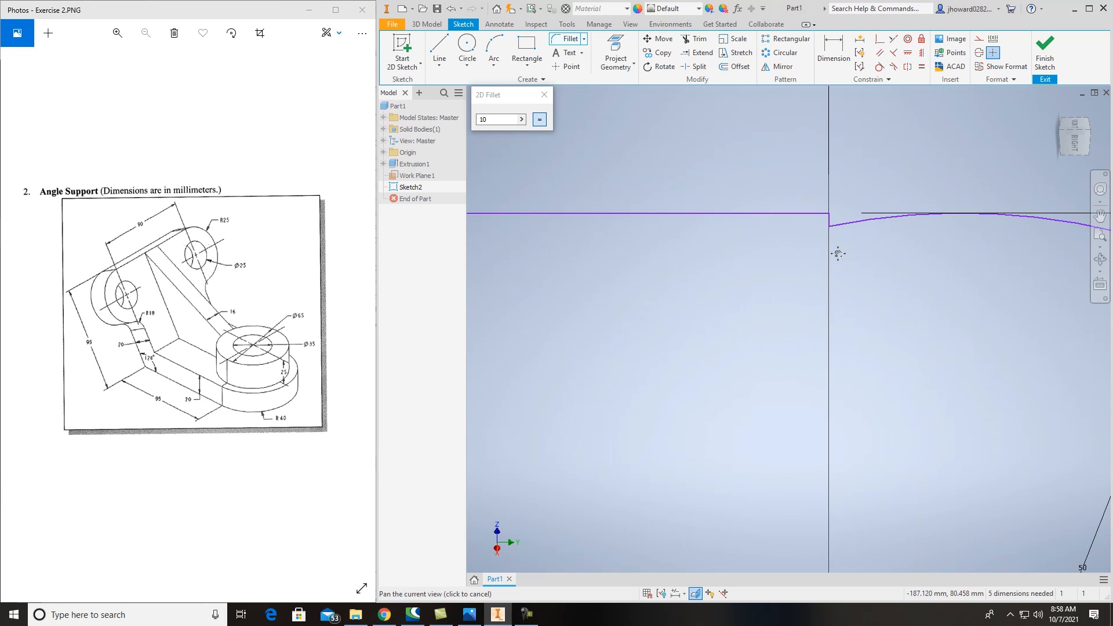
scroll(853, 255, up, 4)
scroll(732, 273, down, 3)
scroll(732, 272, down, 5)
scroll(785, 242, down, 2)
key(Escape)
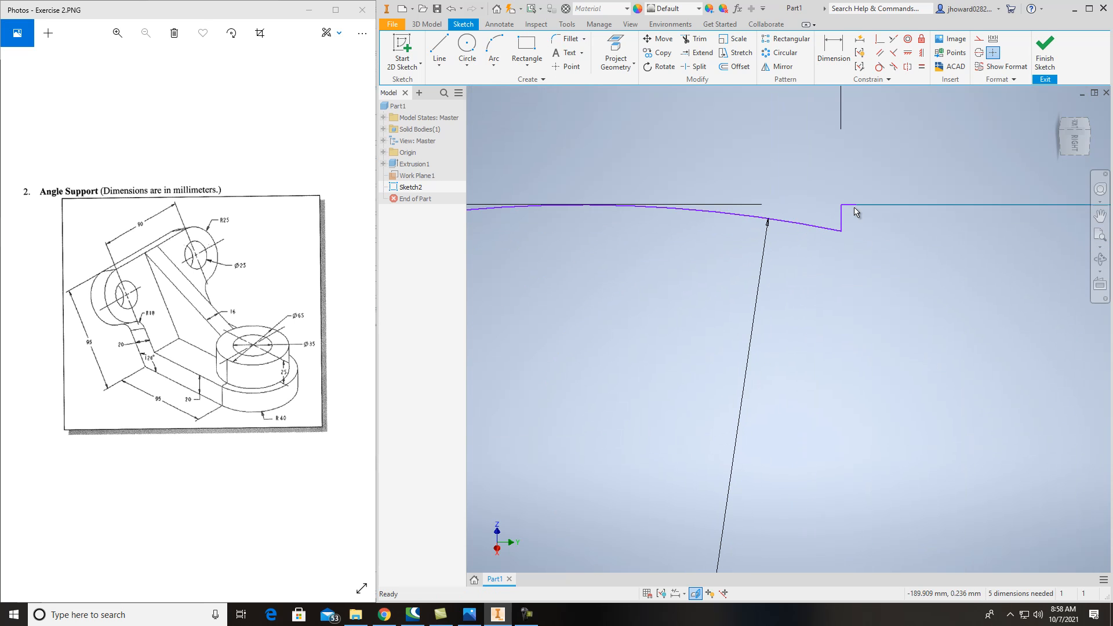
Try to extend the left end of the top line toward the left lug's arc.
click(699, 53)
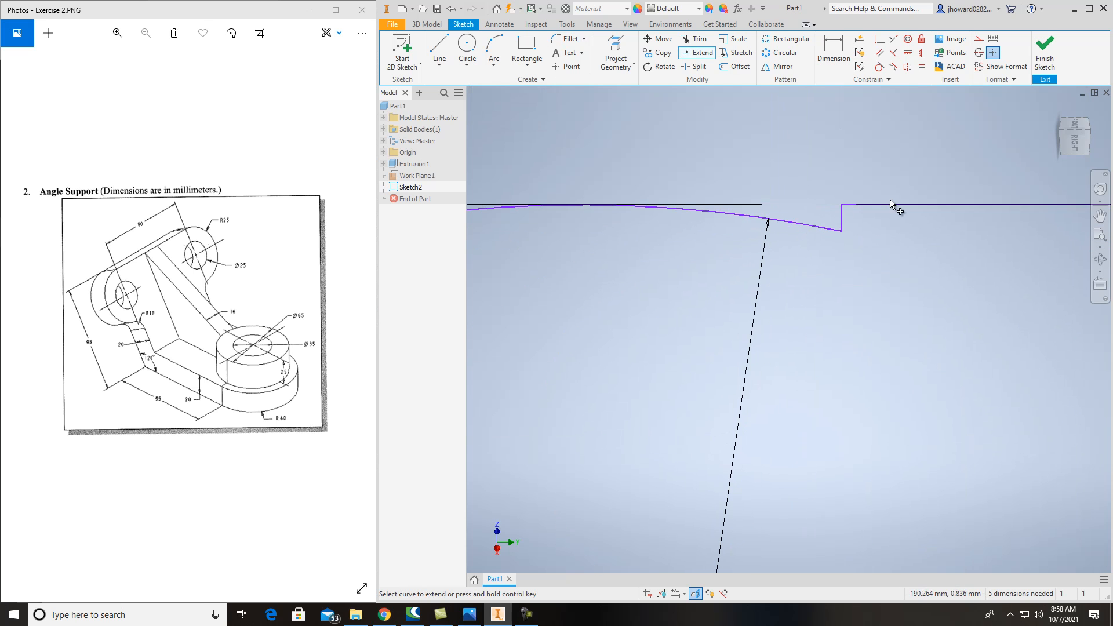
click(861, 206)
click(634, 112)
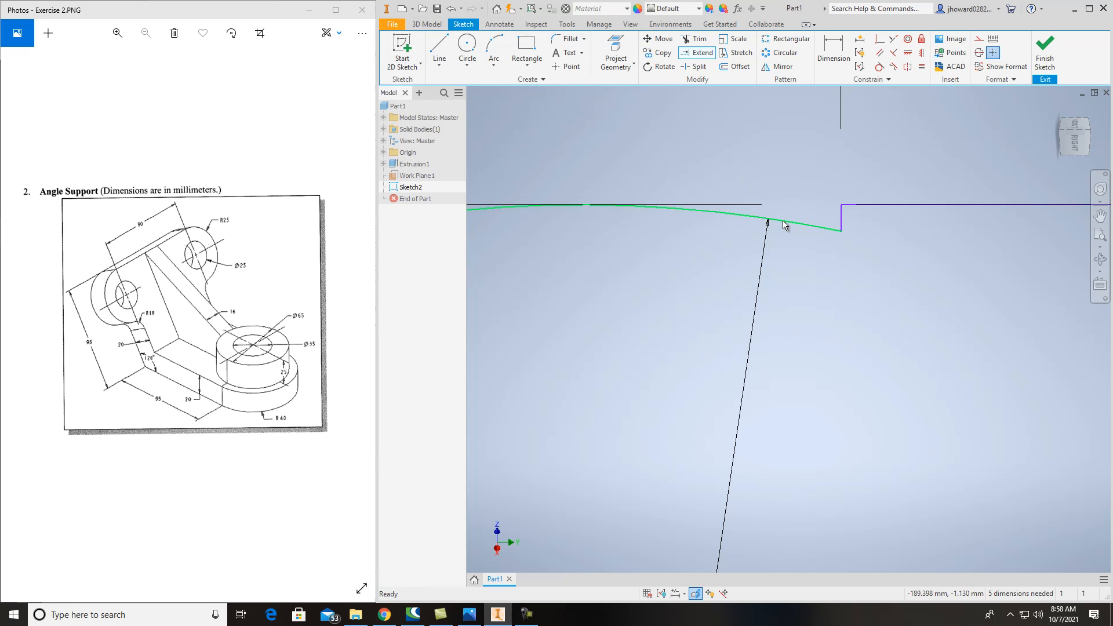
key(l)
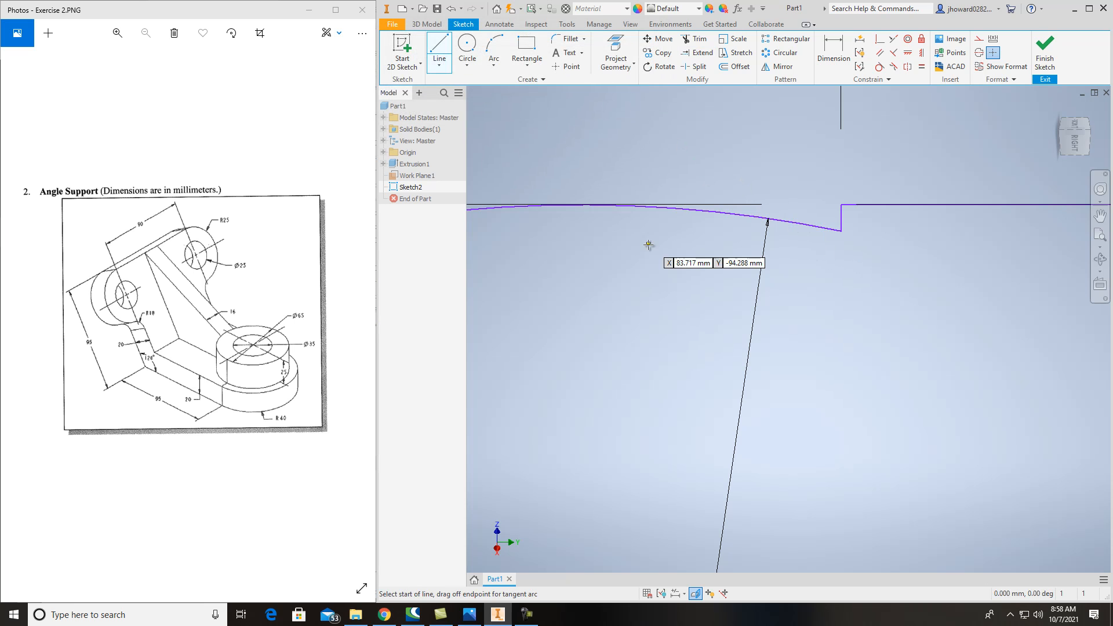
scroll(643, 249, up, 2)
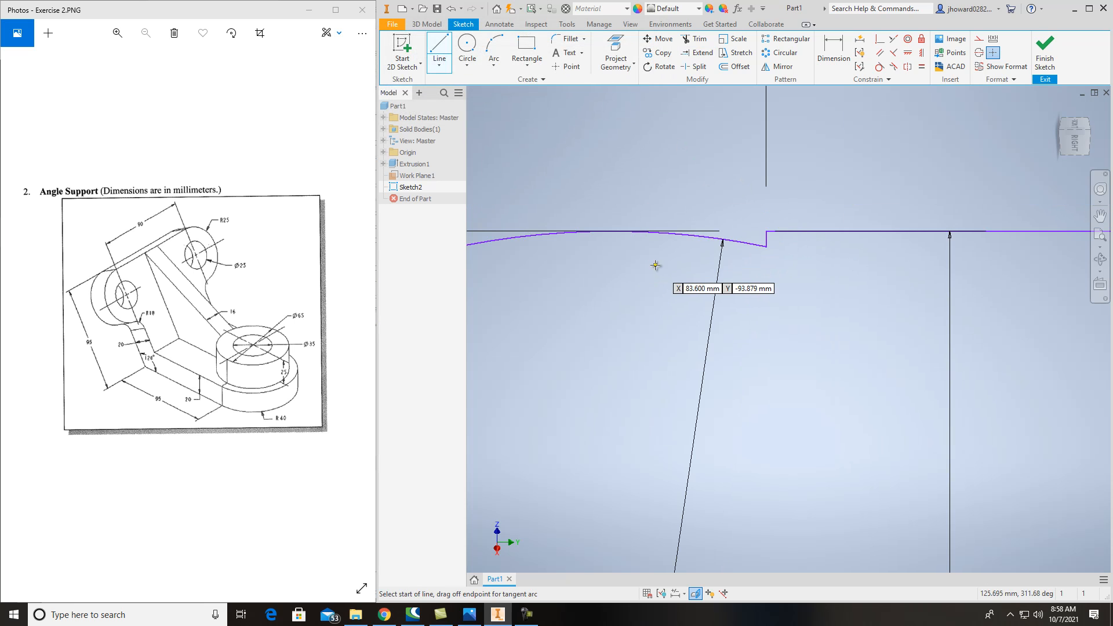
click(614, 231)
scroll(738, 204, down, 3)
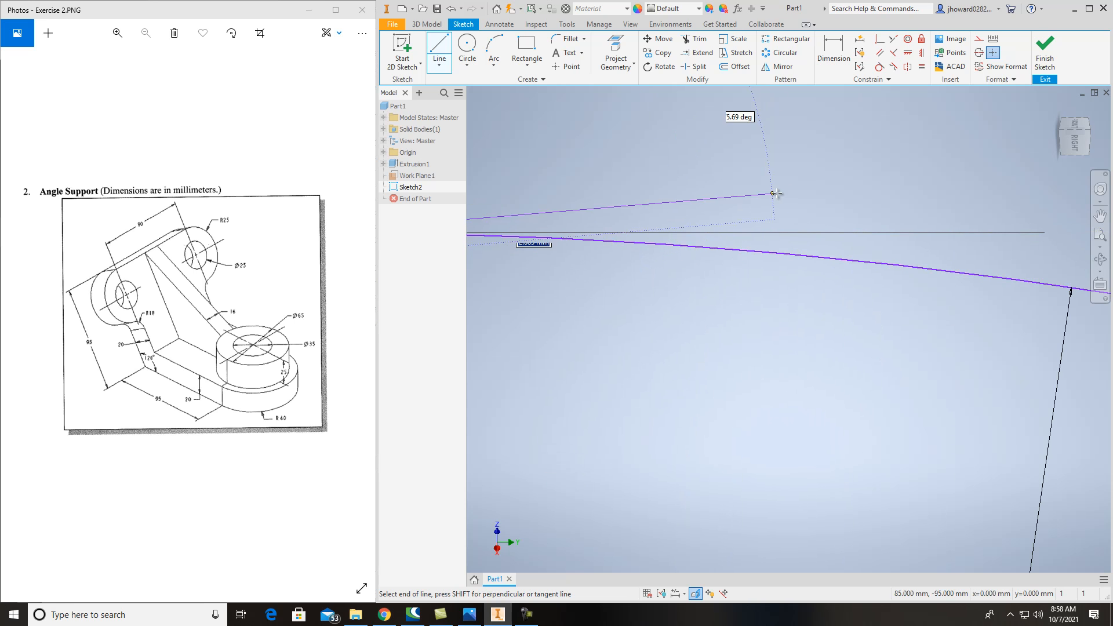
scroll(795, 206, up, 5)
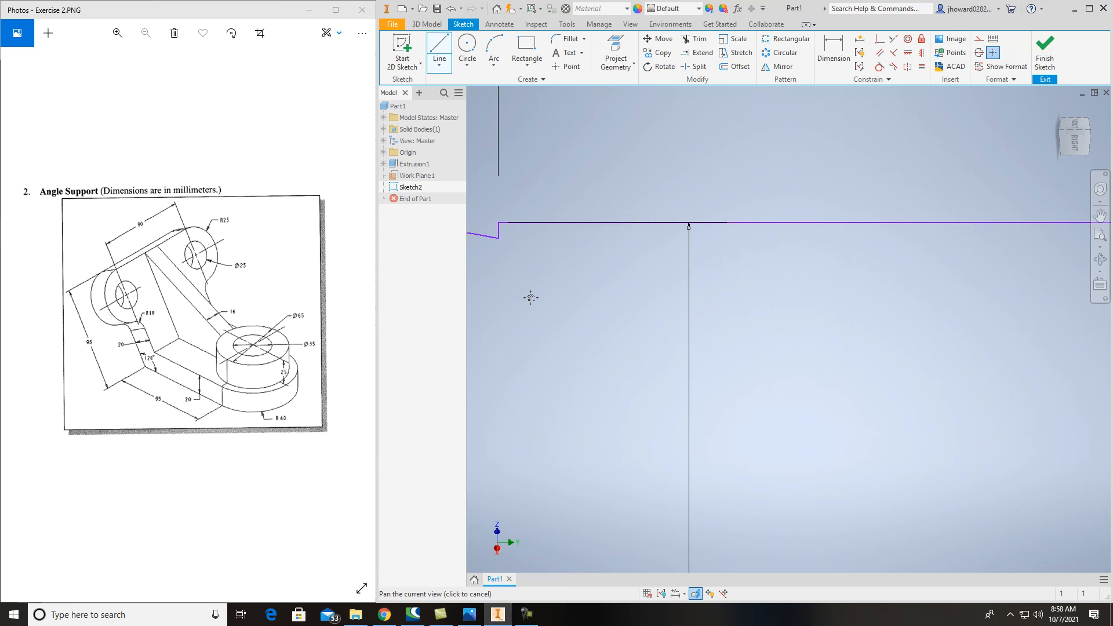
key(Escape)
key(Escape)
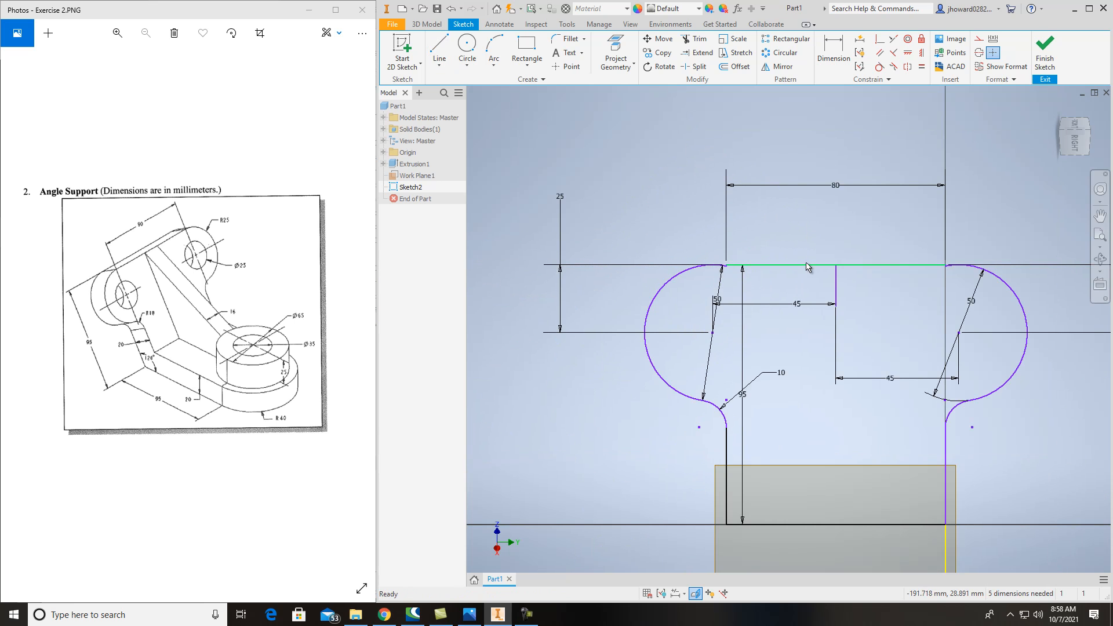
Replace the 80 mm top line with a straight line joining the highest points of the two lug arcs.
key(Delete)
scroll(716, 271, down, 5)
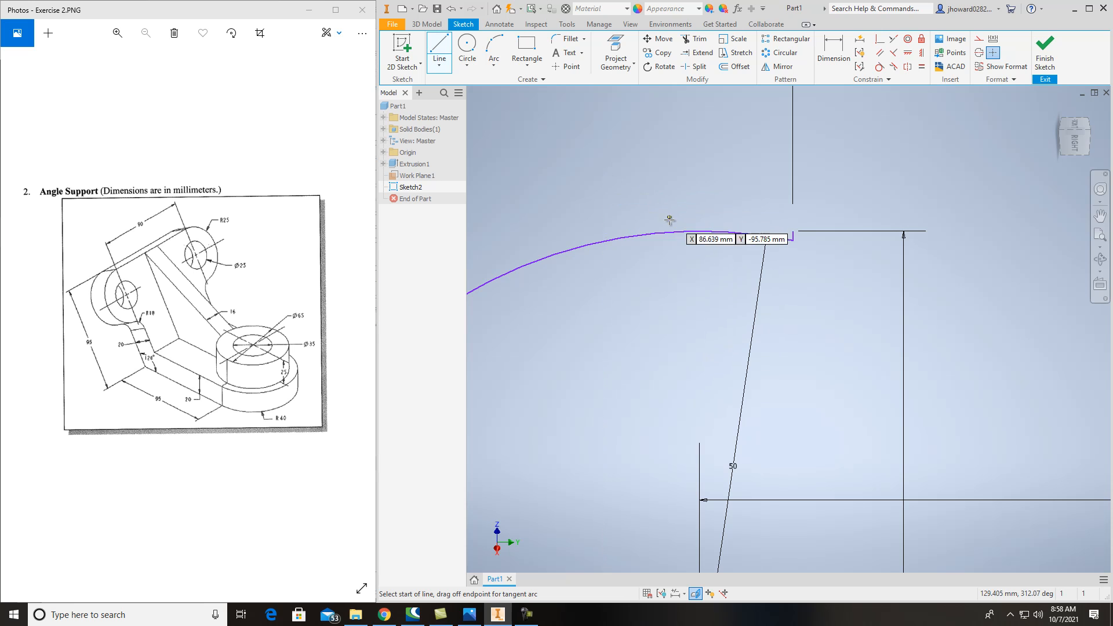
click(700, 231)
scroll(820, 266, down, 5)
middle_drag(940, 288, 492, 229)
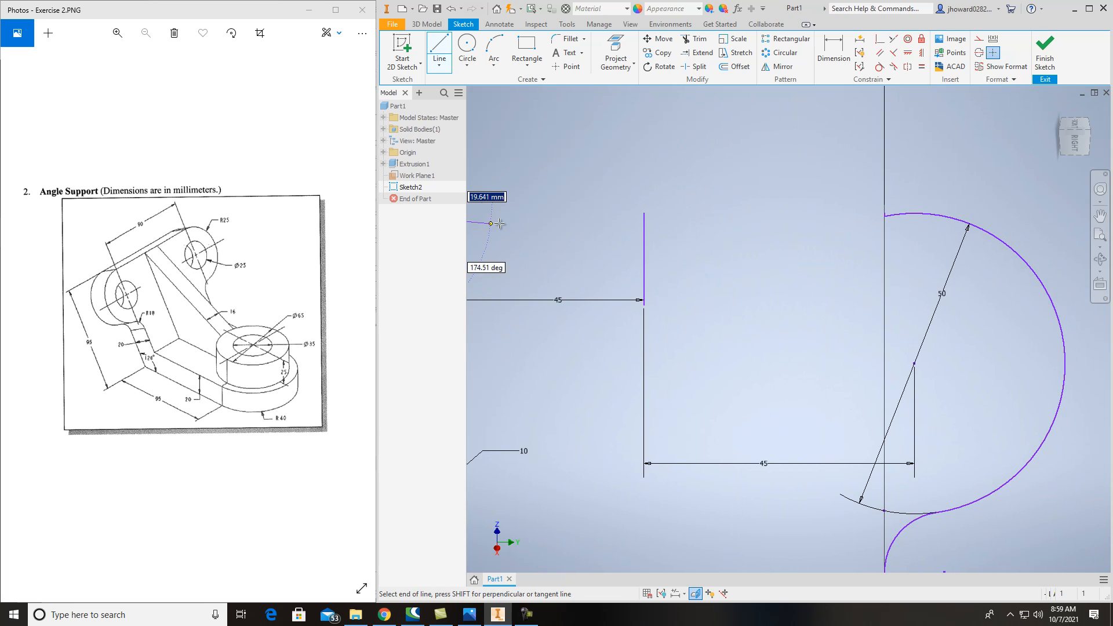
double_click(924, 213)
key(Escape)
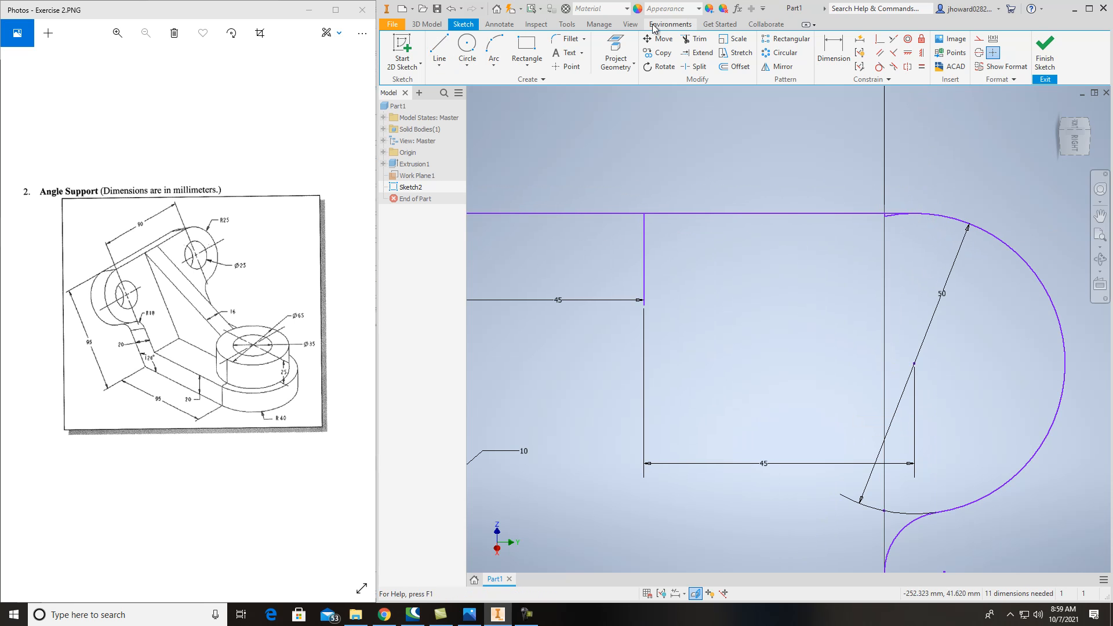
Trim the leftover lug arc ends that dip below the new top line.
click(699, 39)
scroll(892, 261, up, 3)
scroll(891, 262, down, 5)
scroll(736, 274, up, 6)
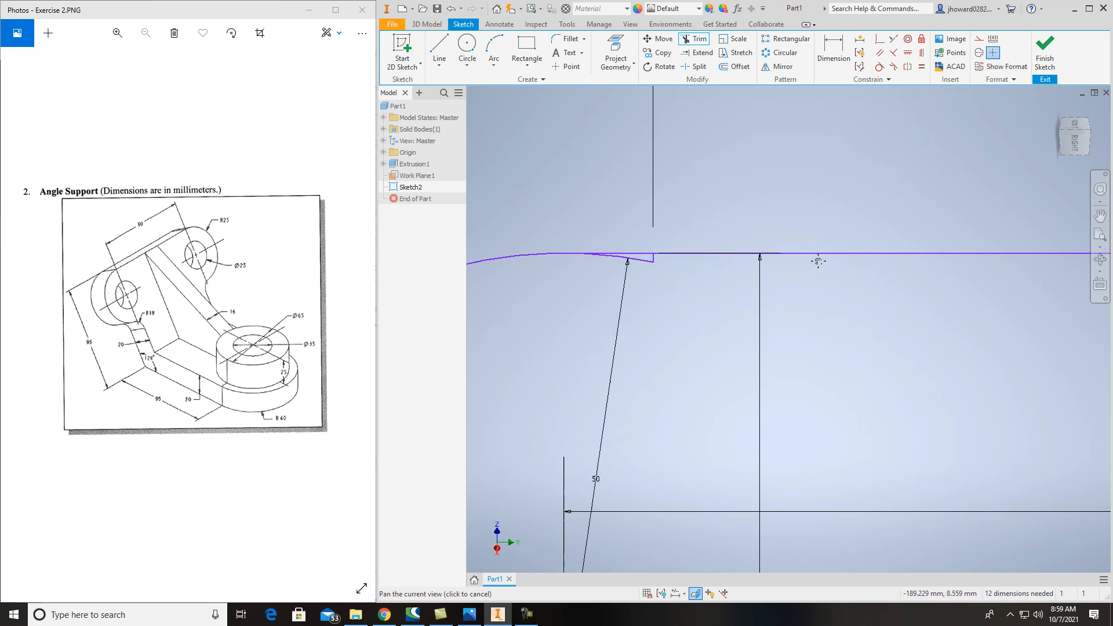
click(704, 258)
key(Escape)
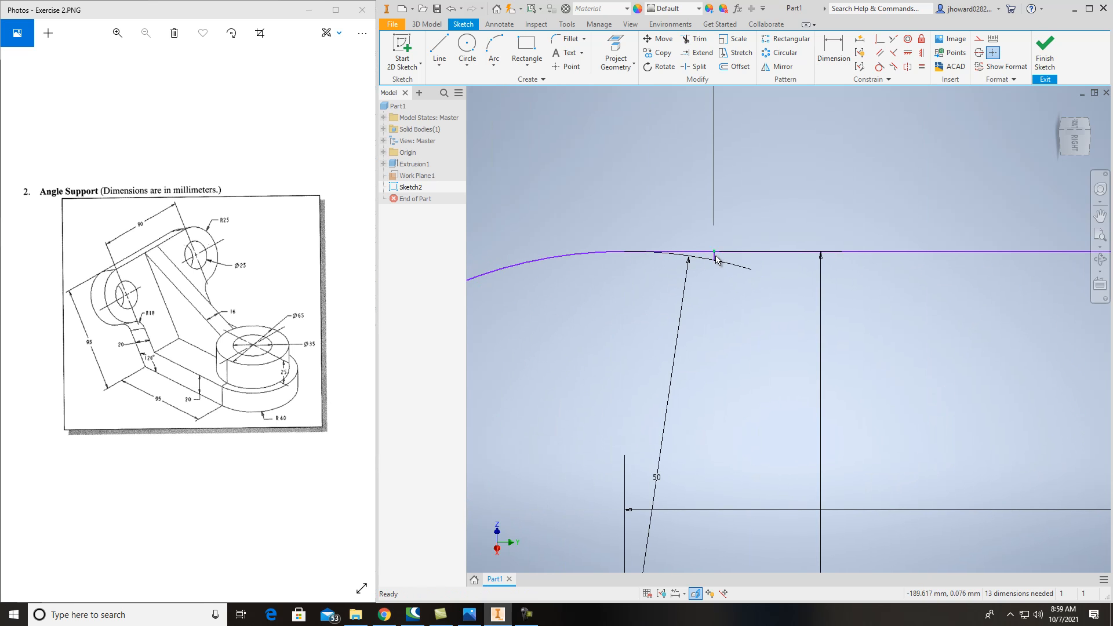
Draw a 25 mm diameter circle at the centre of each of the two lug arcs.
scroll(719, 261, up, 2)
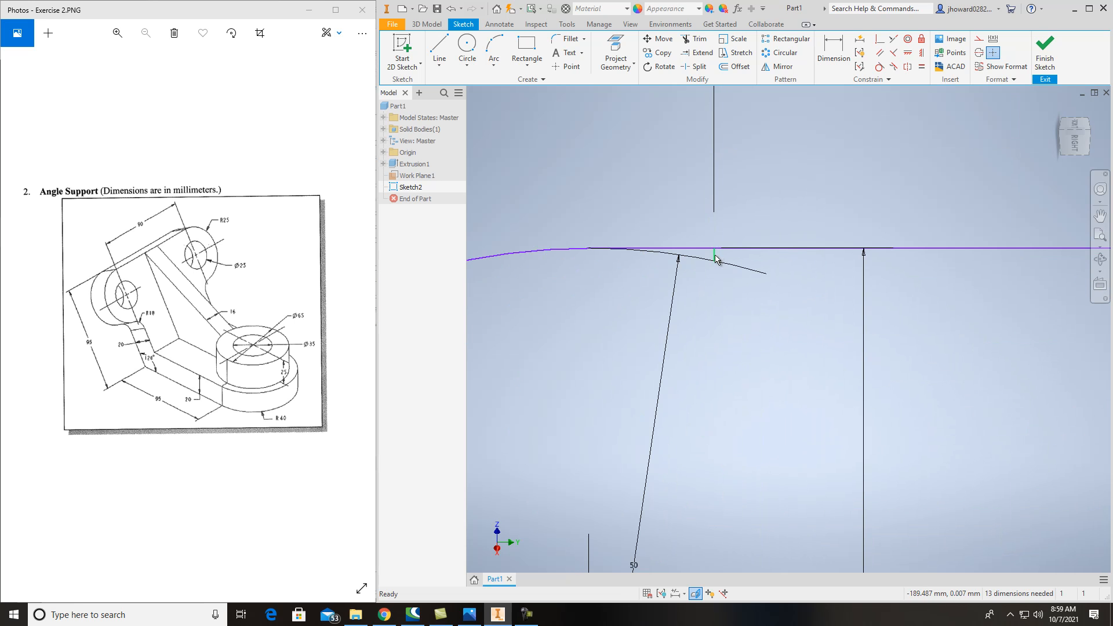
scroll(722, 252, up, 2)
scroll(721, 252, down, 6)
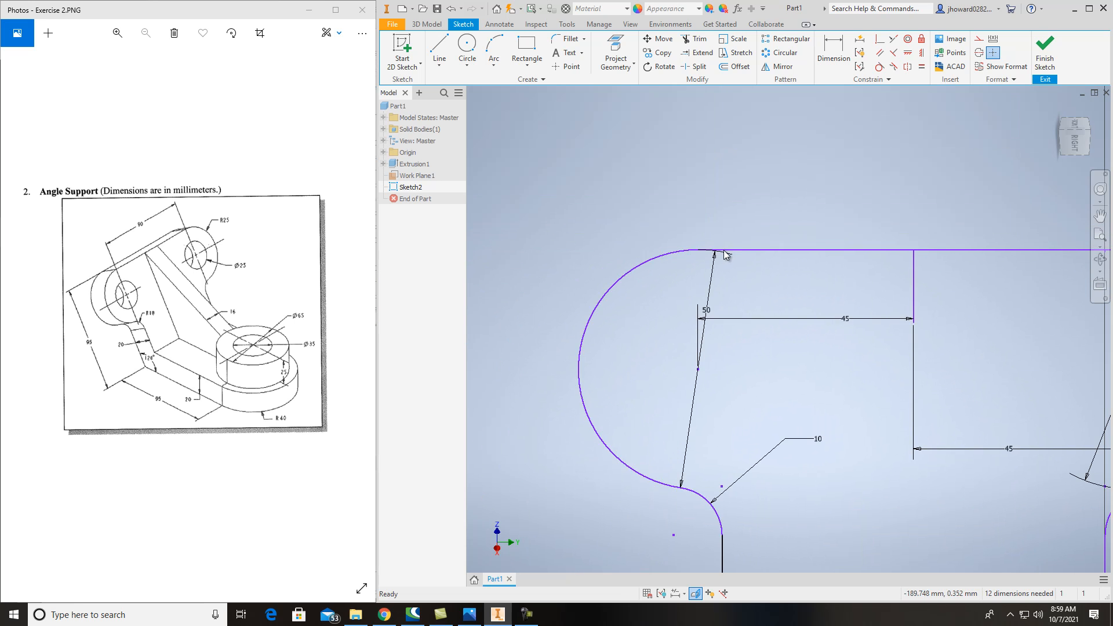
middle_drag(793, 348, 677, 291)
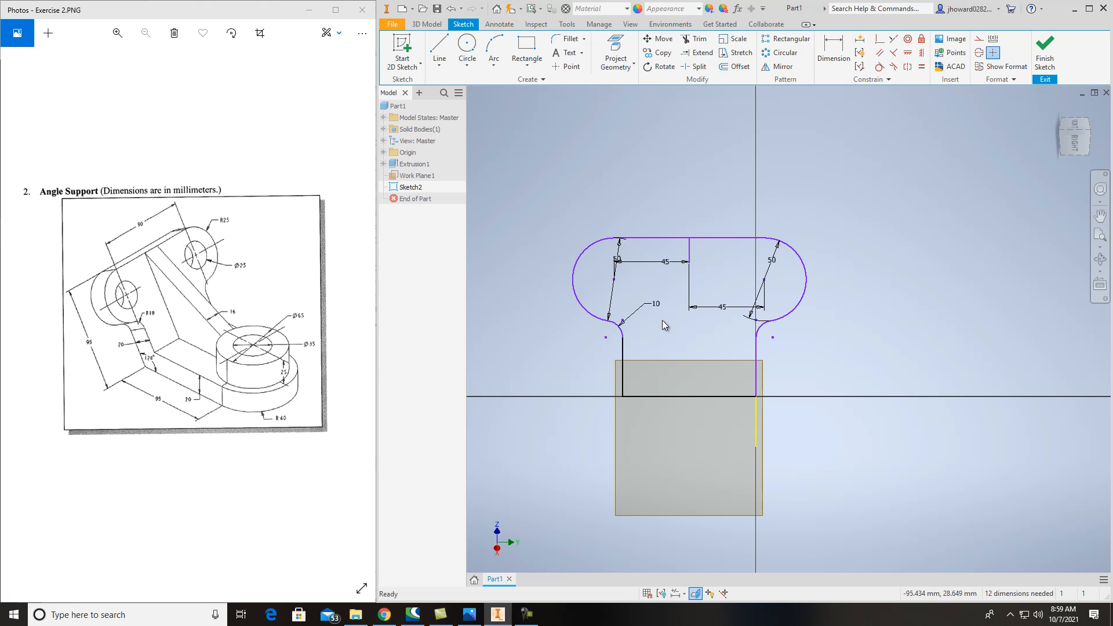
click(468, 49)
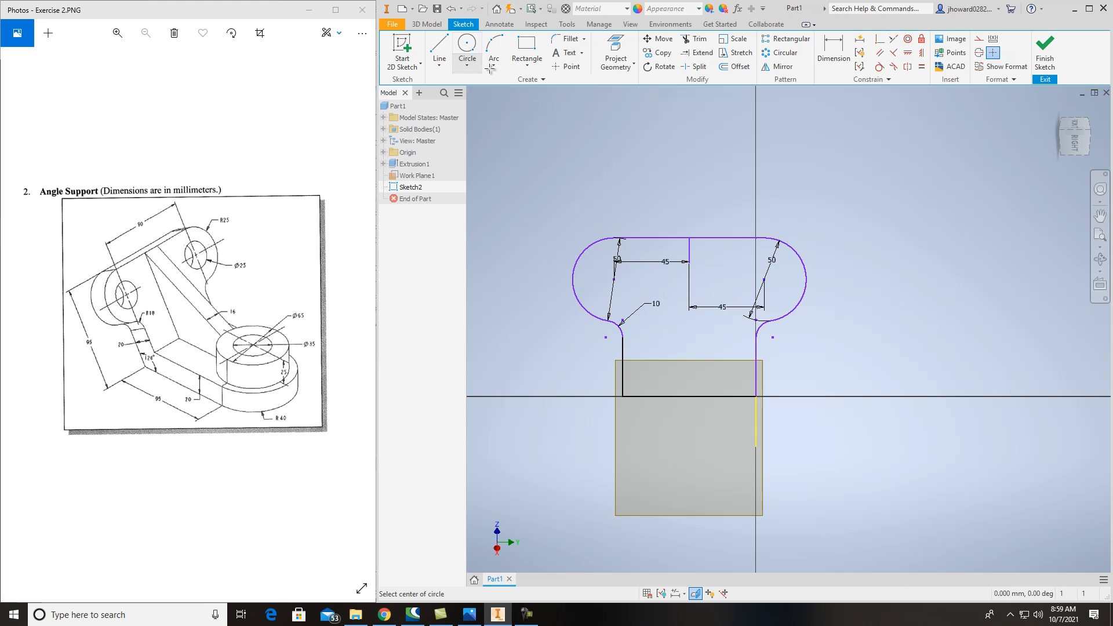
click(614, 280)
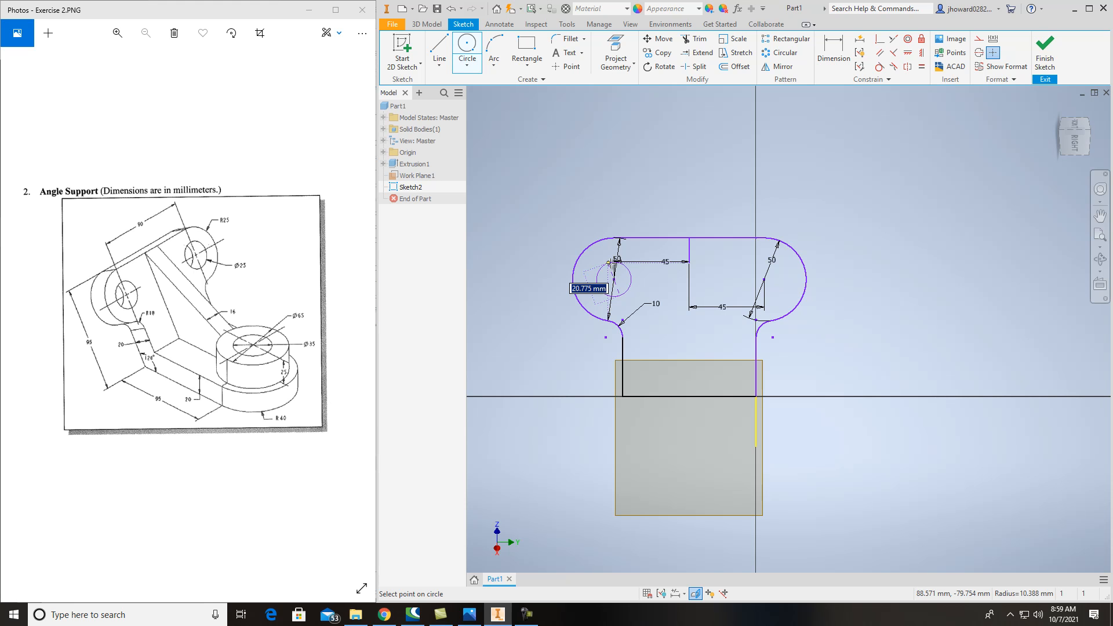
key(Return)
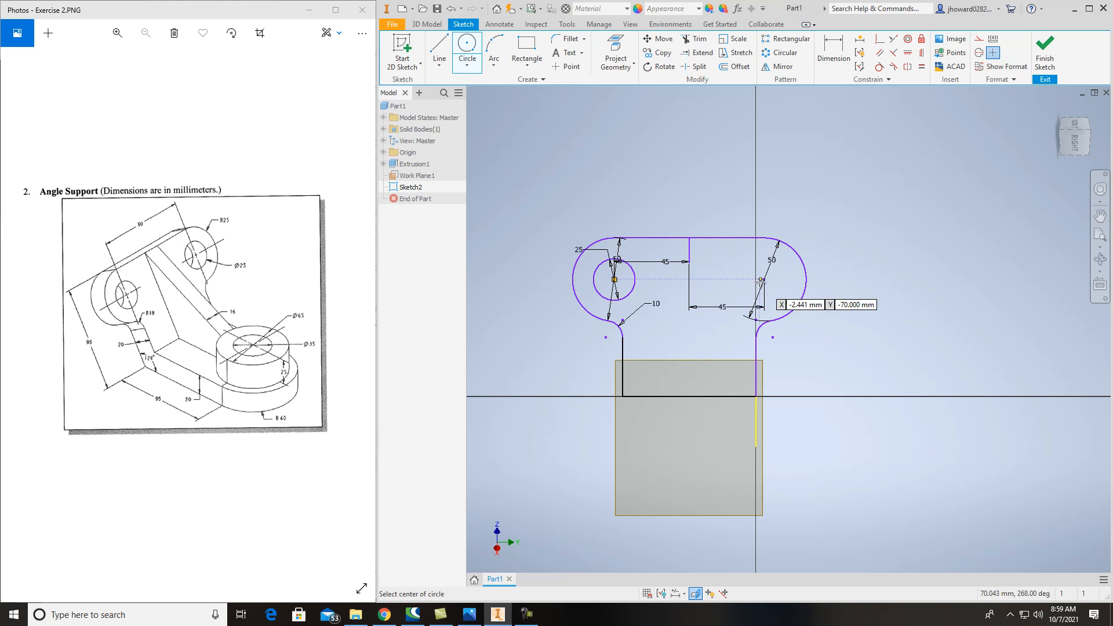
click(765, 279)
text(25)
key(Return)
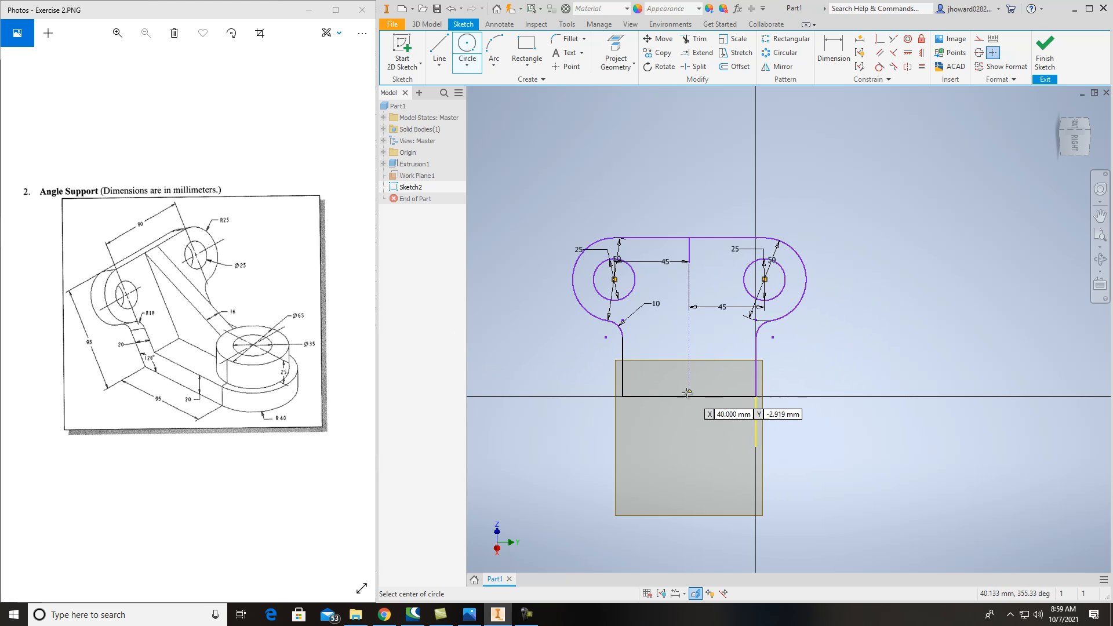
key(Escape)
Finish the sketch and extrude the upright plate profile 20 mm toward the base, leaving both lug circles open as holes.
mouse_move(1060, 149)
mouse_down()
mouse_move(475, 119)
mouse_move(588, 116)
mouse_move(1101, 186)
mouse_move(1045, 190)
mouse_up()
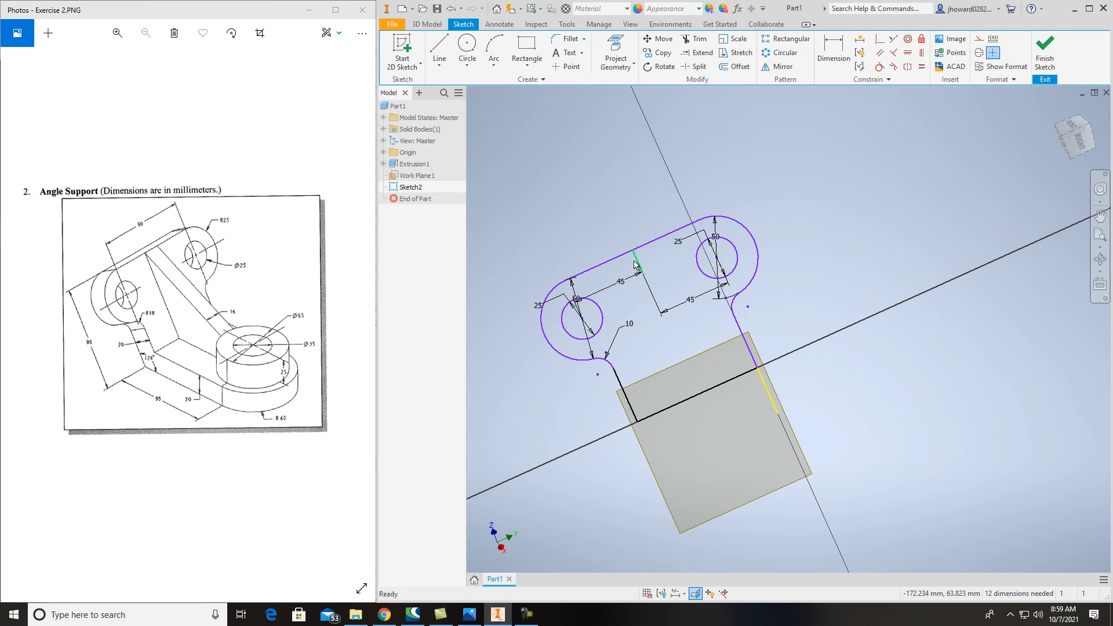
click(1050, 55)
shift+middle_drag(1080, 145, 558, 129)
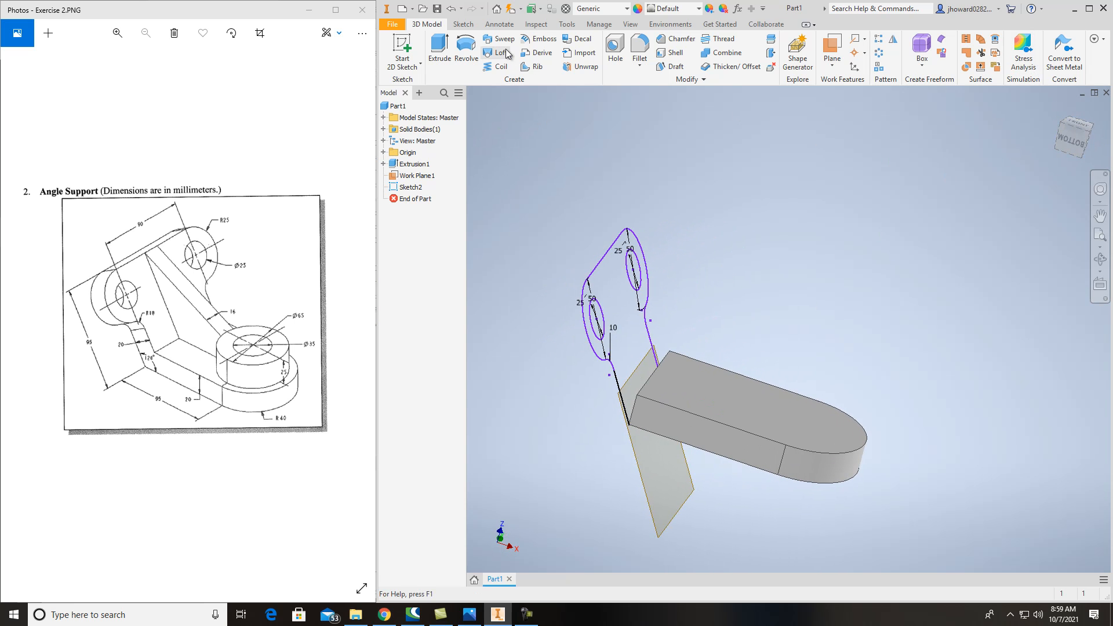
click(443, 52)
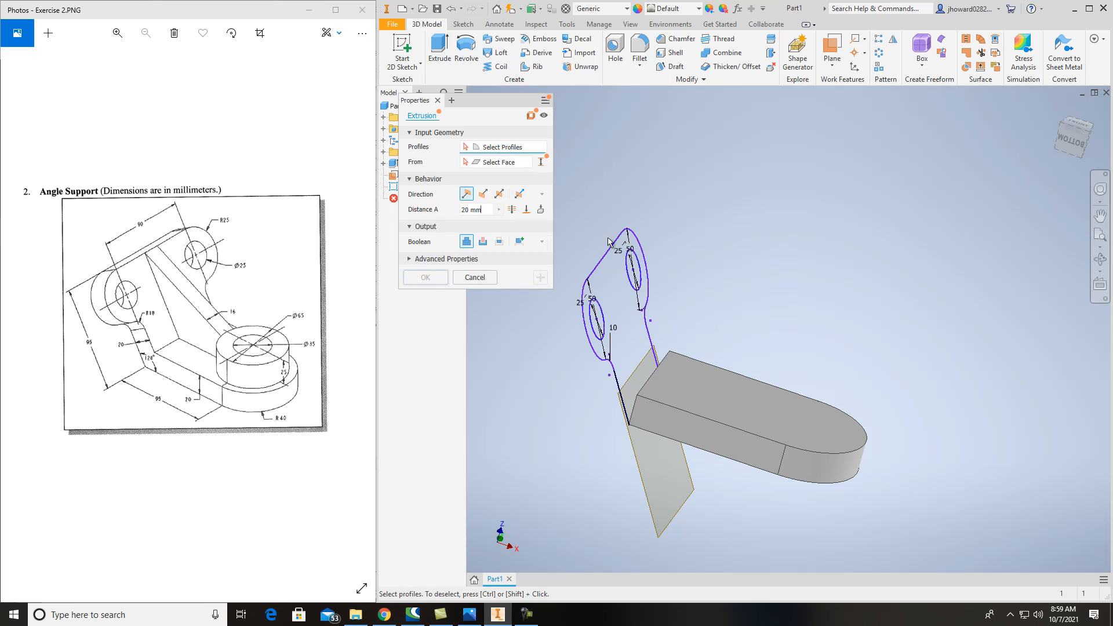
click(612, 271)
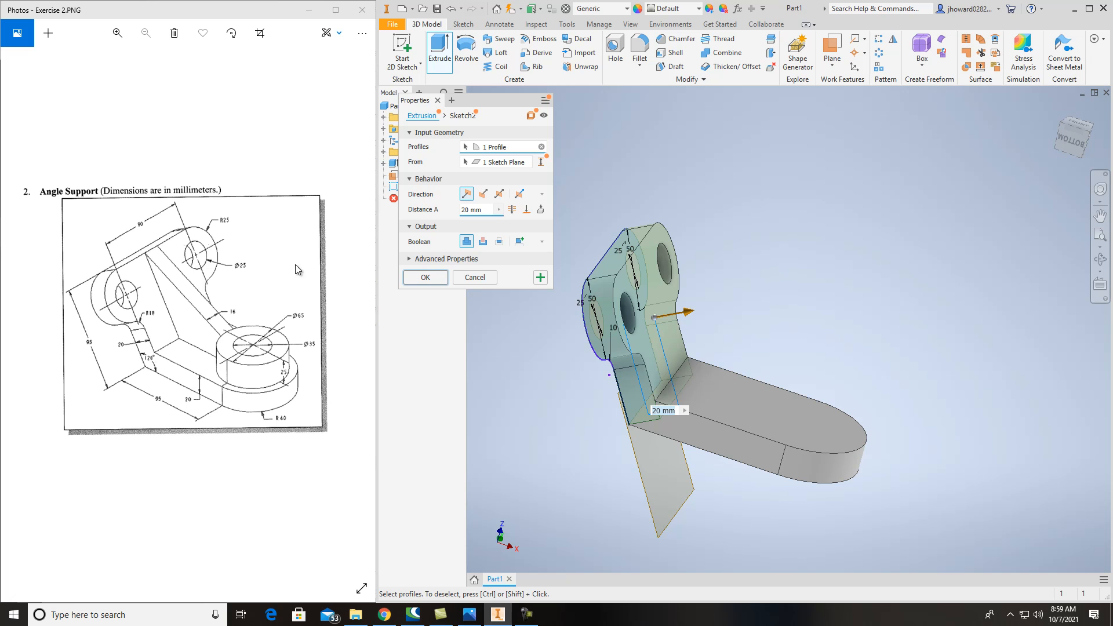
click(426, 278)
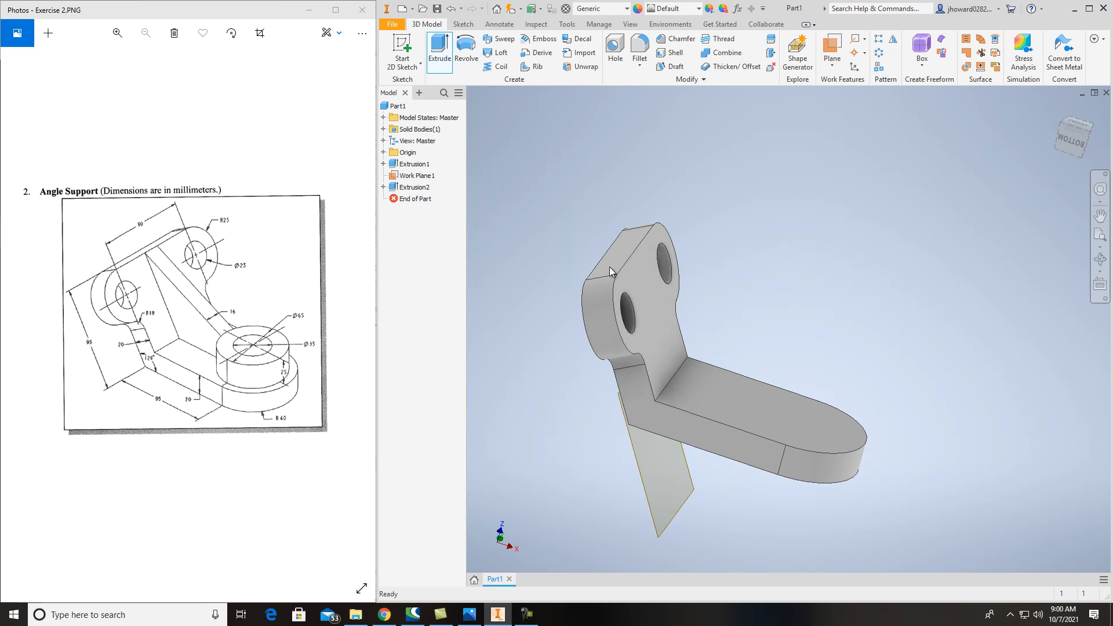
Start a new sketch on the base's upper face.
mouse_move(1067, 145)
mouse_down()
mouse_move(952, 157)
mouse_move(858, 203)
mouse_move(800, 214)
mouse_move(1027, 131)
mouse_up()
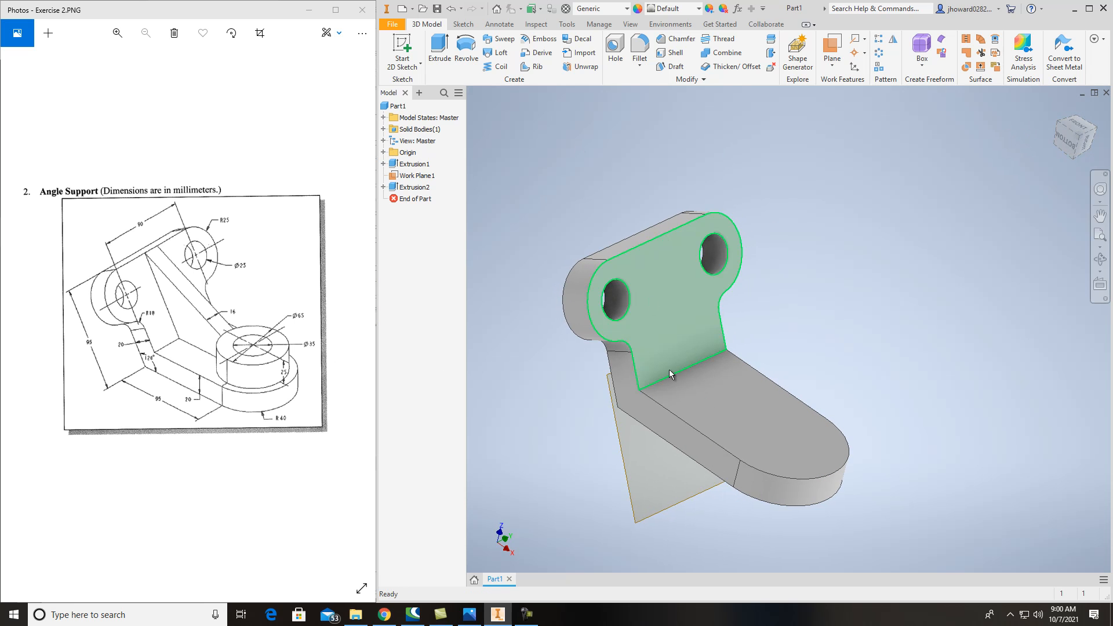
click(413, 65)
click(425, 87)
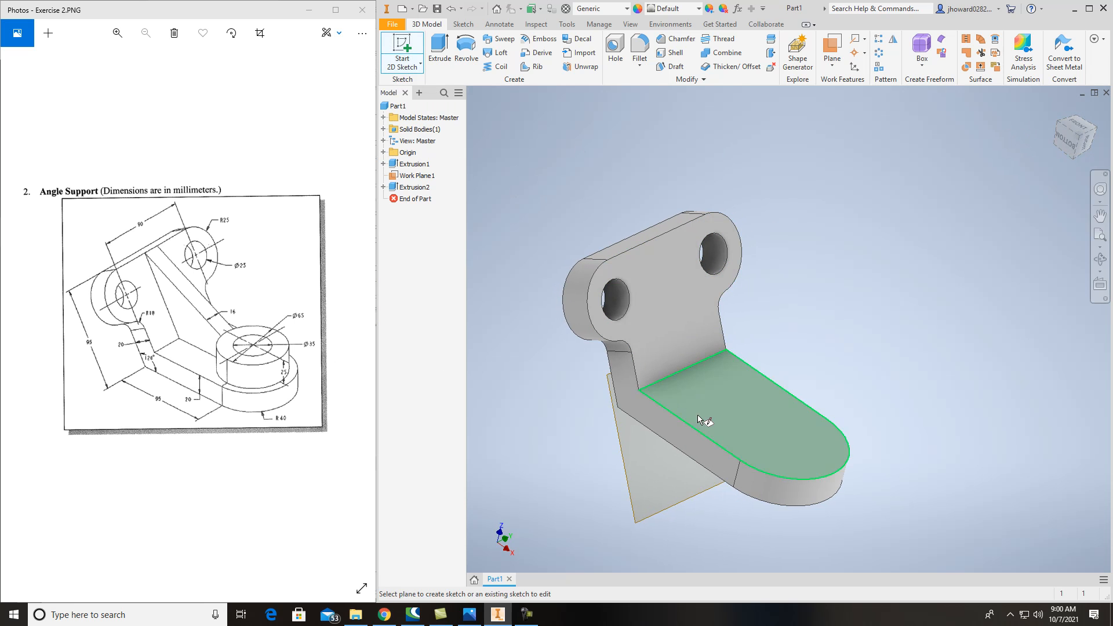
click(683, 402)
middle_drag(589, 330, 716, 325)
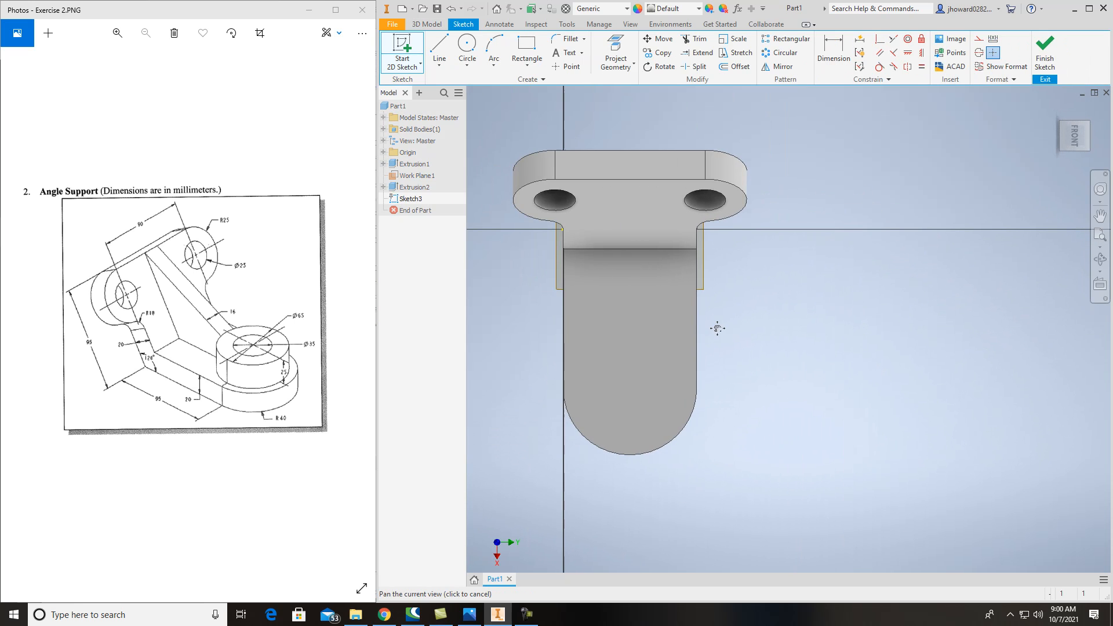
Draw concentric circles of 65 mm and 35 mm diameter at the centre of the base's rounded end.
click(467, 47)
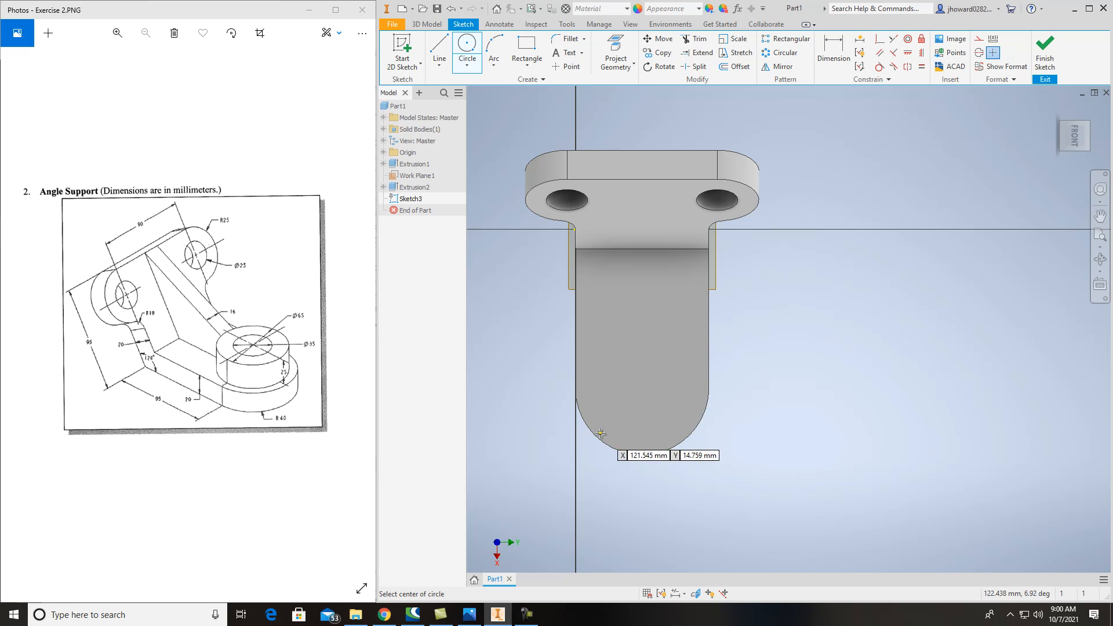
click(643, 388)
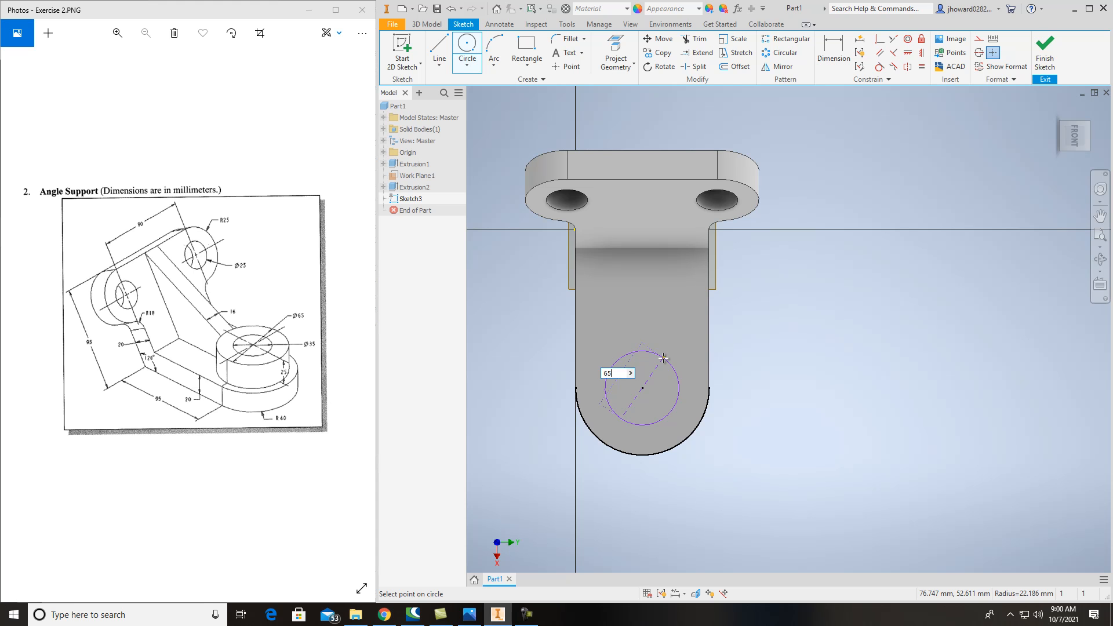
text(65)
key(Return)
click(642, 388)
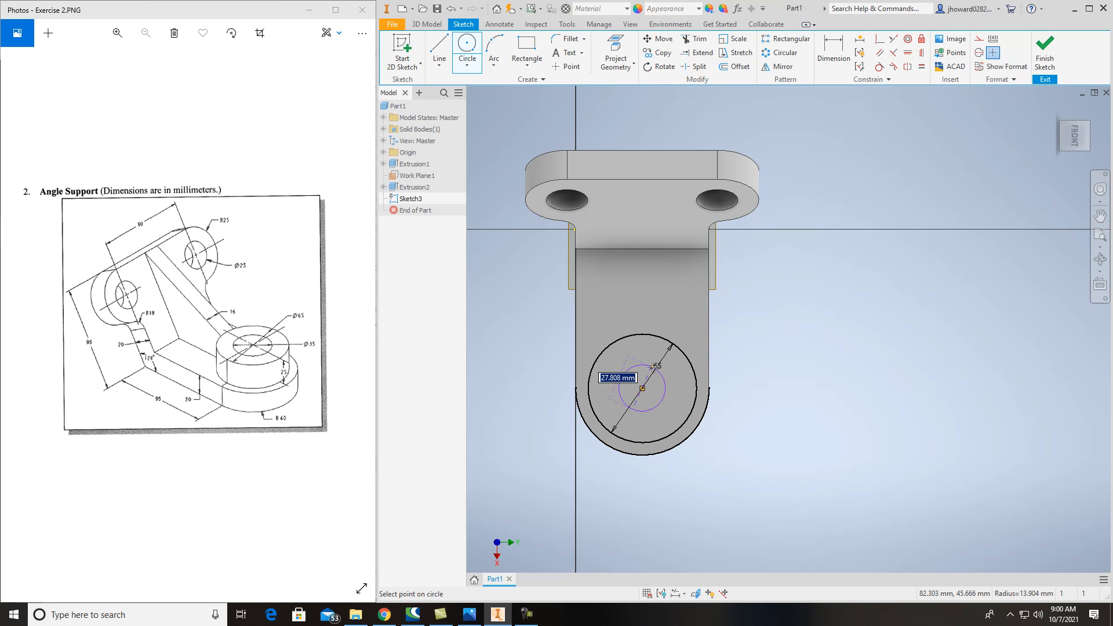
text(35)
key(Return)
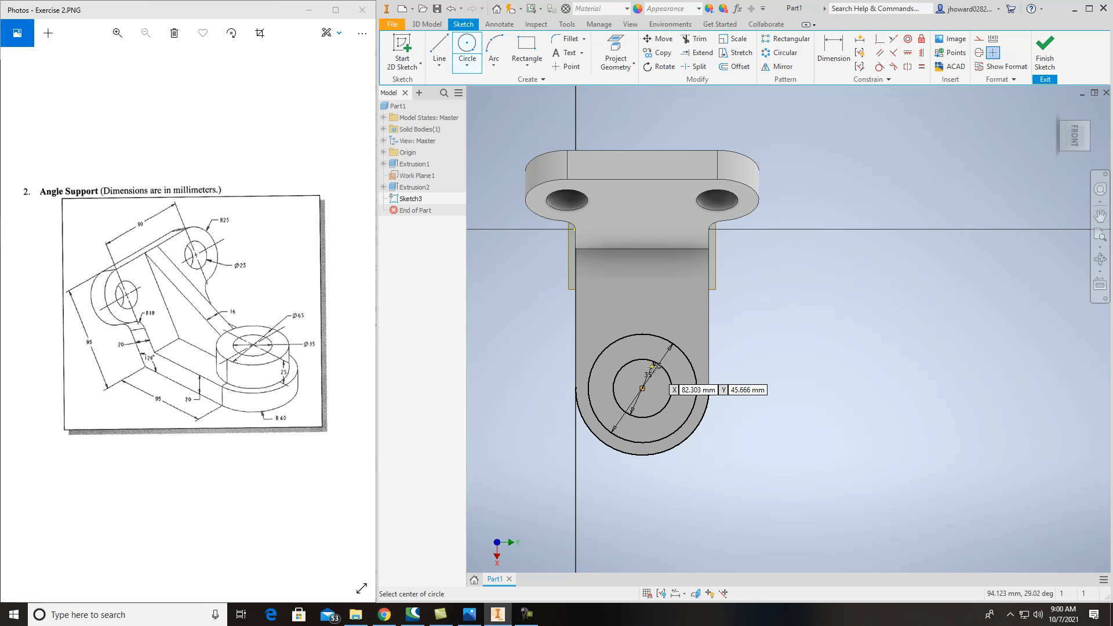
Finish the sketch and extrude the ring between the two circles 25 mm upward from the base.
click(1045, 51)
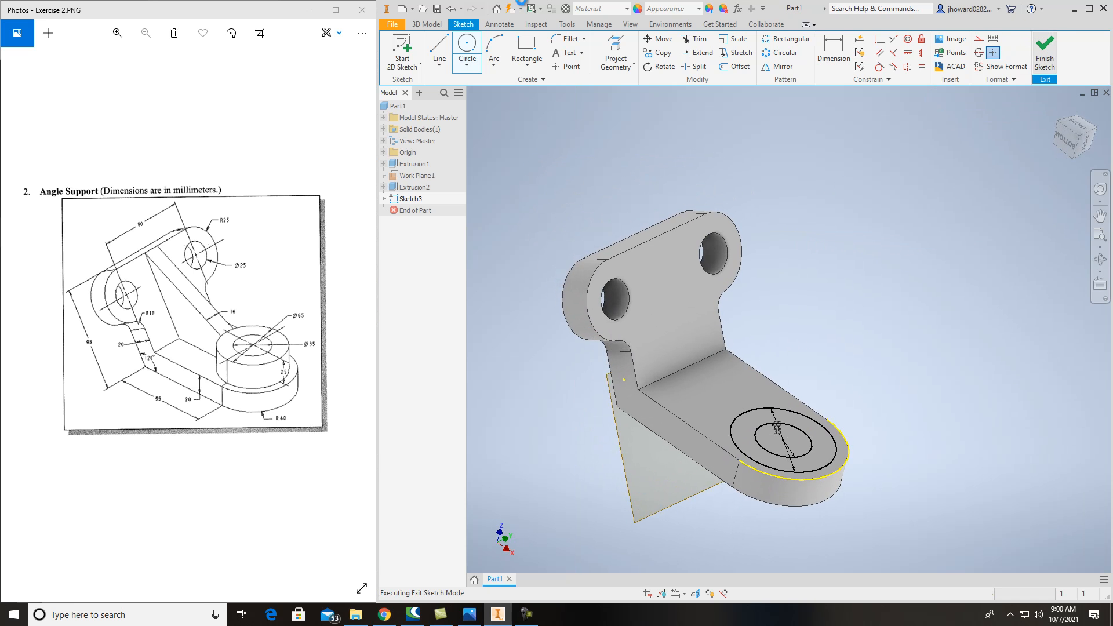
click(807, 425)
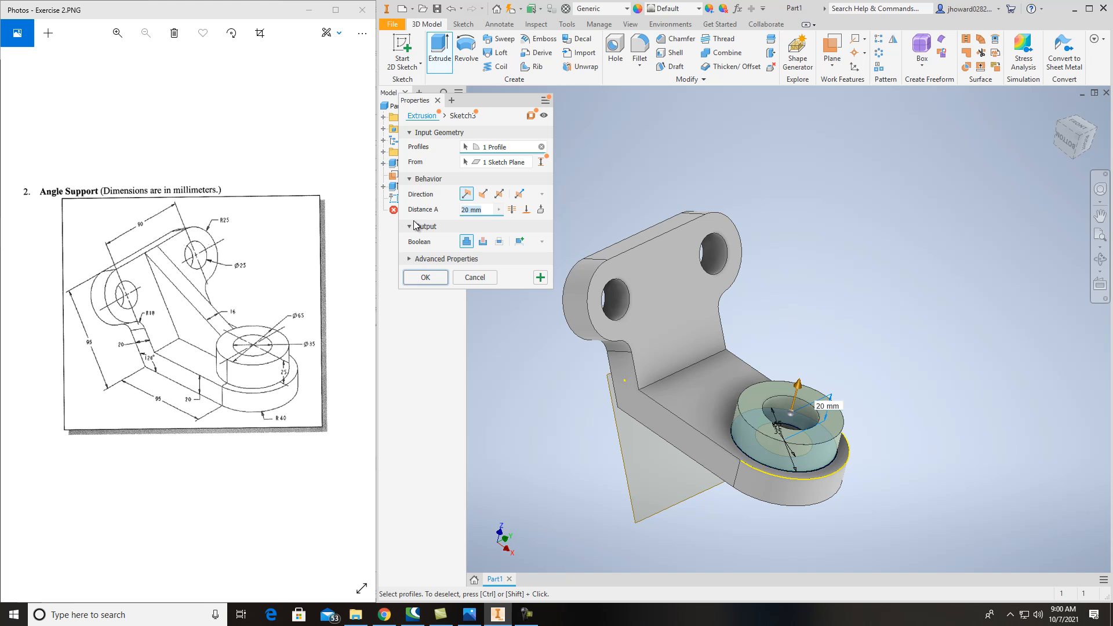
key(Return)
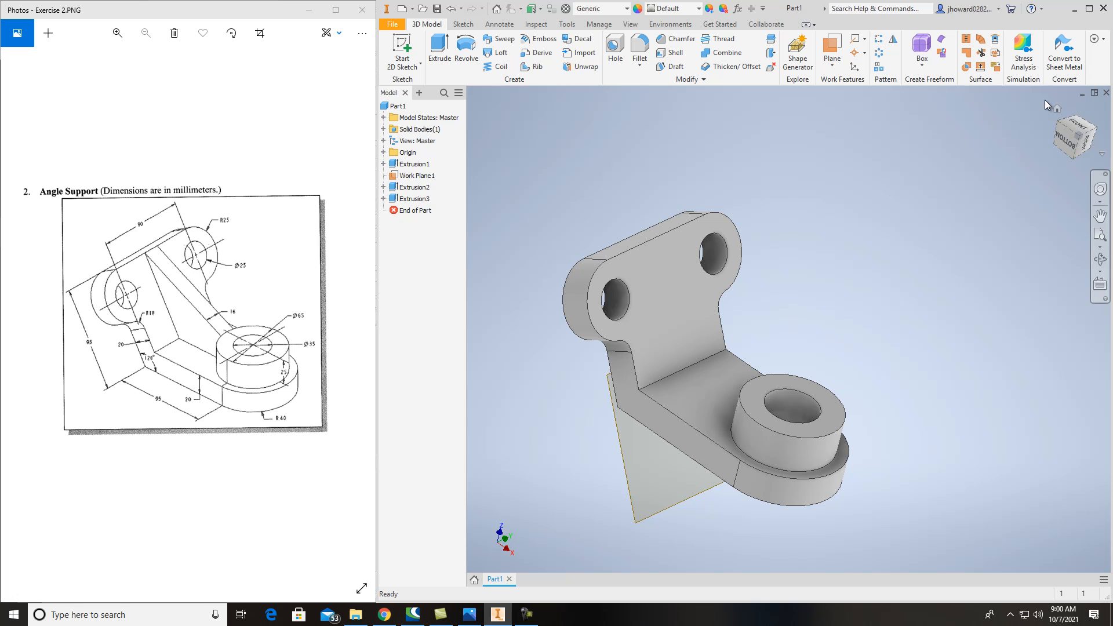
Start a new sketch on the bent side face shared by the base and the upright plate.
click(1073, 146)
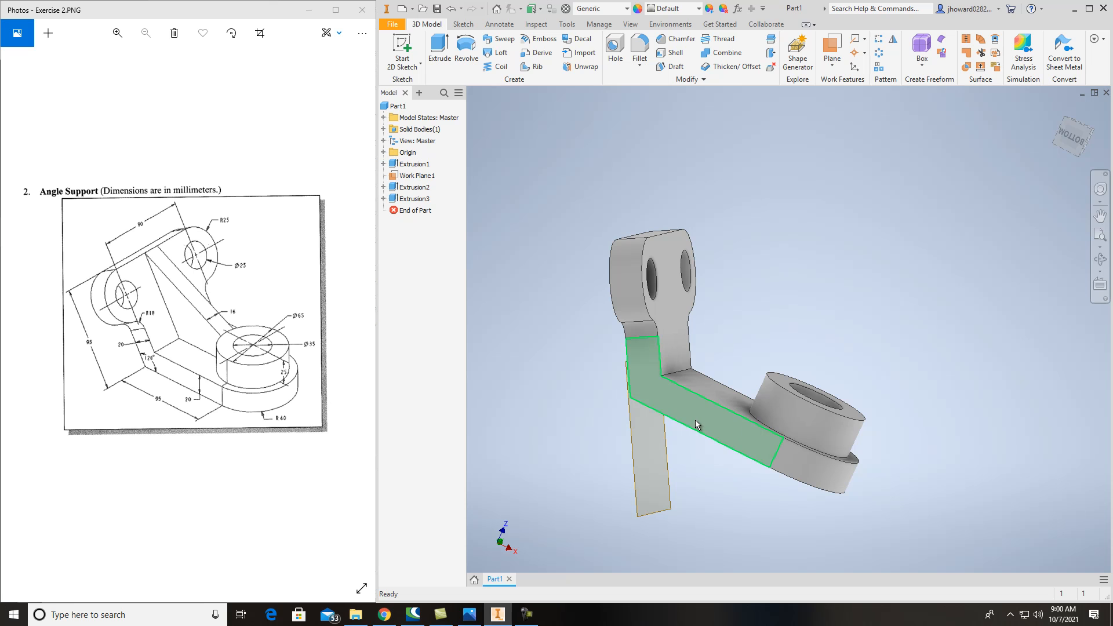
click(695, 420)
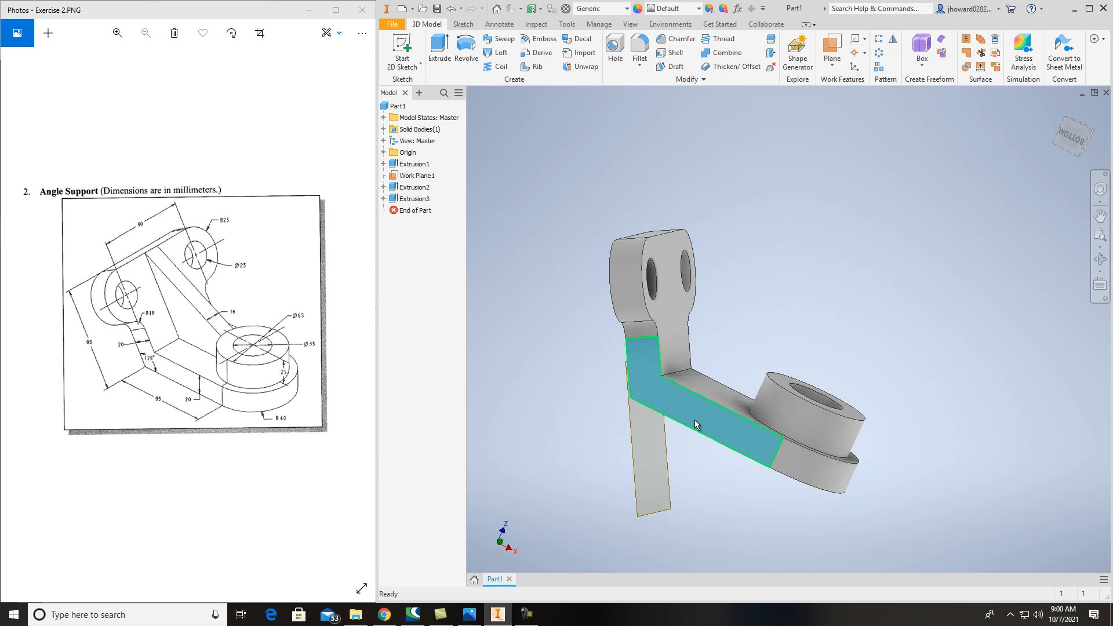
right_click(695, 420)
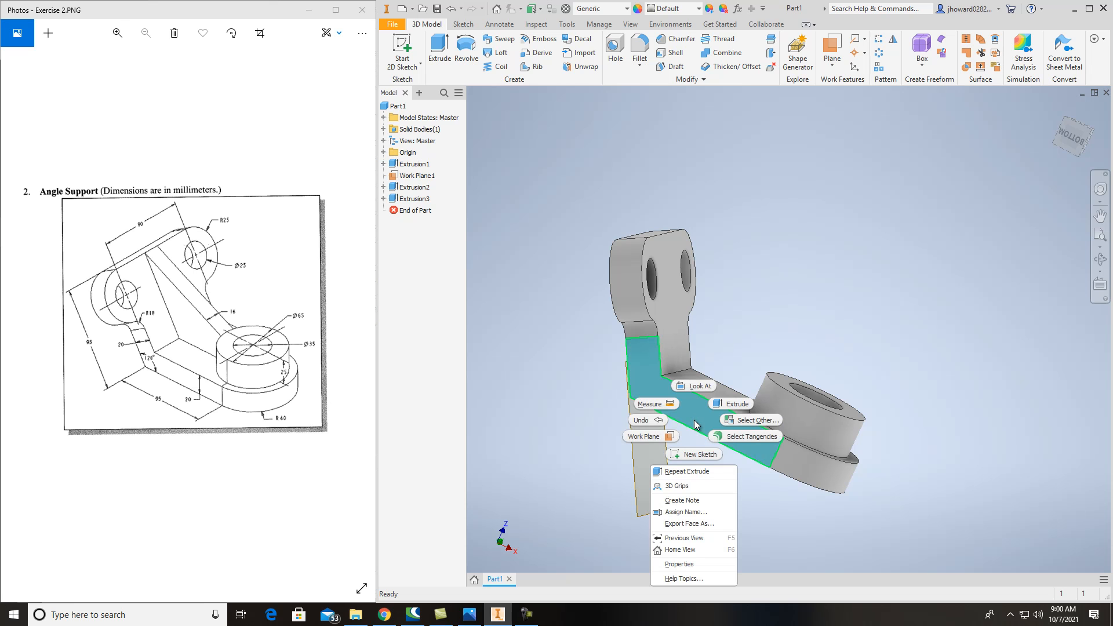
click(697, 455)
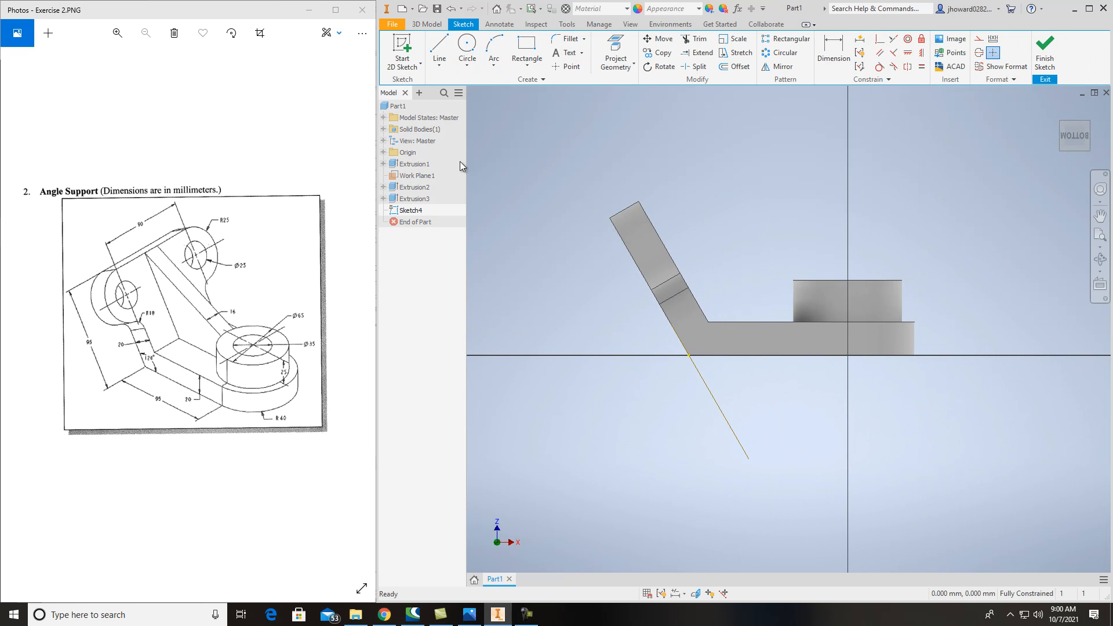
Draw the rib's lines from the inner bend corner along the plate to its upper inner corner, and down to the boss's near upper corner.
scroll(792, 339, up, 4)
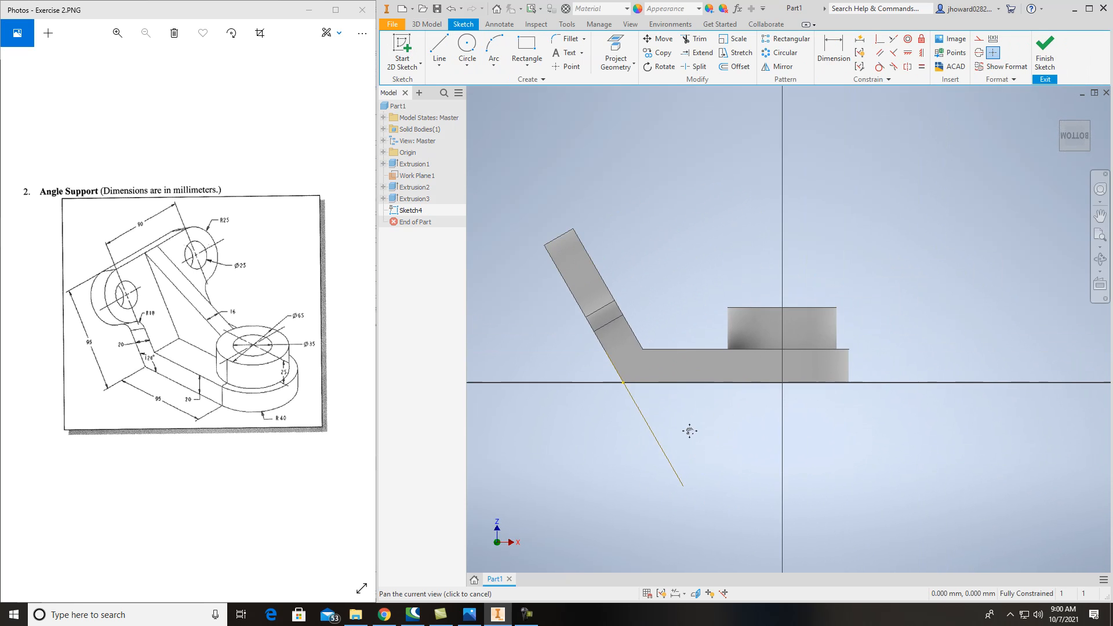
click(439, 48)
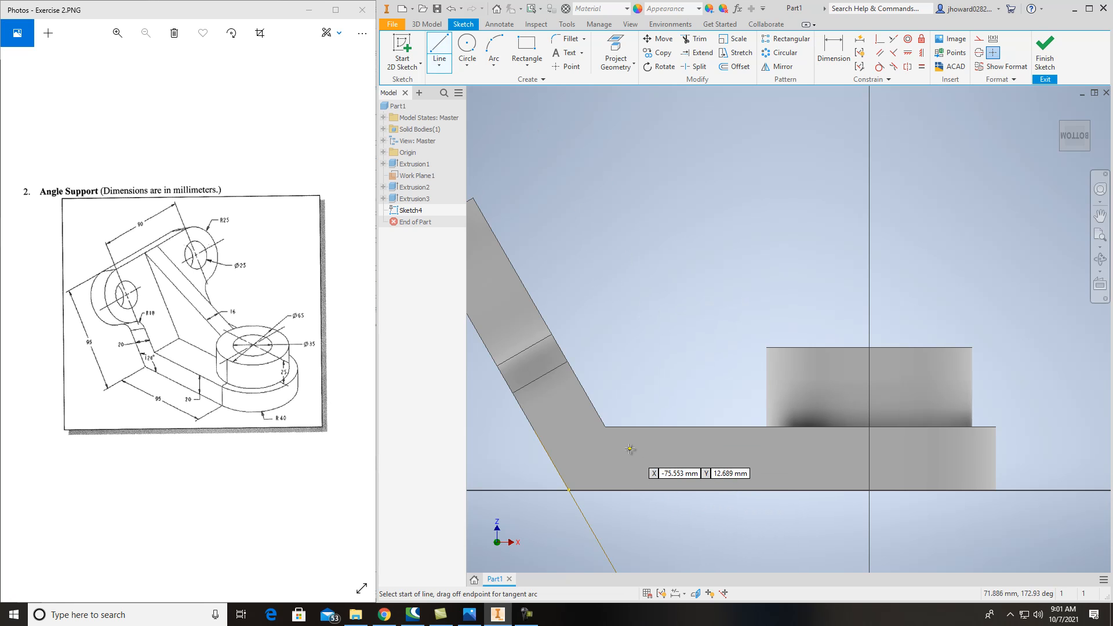
click(606, 427)
middle_drag(622, 419, 722, 439)
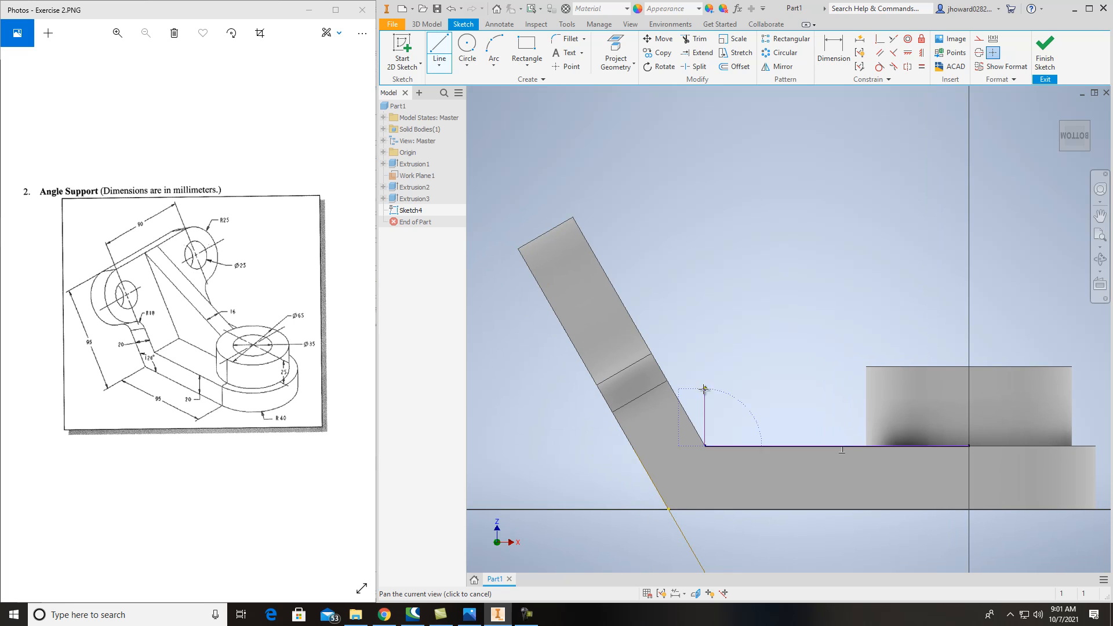
click(572, 218)
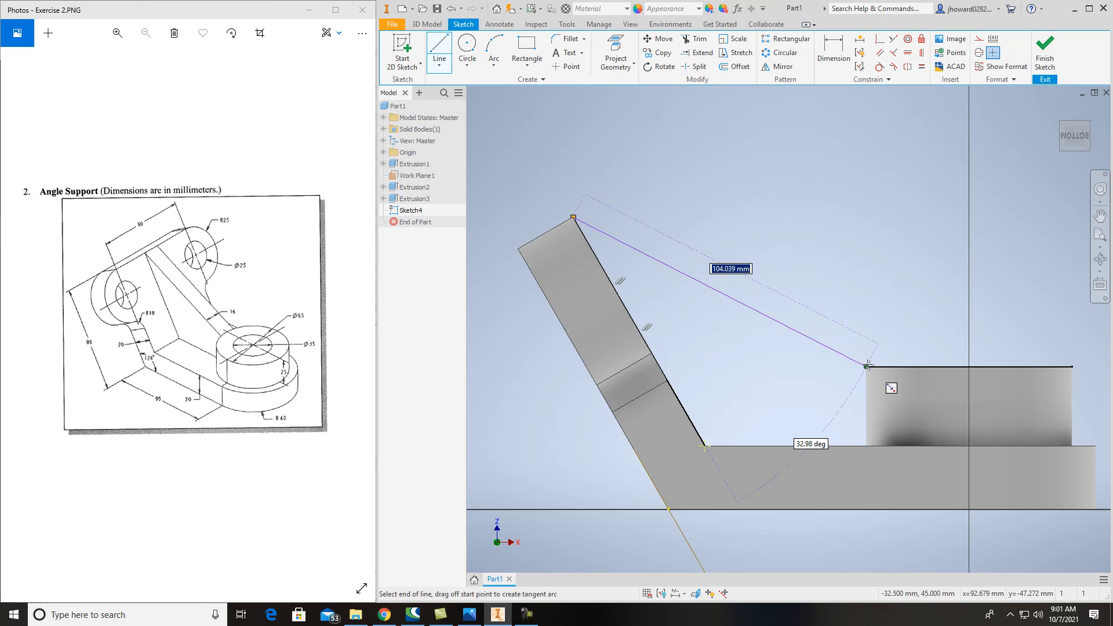
scroll(867, 365, up, 3)
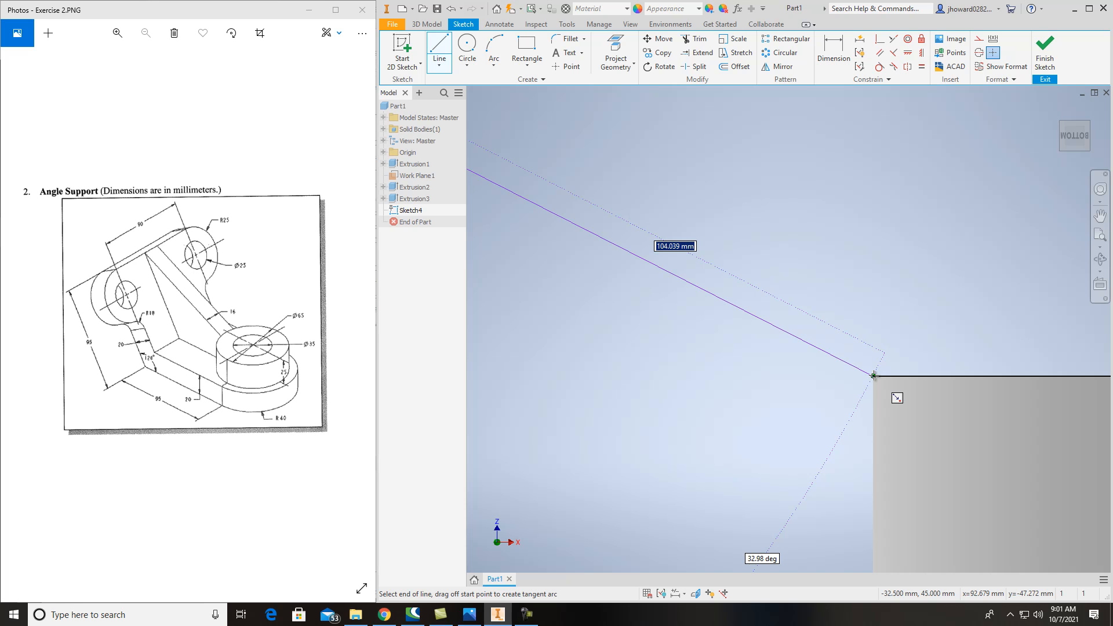
click(874, 377)
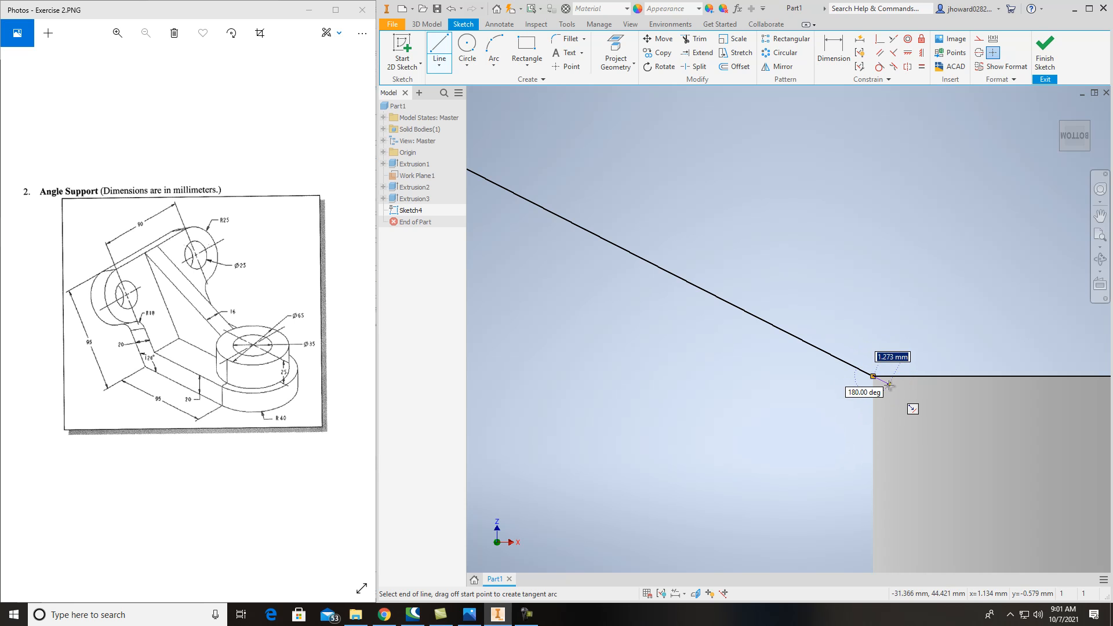
Continue the rib profile with a 25 mm vertical line down the boss's side to the base's upper edge, and finish the sketch.
middle_drag(875, 486, 857, 346)
scroll(858, 346, down, 3)
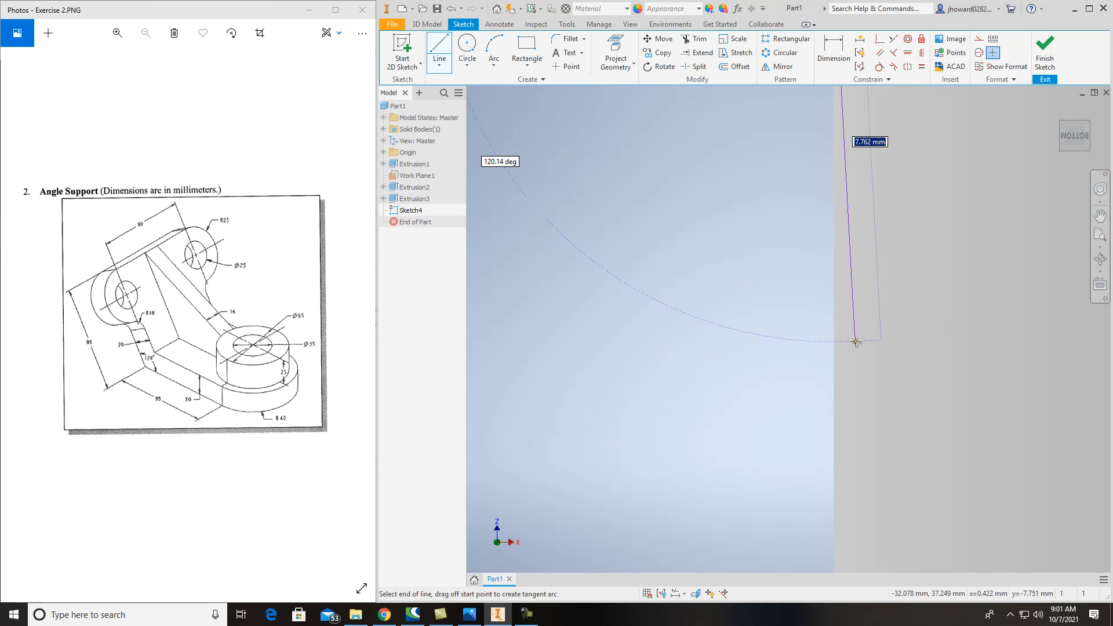
scroll(857, 341, up, 4)
double_click(855, 524)
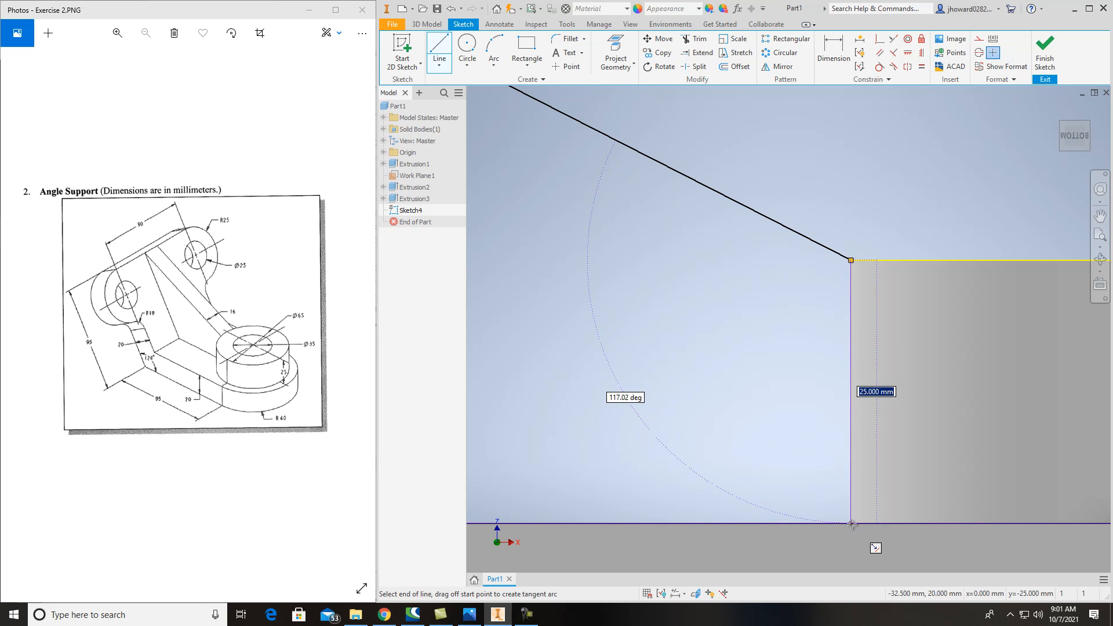
scroll(853, 525, up, 4)
click(665, 524)
click(1047, 53)
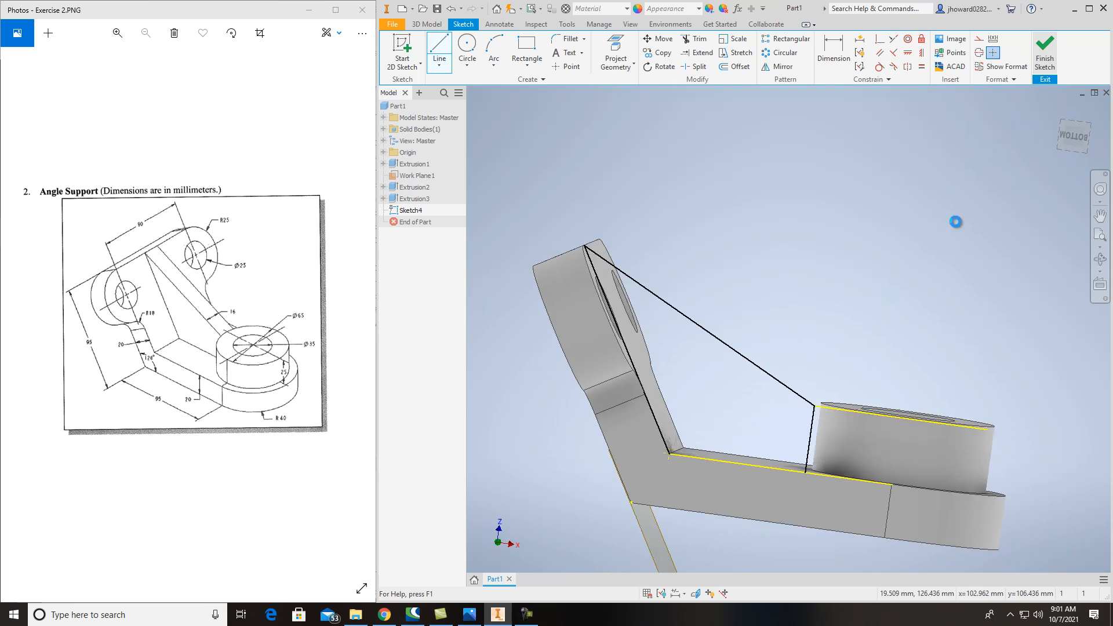
Undo the rib sketch made on the side face of the base and upright plate.
drag(1083, 133, 984, 186)
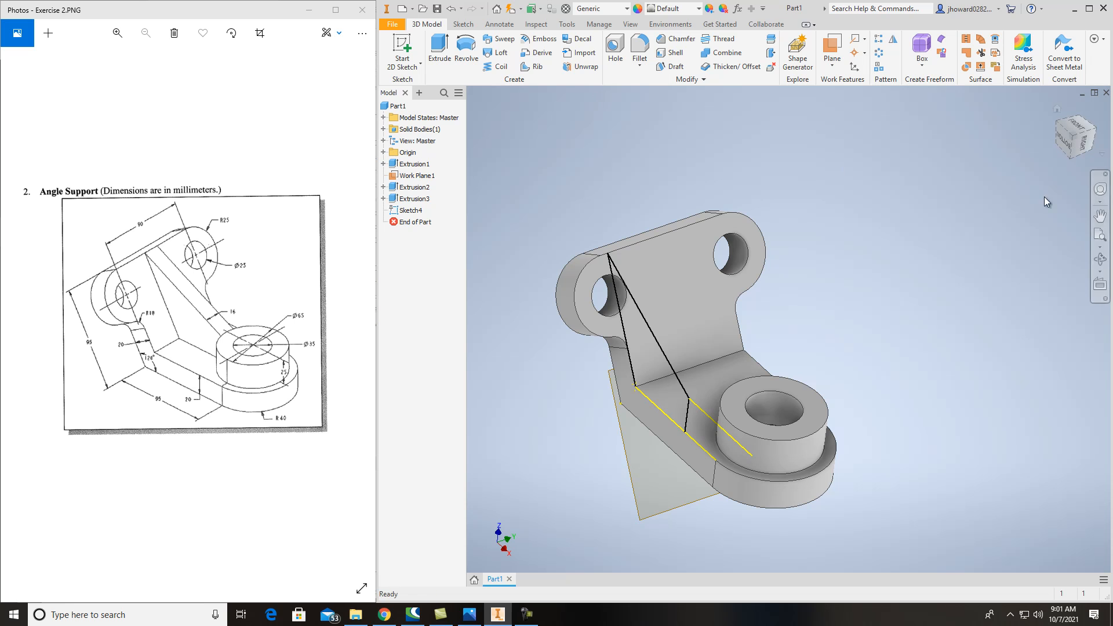
click(456, 11)
click(456, 11)
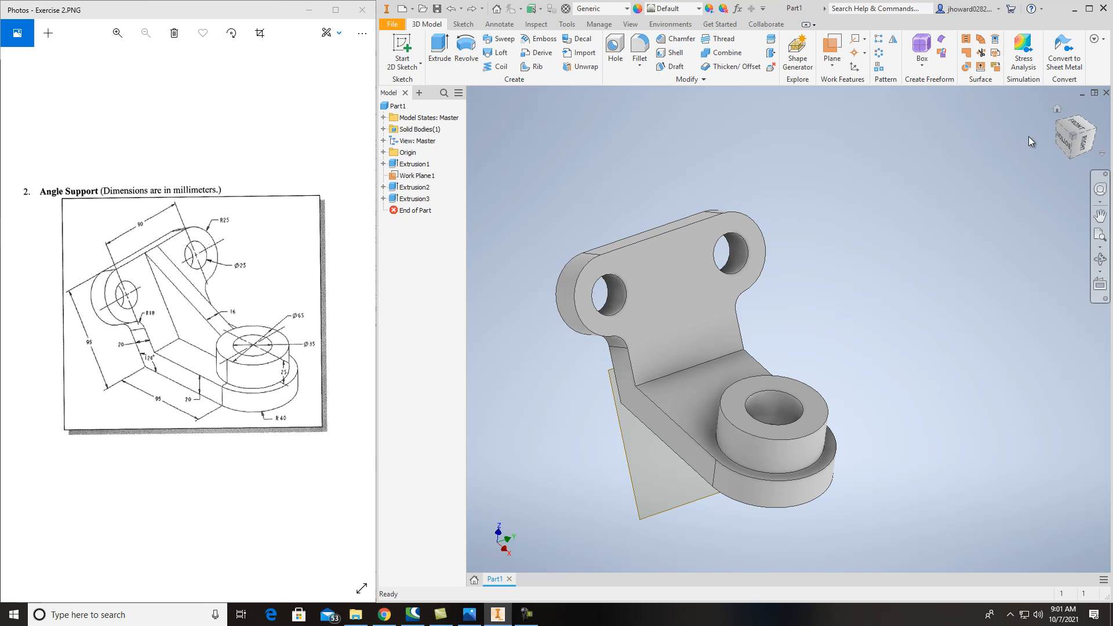
Create a work plane midway between the two opposite side faces of the base.
click(833, 63)
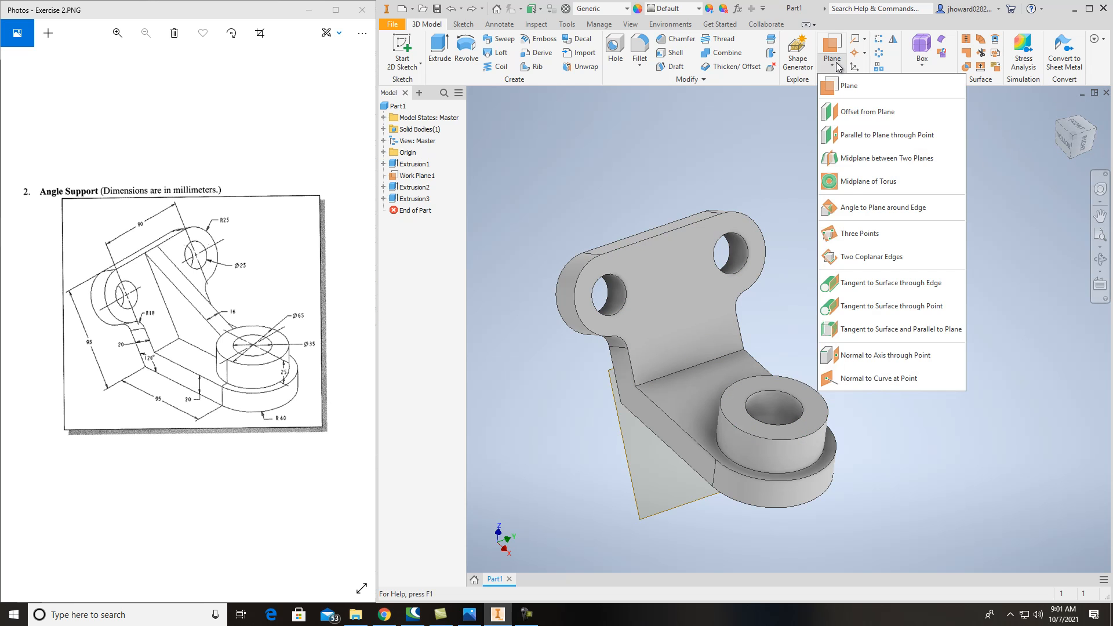
click(856, 87)
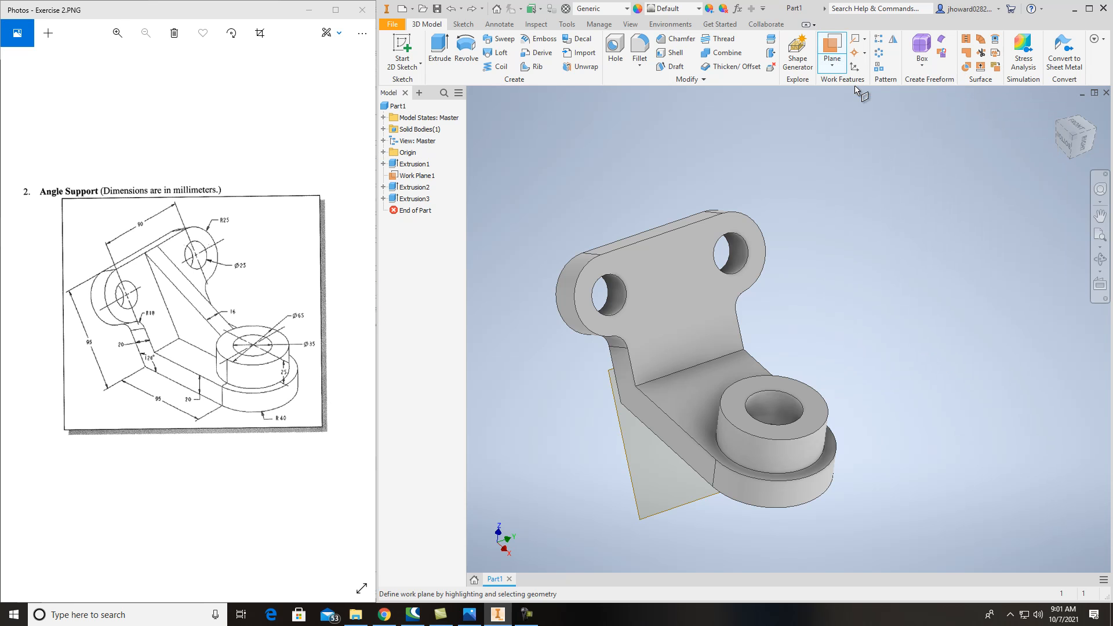
click(834, 63)
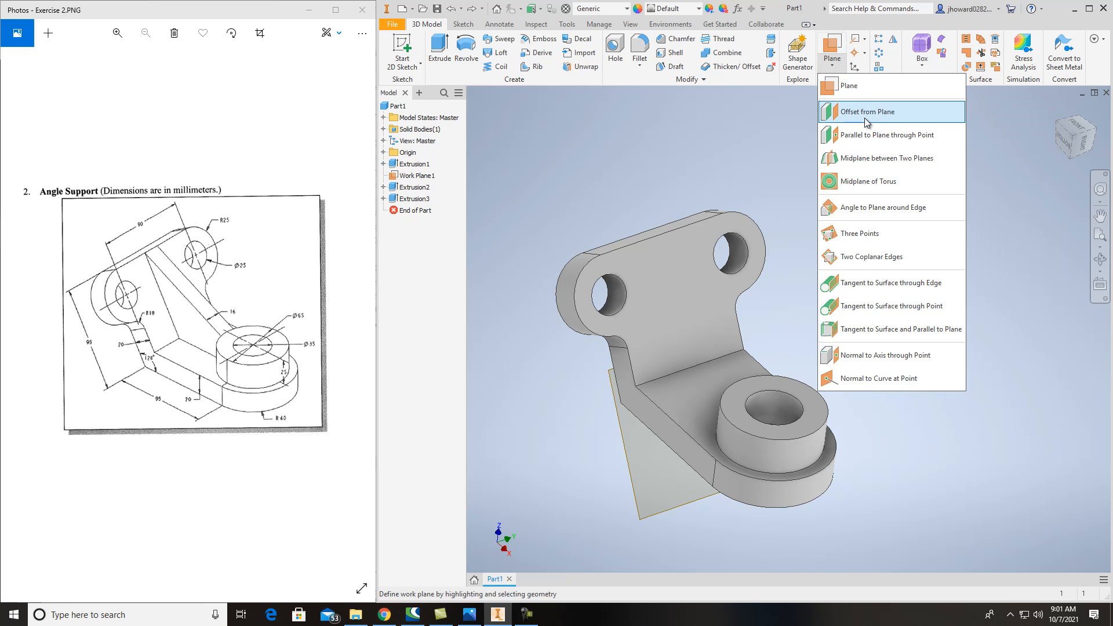
click(878, 158)
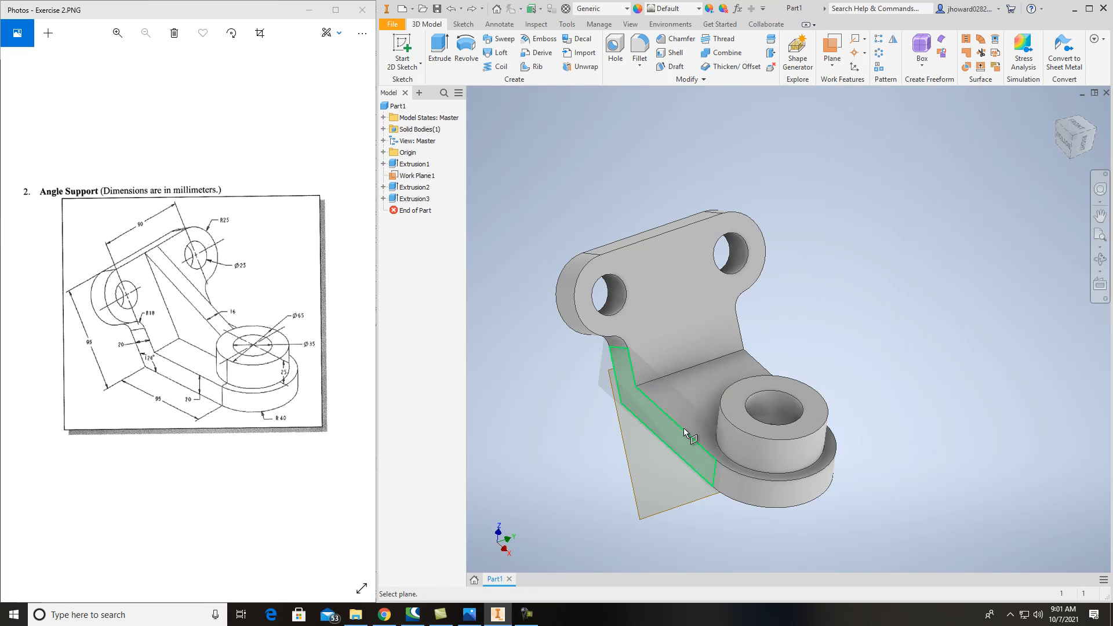
click(672, 442)
drag(1083, 140, 968, 172)
click(780, 406)
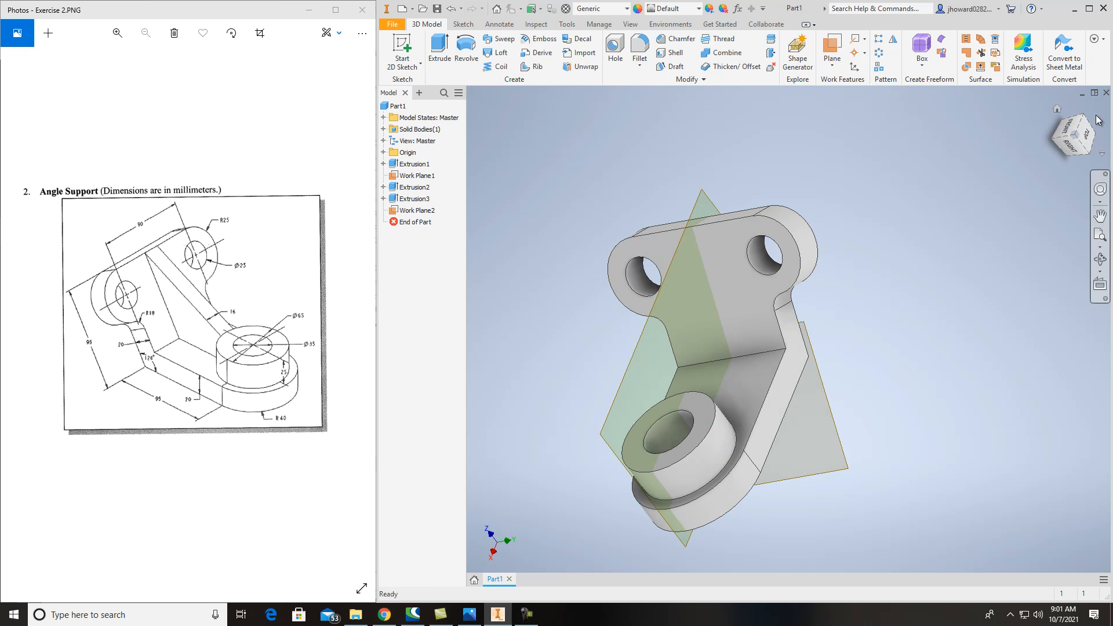
Start a 2D sketch on the new midplane and slice the model graphics at the sketch plane.
click(1069, 149)
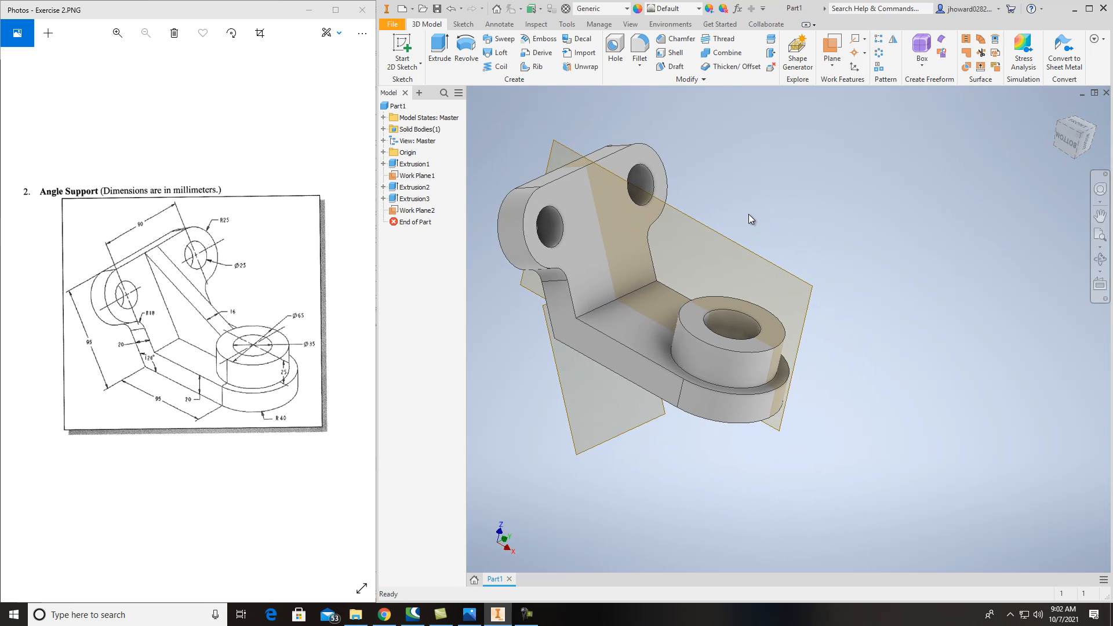
scroll(740, 197, up, 2)
click(408, 66)
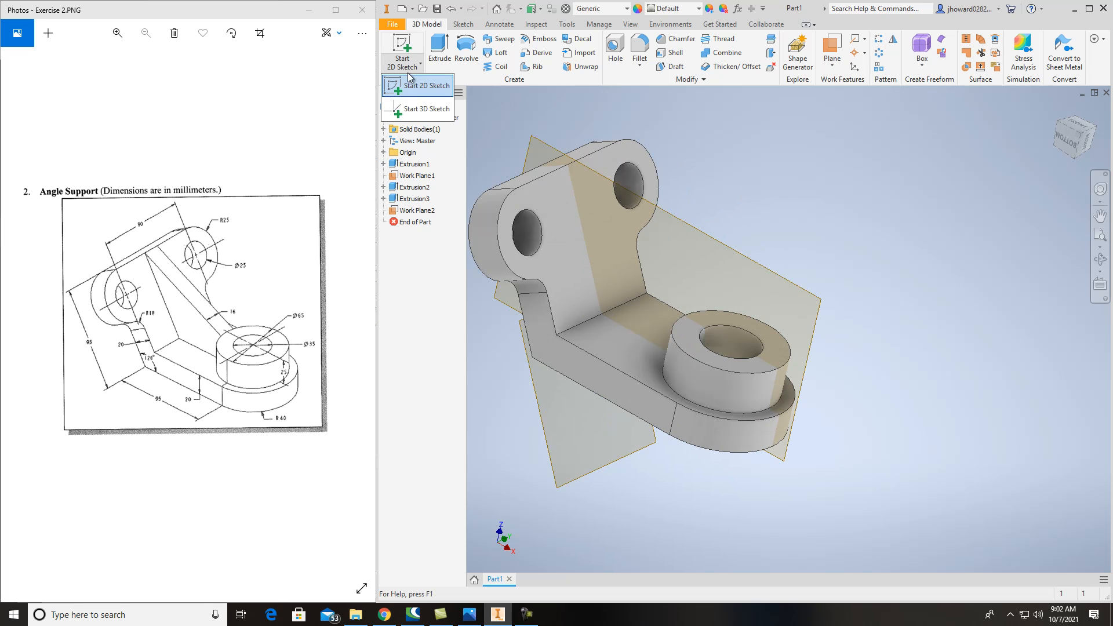
click(412, 81)
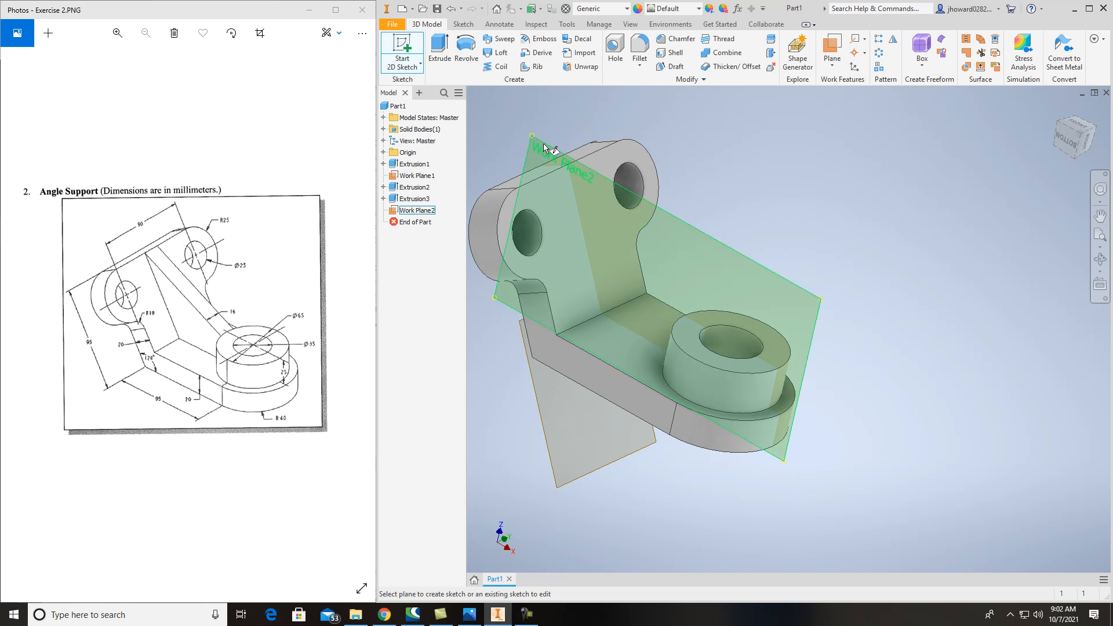
click(545, 148)
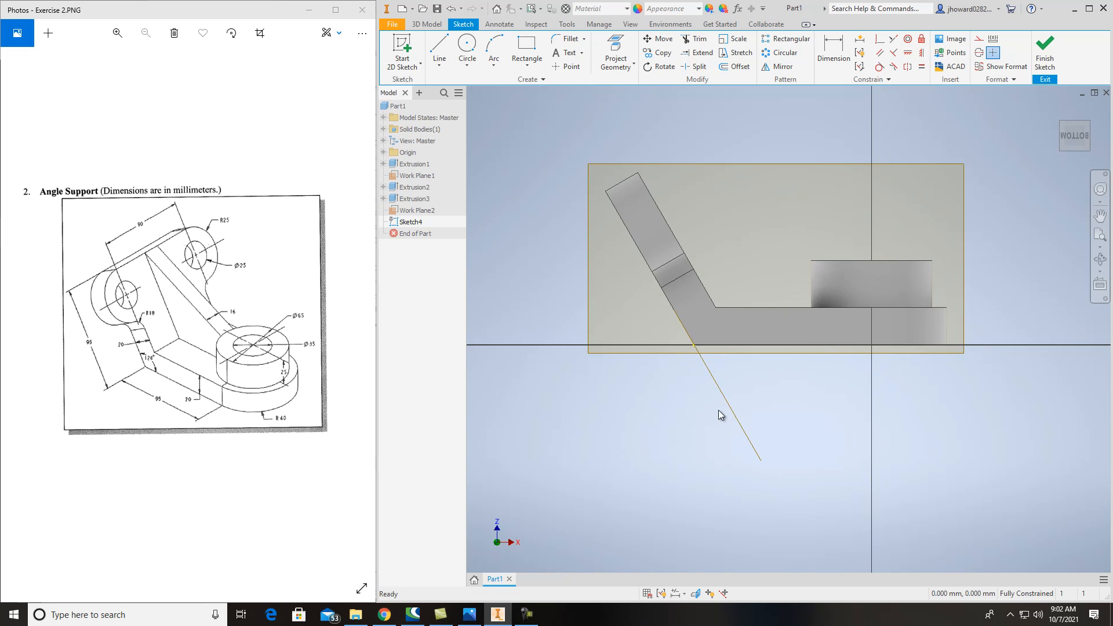
key(F7)
middle_drag(812, 392, 719, 451)
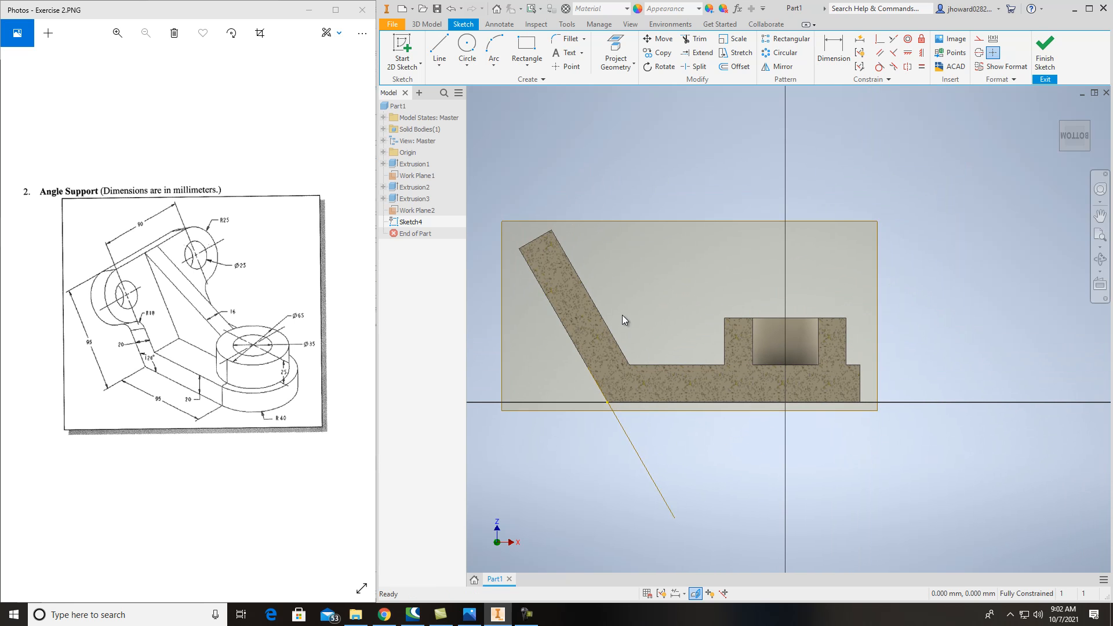
Draw lines from the upright plate's upper inner corner to the bend, along the base to the boss, and 25 mm up its side.
scroll(622, 315, up, 3)
middle_drag(623, 311, 694, 307)
click(451, 62)
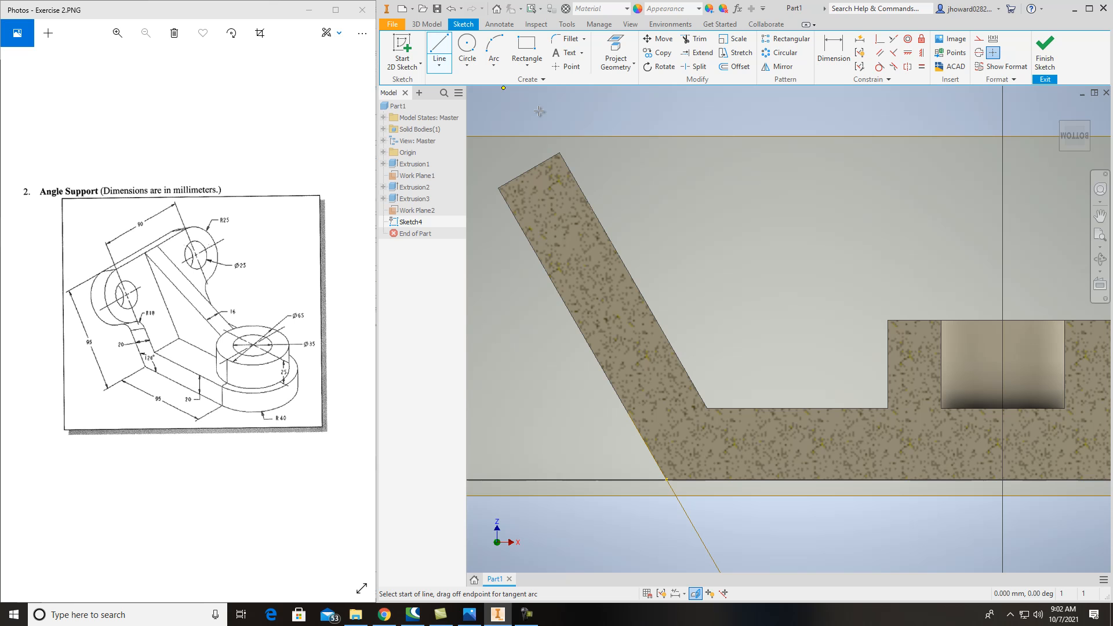
click(560, 154)
click(708, 409)
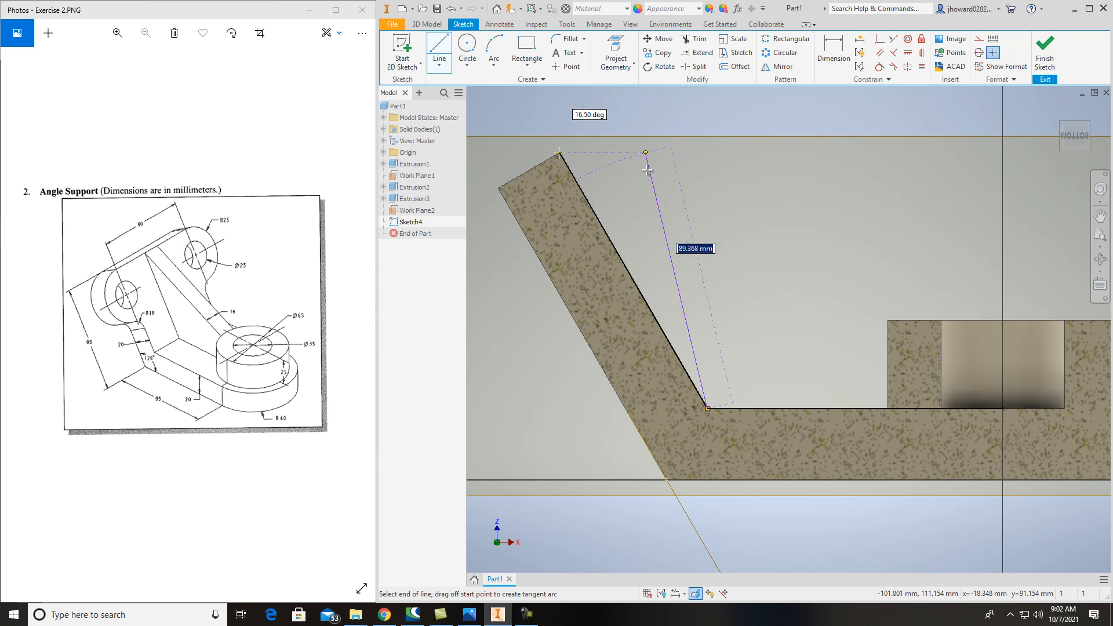
click(889, 408)
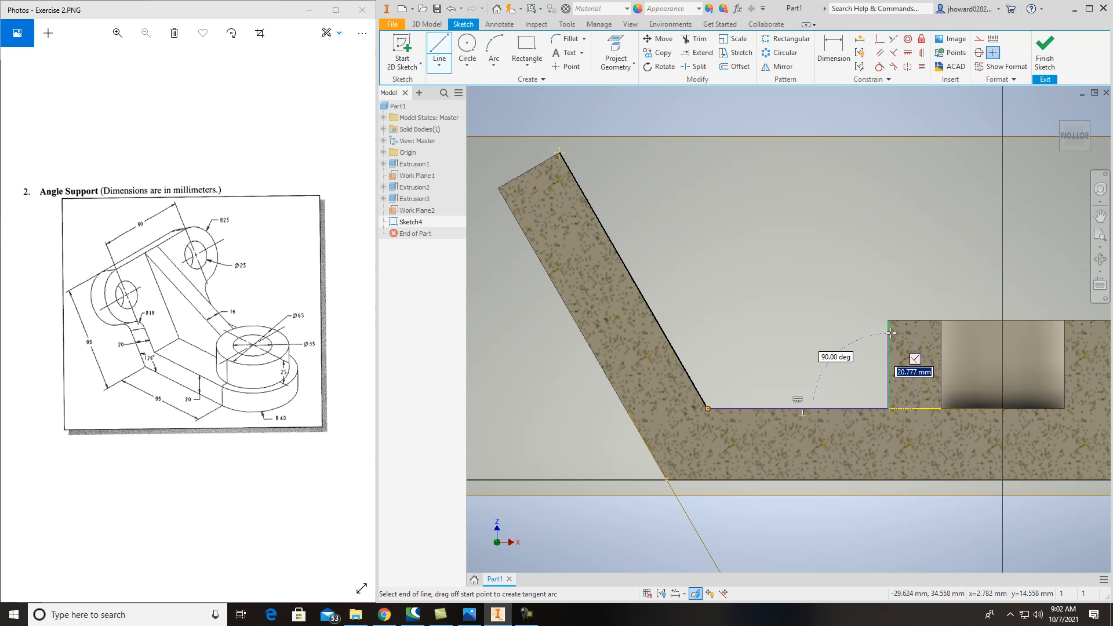
scroll(889, 321, down, 3)
scroll(889, 321, up, 8)
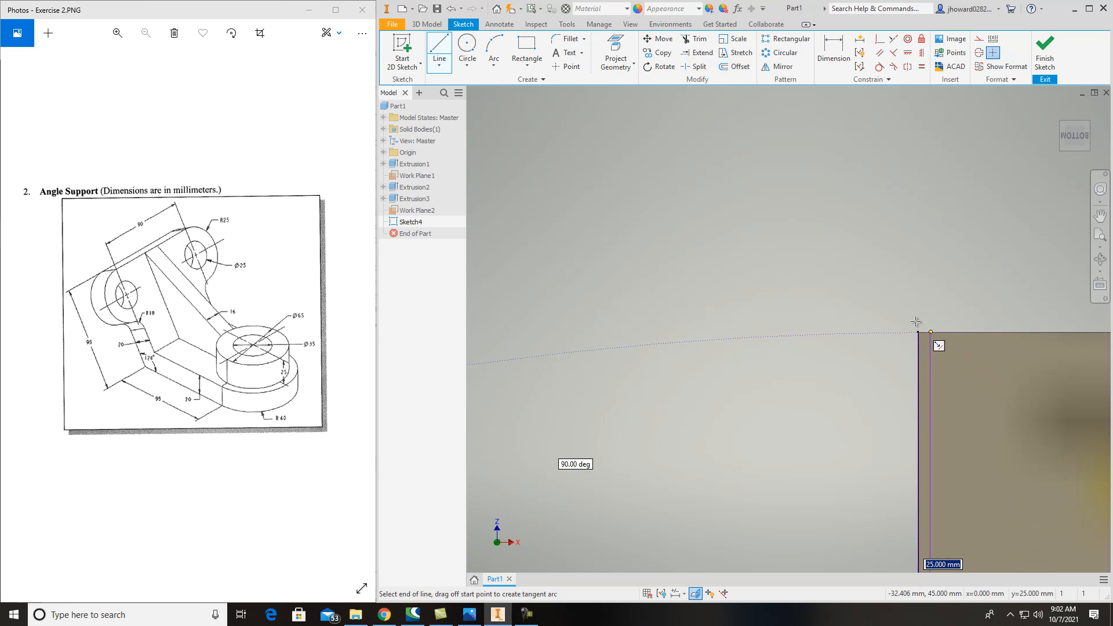
click(917, 332)
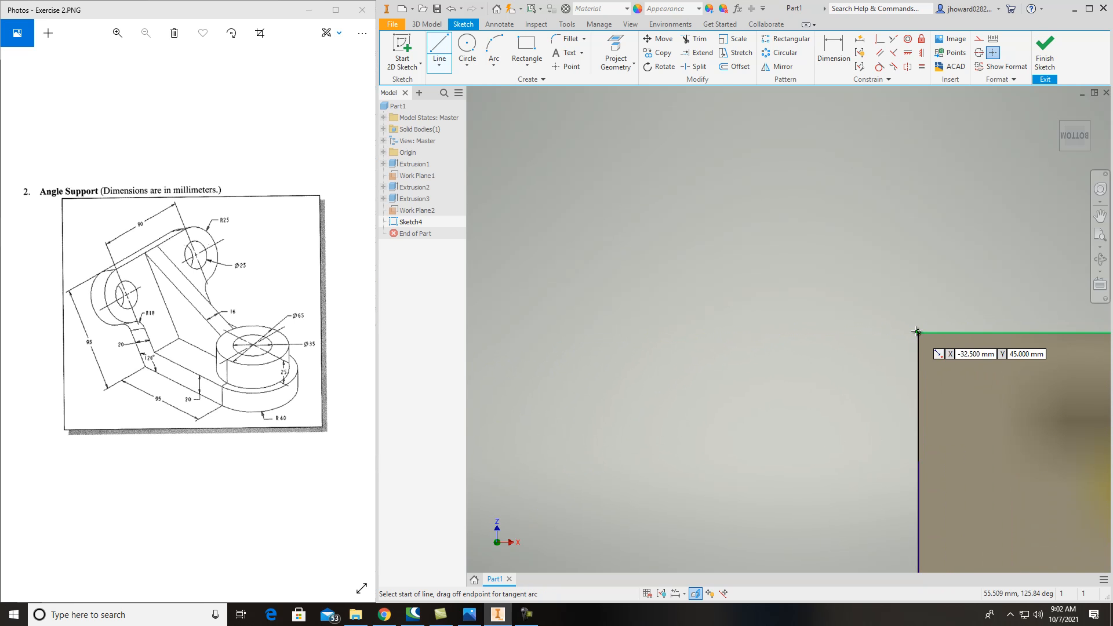
Close the rib profile with a sloped line from the plate's upper inner corner to the boss's upper corner, and finish the sketch.
scroll(917, 332, down, 3)
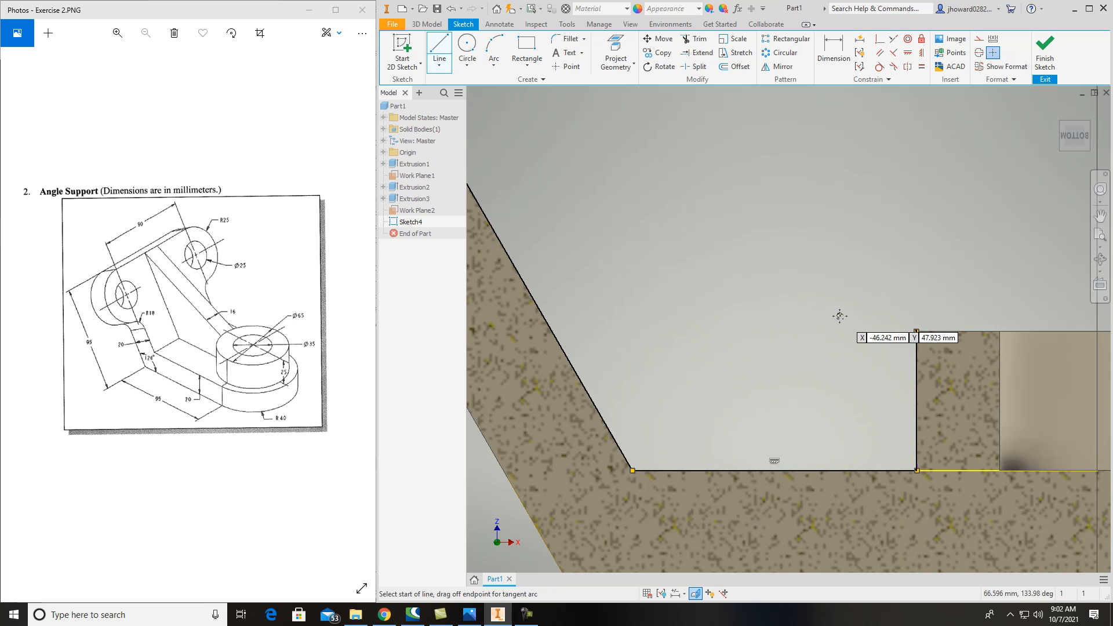
middle_drag(840, 317, 941, 392)
click(503, 145)
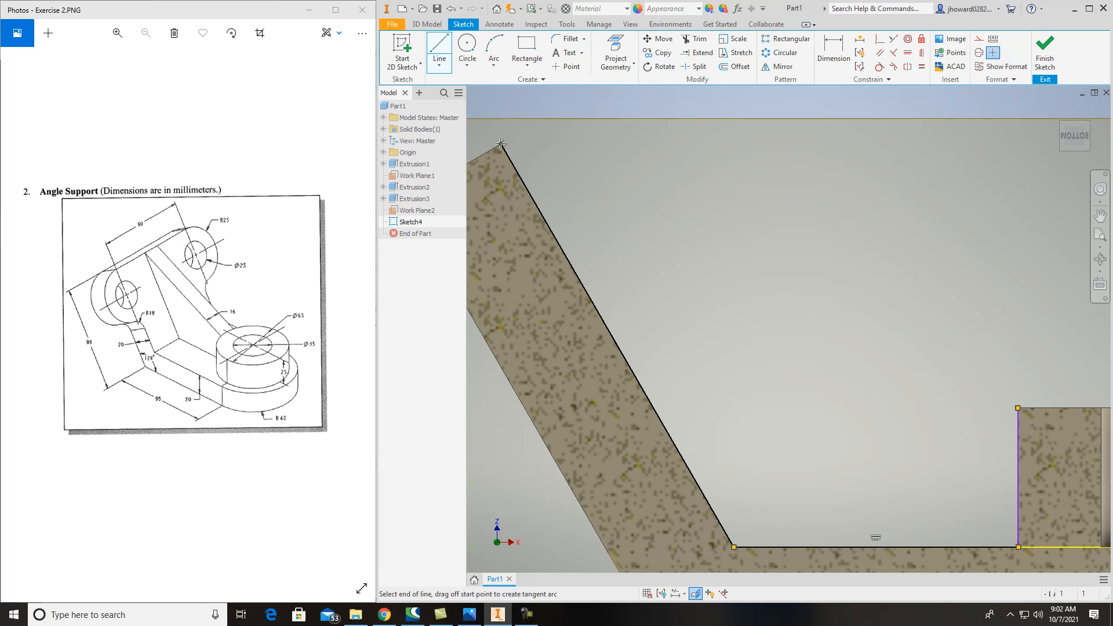
click(1018, 407)
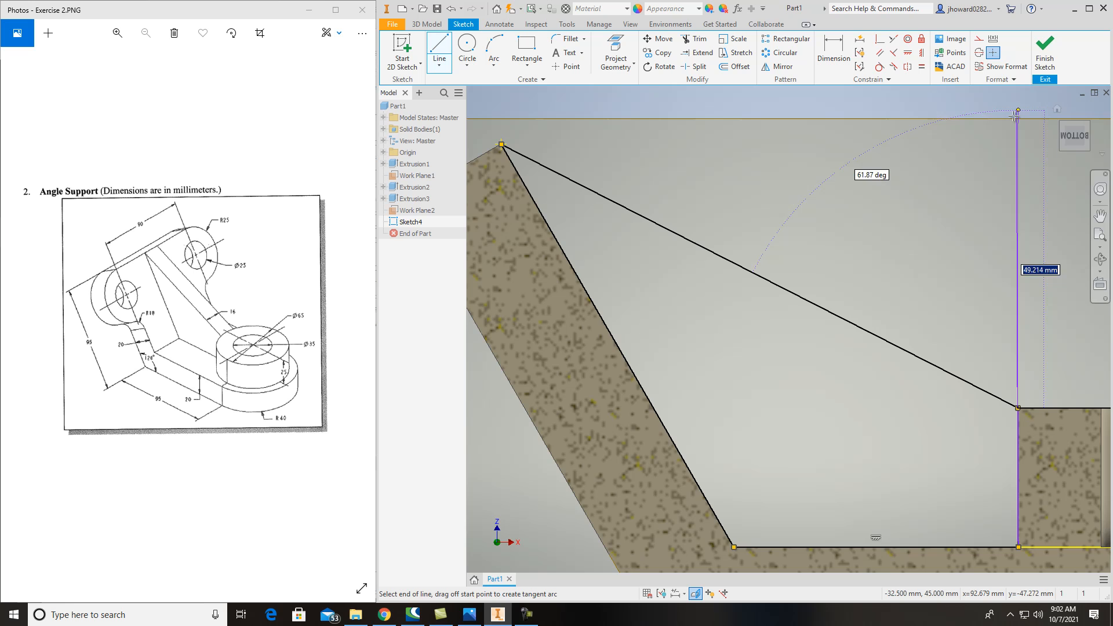
click(1045, 55)
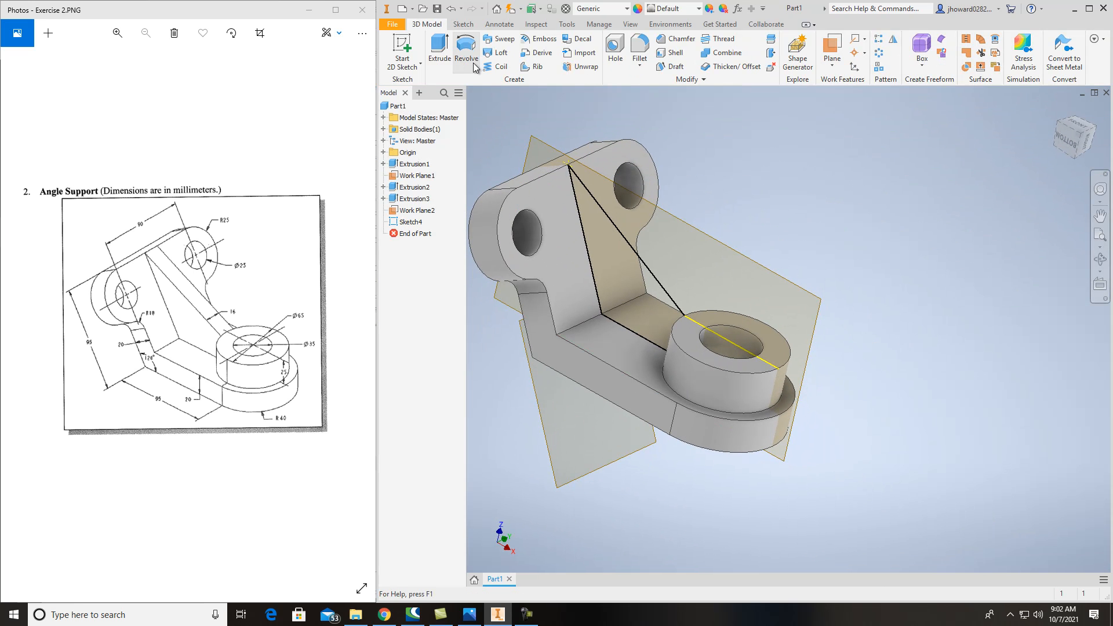
Extrude the rib profile symmetrically about the midplane to a total thickness of 16 mm, joined to the part.
click(440, 49)
click(624, 255)
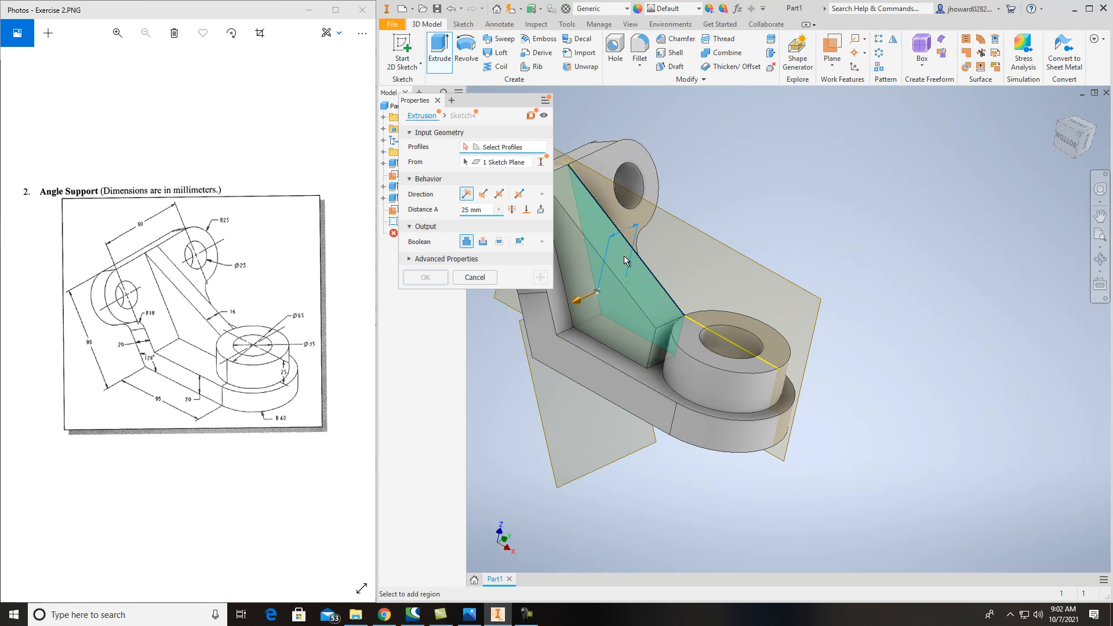
click(500, 195)
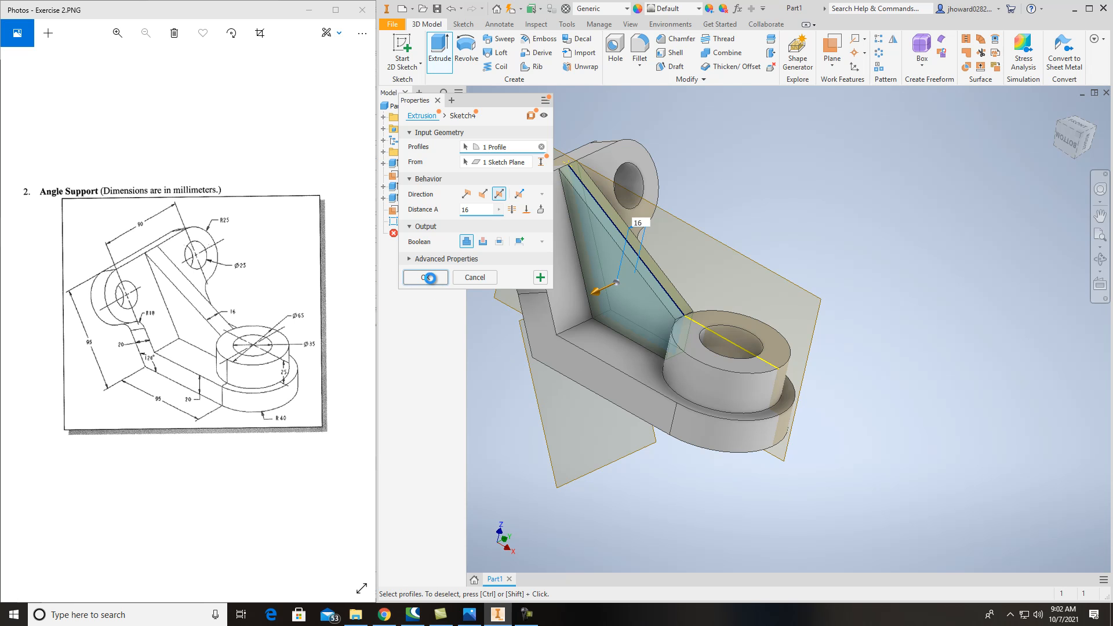
Examine the junction where the rib's upper end meets the curved side of the boss.
scroll(677, 319, up, 5)
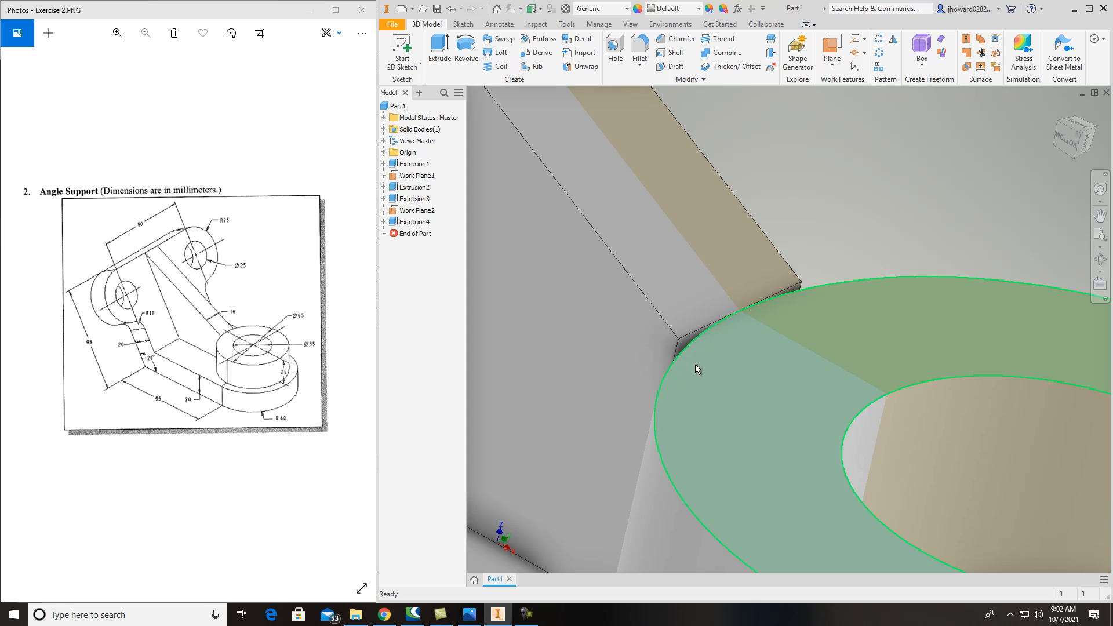
scroll(729, 377, down, 5)
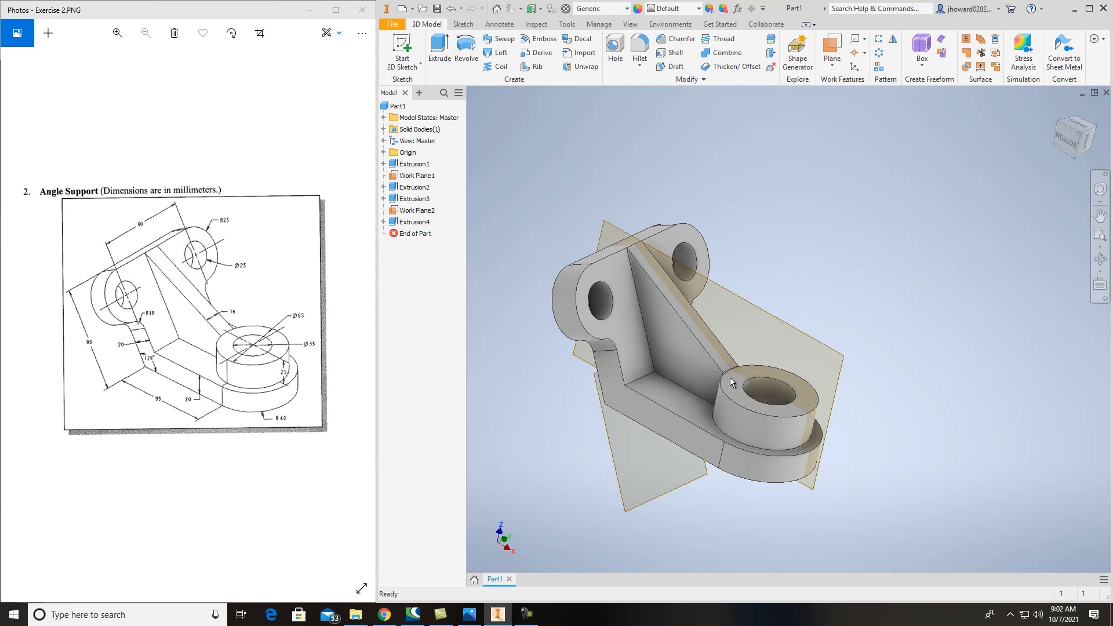
scroll(720, 363, up, 5)
drag(1070, 146, 1078, 124)
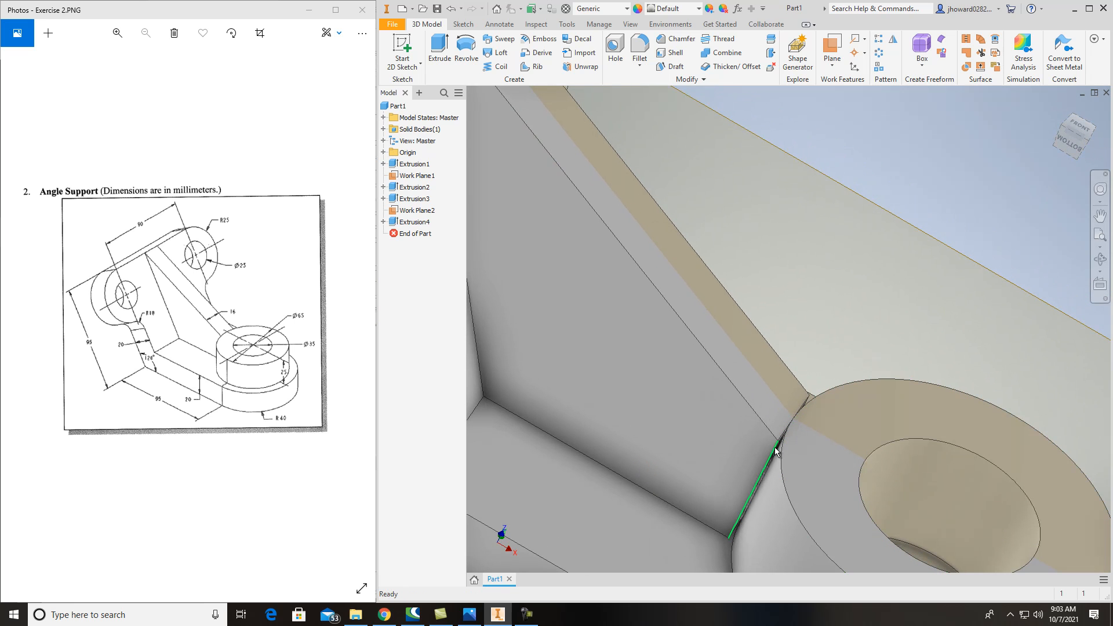
scroll(892, 362, down, 5)
middle_drag(892, 360, 841, 352)
middle_drag(922, 219, 877, 212)
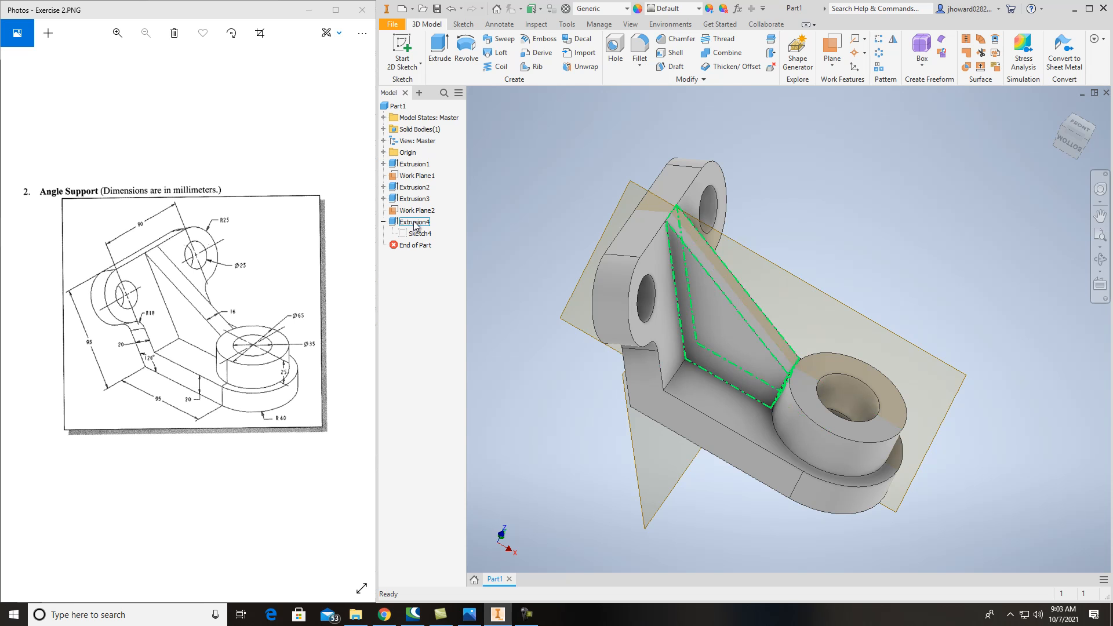
Reopen the rib's sketch and delete the vertical lines along the boss's side.
double_click(423, 235)
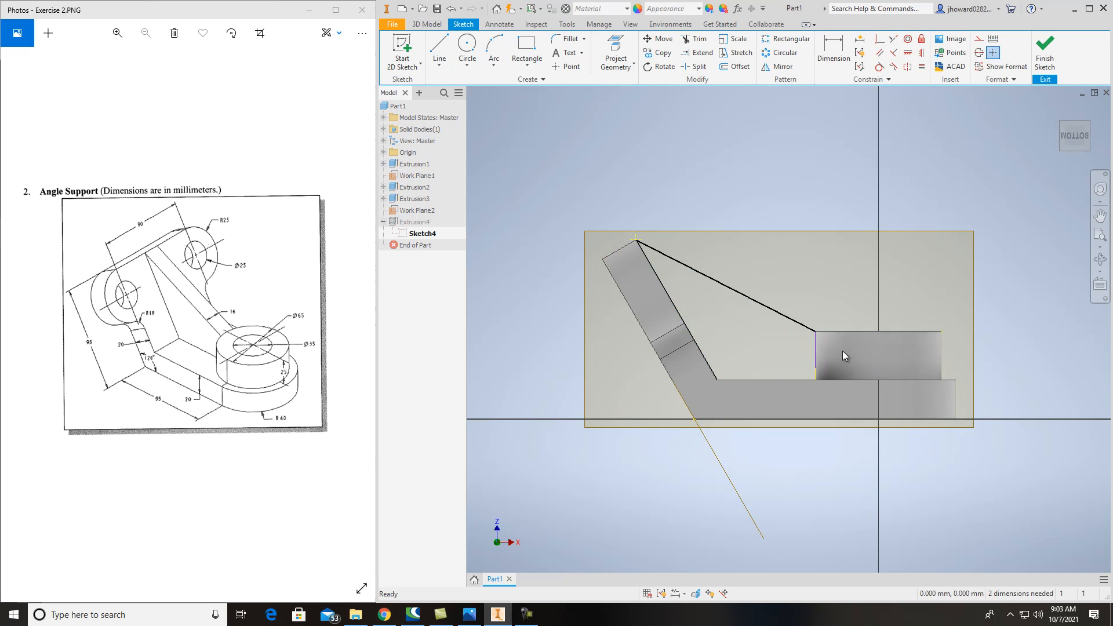
scroll(843, 355, down, 5)
scroll(710, 232, down, 4)
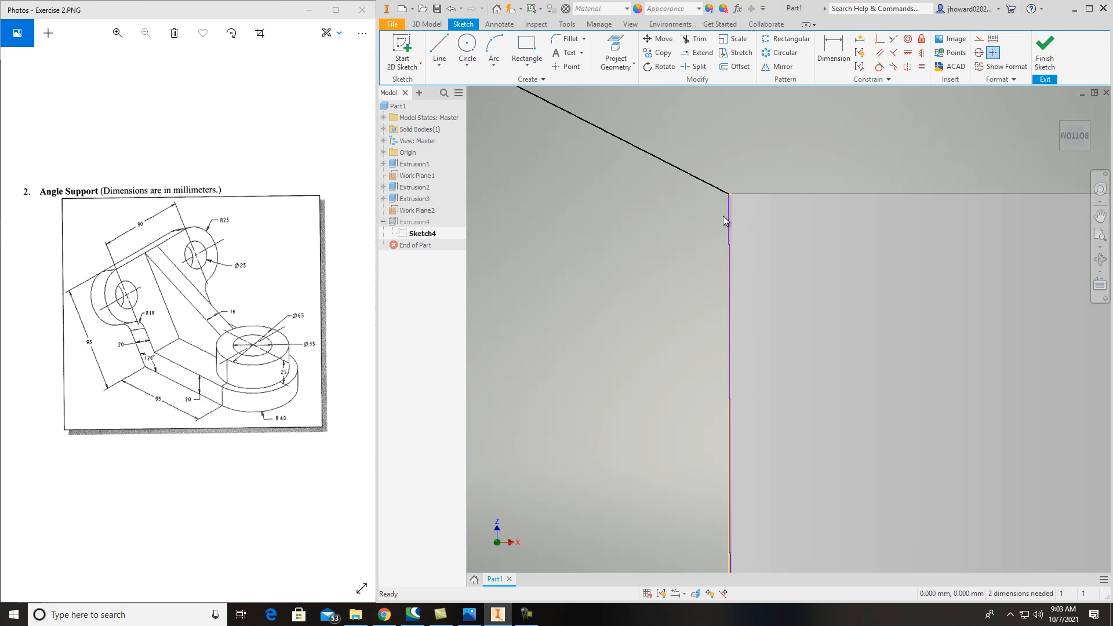
click(727, 235)
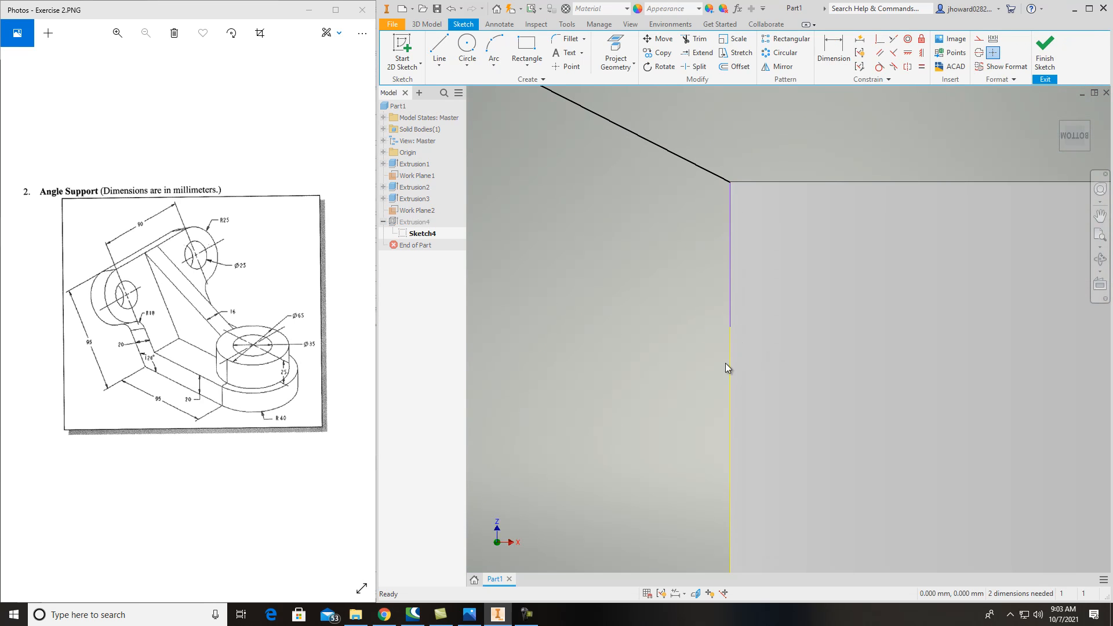
key(Delete)
click(732, 334)
key(Delete)
scroll(744, 193, up, 2)
scroll(744, 194, down, 5)
scroll(716, 180, up, 4)
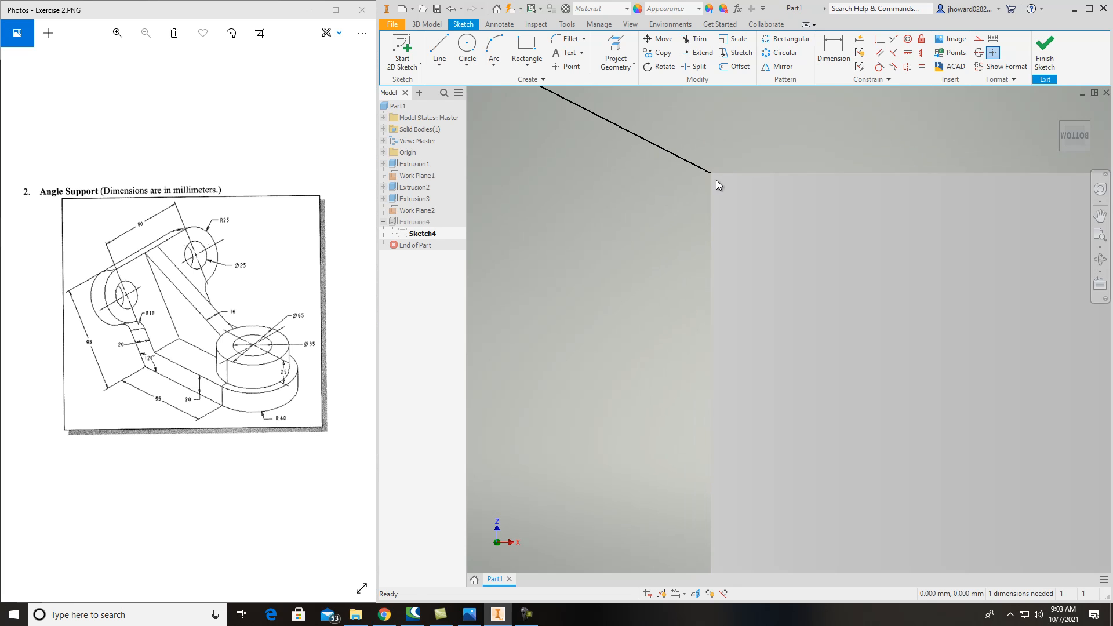
Slice the graphics at the sketch plane and draw a steep slanted line crossing the boss's top edge, just inside its corner.
key(F7)
scroll(828, 340, up, 3)
middle_drag(816, 336, 717, 311)
click(440, 50)
click(802, 175)
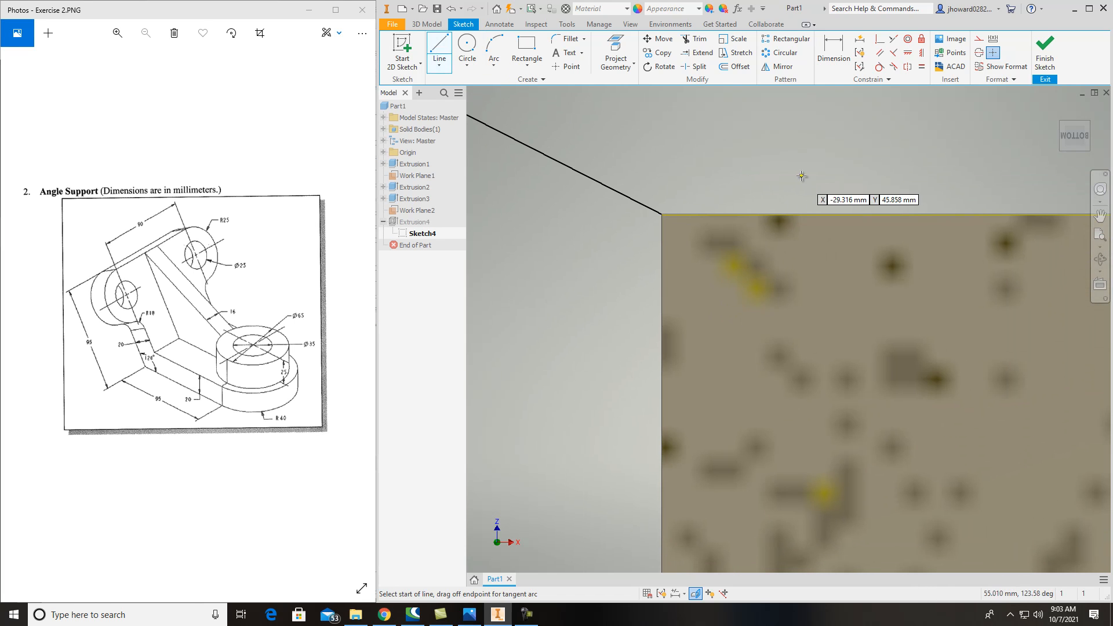
middle_drag(793, 349, 792, 302)
click(767, 360)
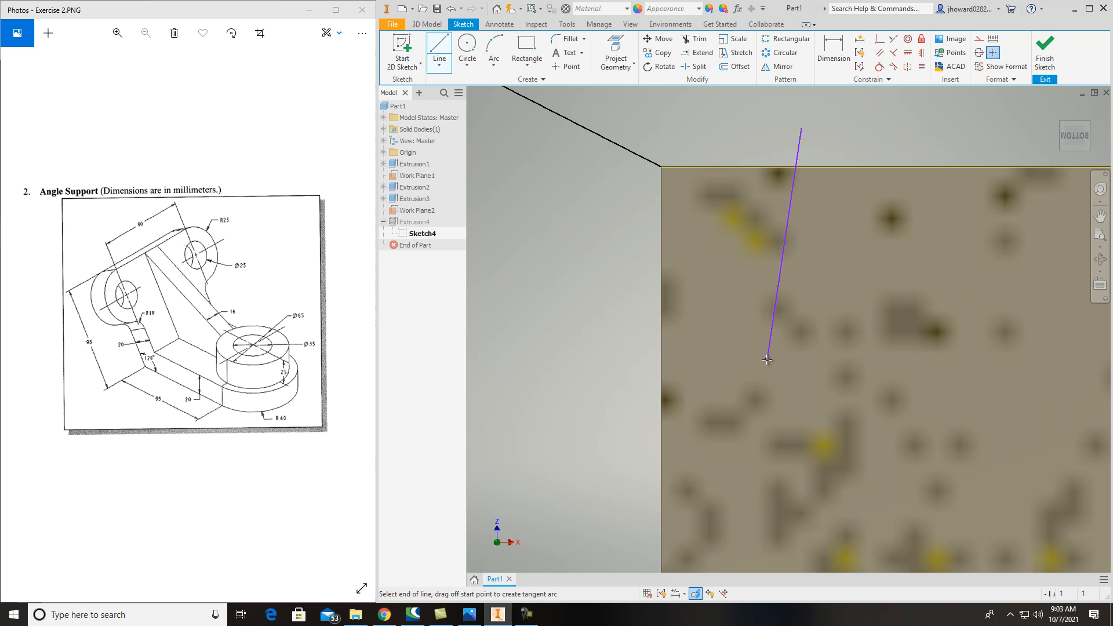
Try to extend the rib's sloped line to the slanted line inside the boss.
click(700, 53)
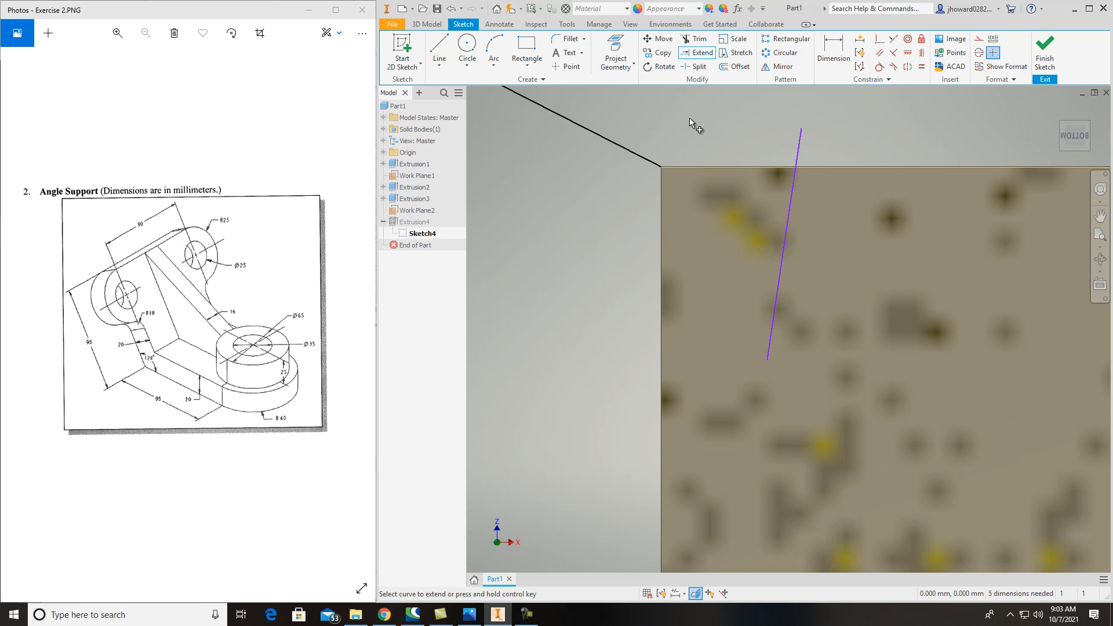
click(647, 159)
click(634, 112)
Draw a short line from the boss's top corner to the slanted line inside the boss.
scroll(713, 166, down, 6)
mouse_move(713, 165)
middle_down()
mouse_move(801, 265)
mouse_move(893, 275)
mouse_move(1030, 331)
mouse_move(842, 304)
middle_up()
click(440, 52)
scroll(845, 305, up, 10)
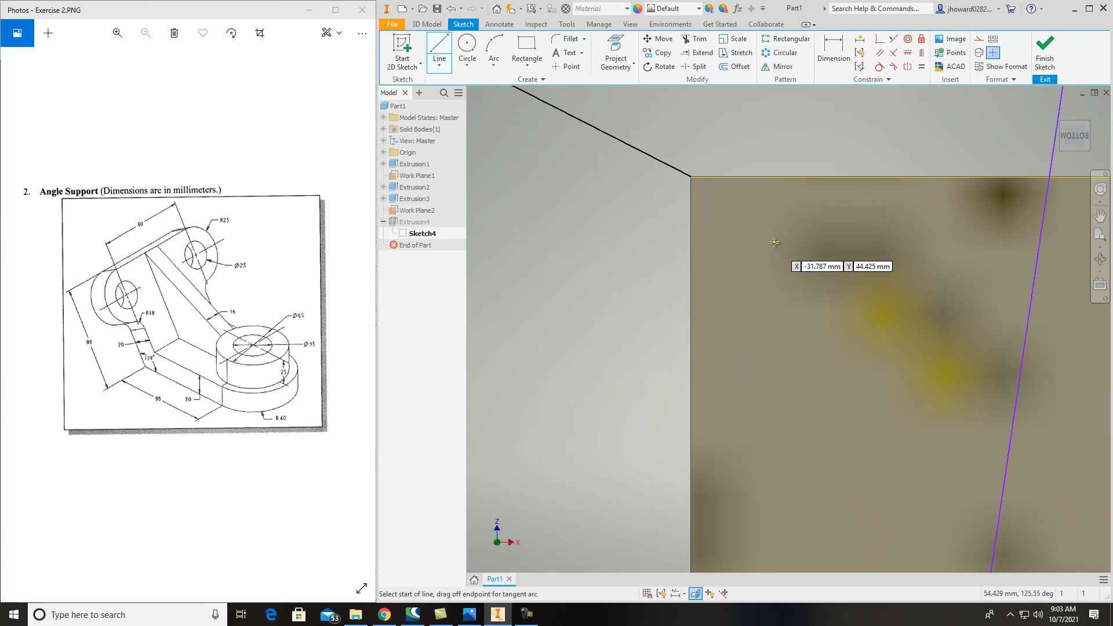
click(691, 177)
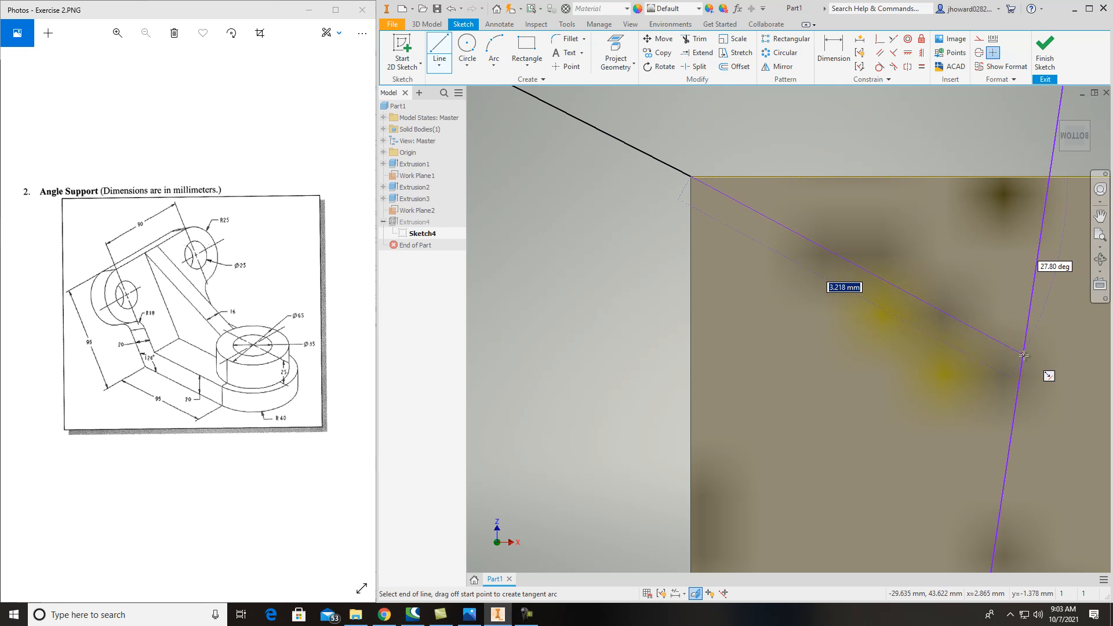
click(1035, 276)
key(Escape)
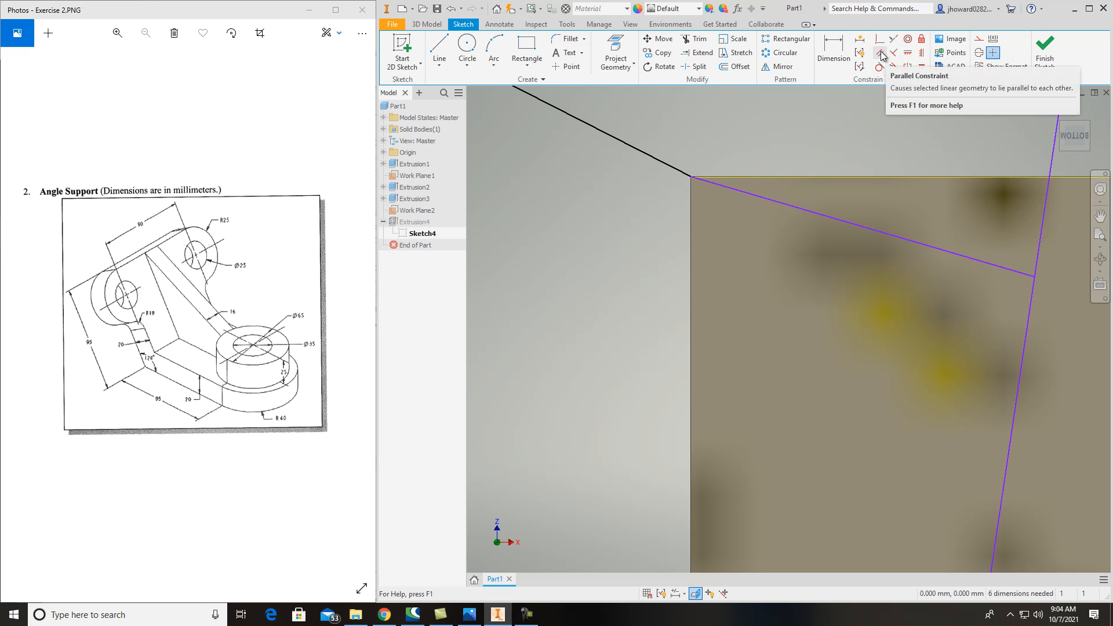
Constrain the short line parallel to the rib's sloped line and delete the slanted line crossing the boss.
click(883, 53)
click(634, 146)
click(778, 201)
scroll(883, 360, down, 5)
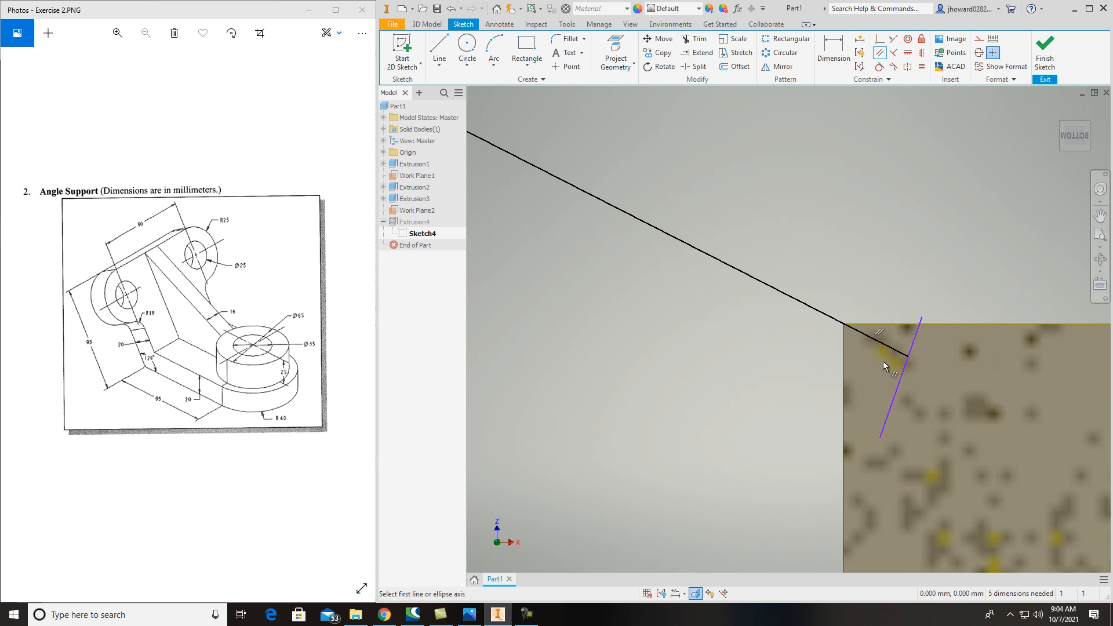
key(Escape)
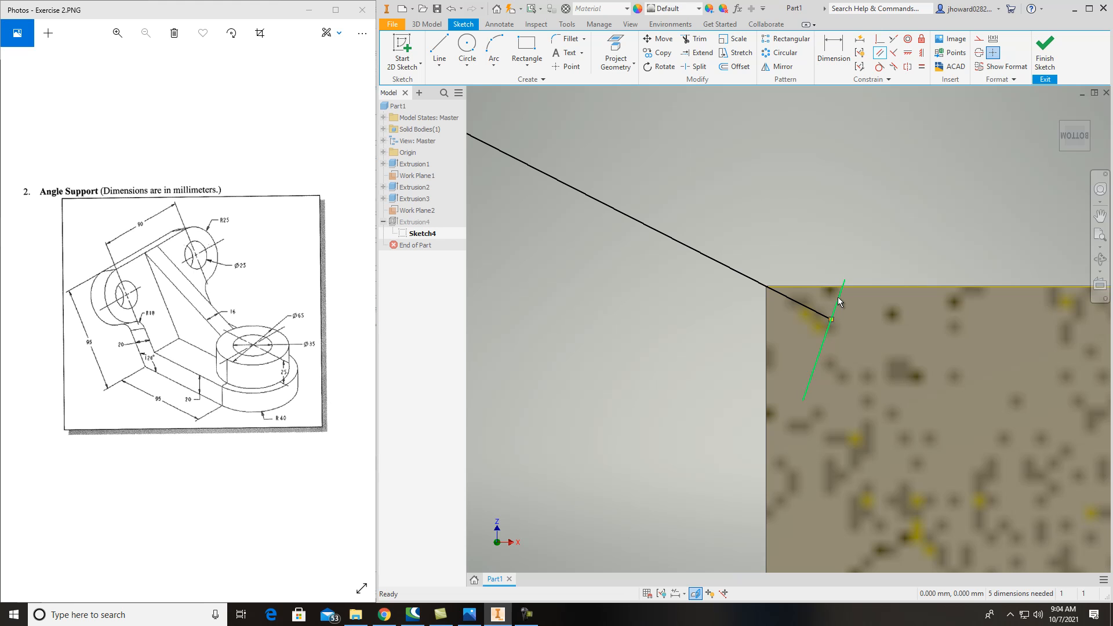
Draw a vertical line inside the boss from the short line's free end down to the base's top face.
key(l)
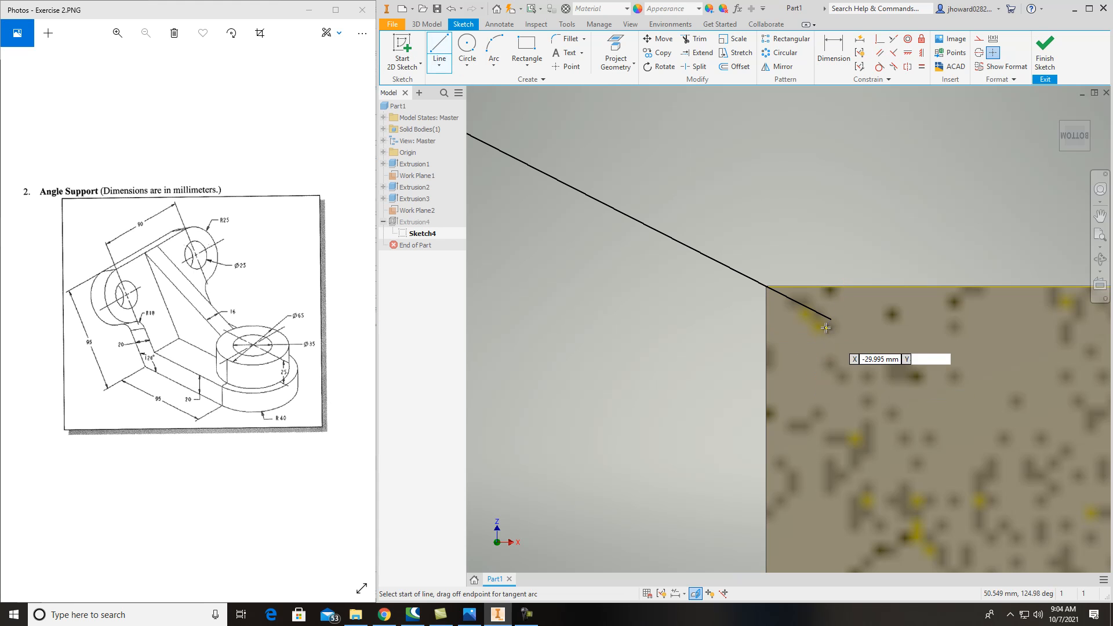
click(830, 319)
scroll(833, 365, down, 4)
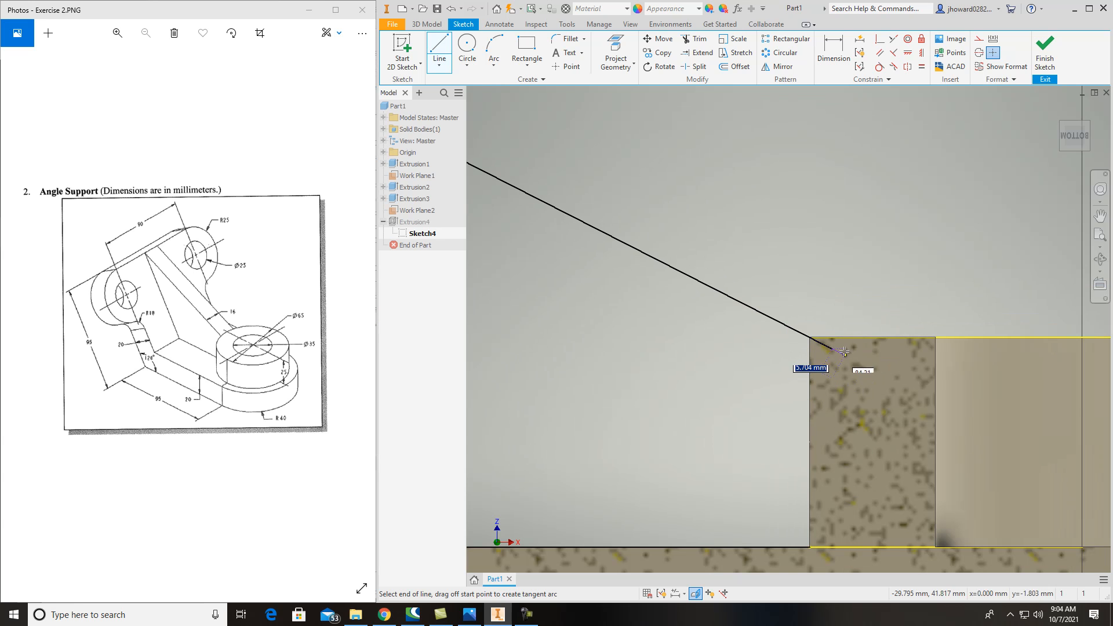
middle_drag(879, 487, 834, 392)
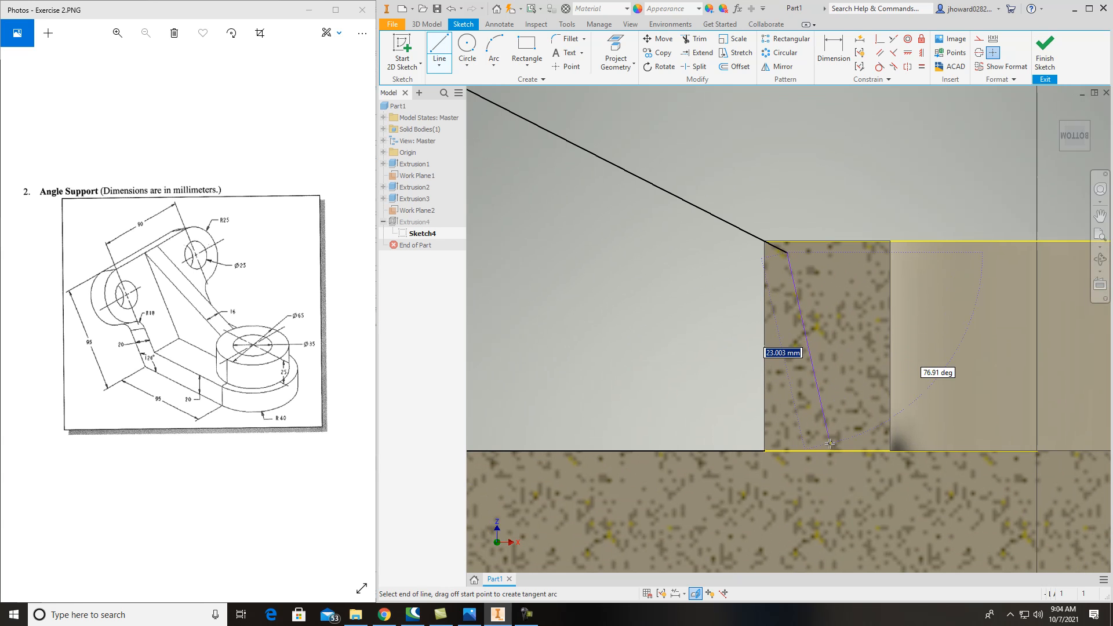
click(787, 451)
key(Escape)
scroll(787, 465, down, 5)
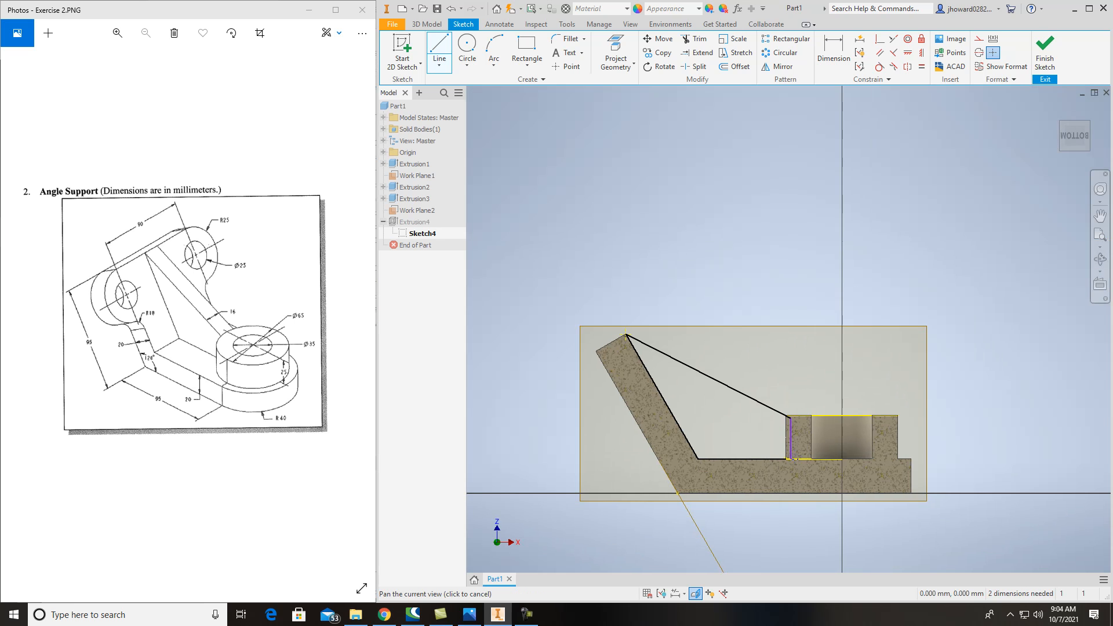
Replace the rib's bottom line with one from the angled plate's inner corner to the vertical line's lower end, and finish the sketch, accepting the errors.
click(716, 475)
key(Delete)
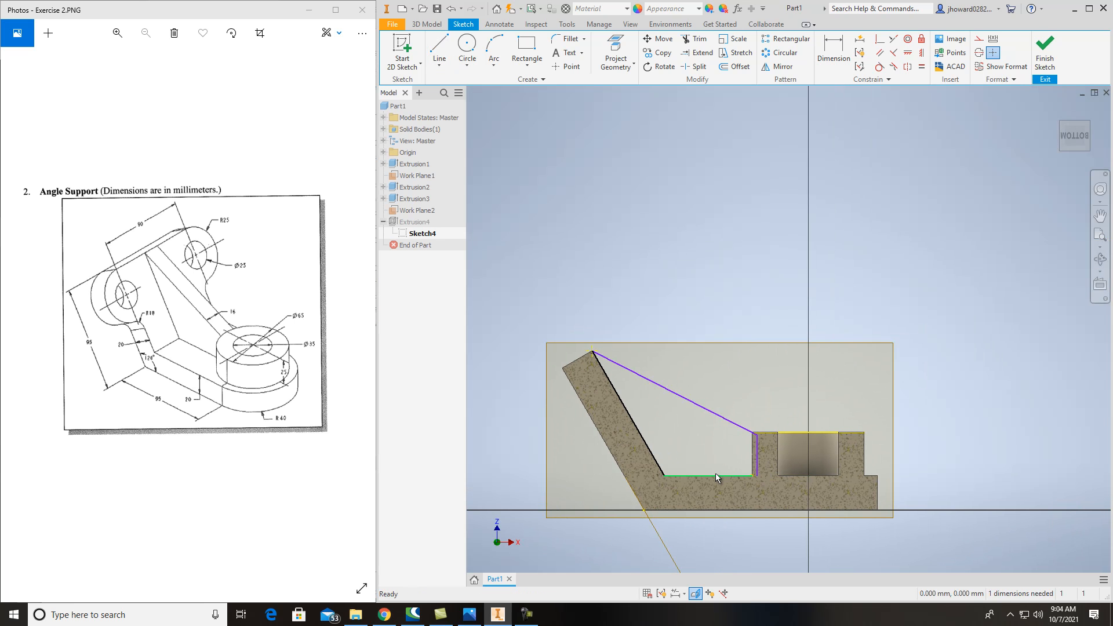
click(722, 476)
key(Delete)
click(439, 44)
scroll(714, 509, up, 5)
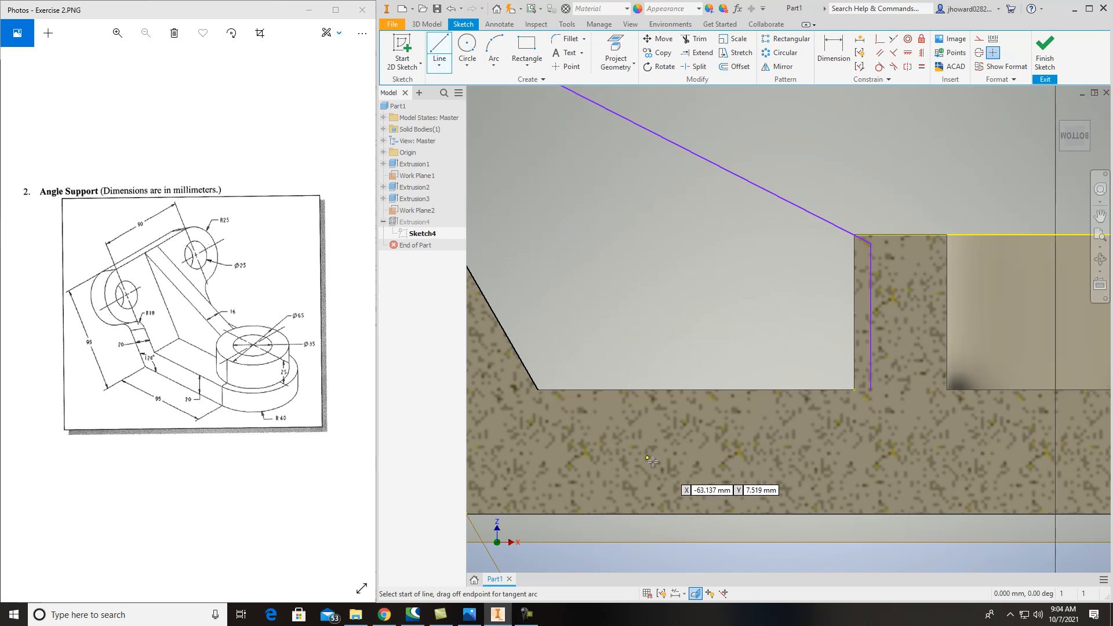
click(537, 390)
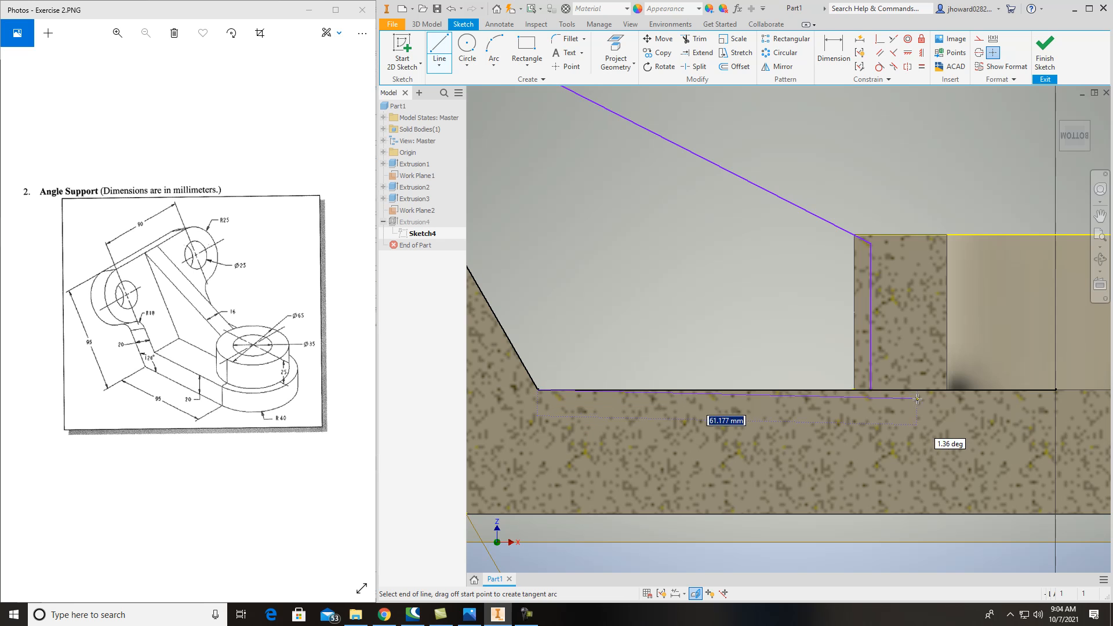
click(871, 390)
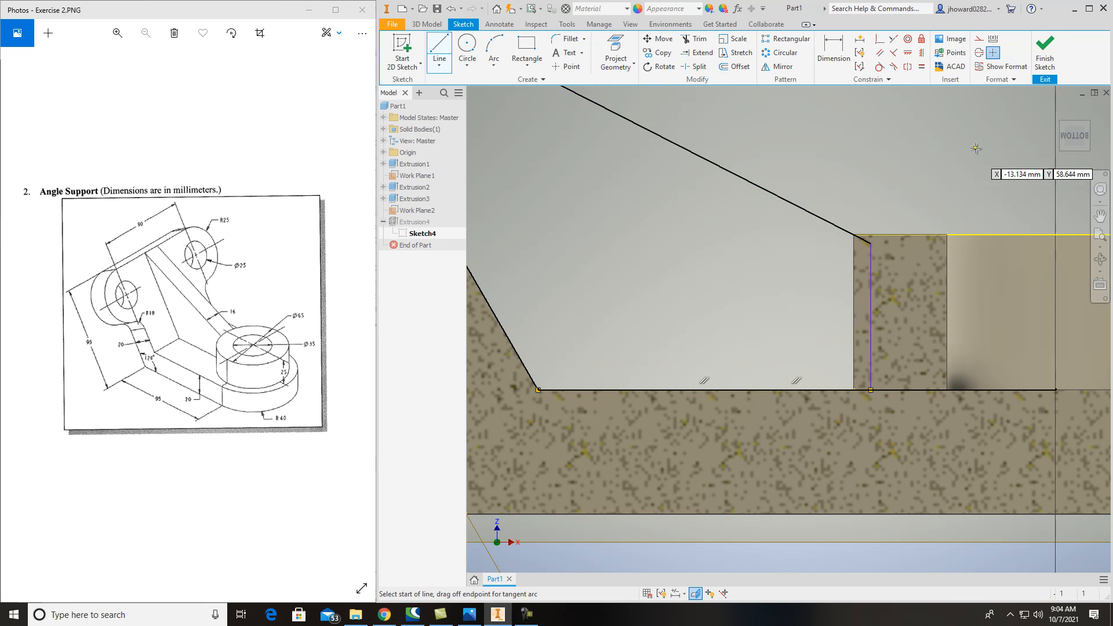
click(1045, 58)
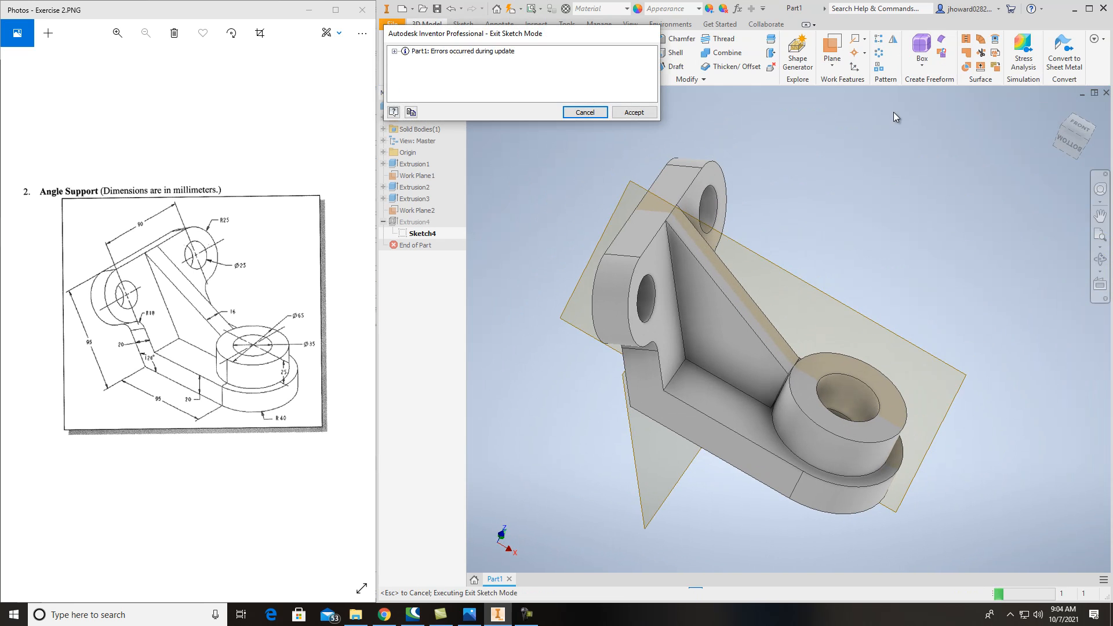
click(635, 111)
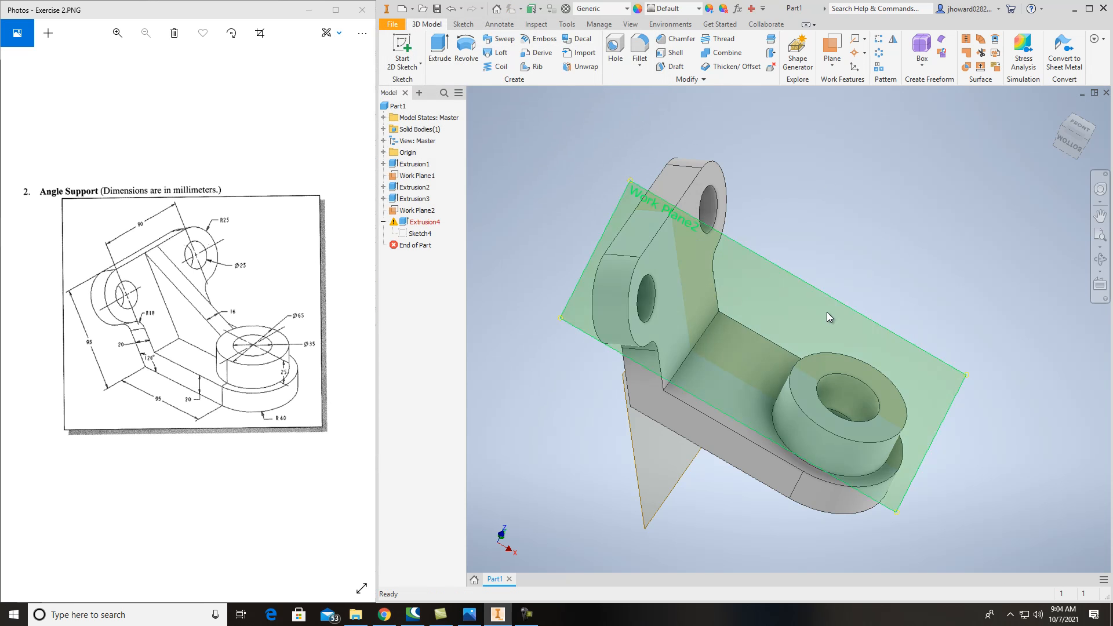
Reopen the rib's sketch, slice the graphics, and delete the overlong horizontal line running along the base into the boss.
double_click(420, 235)
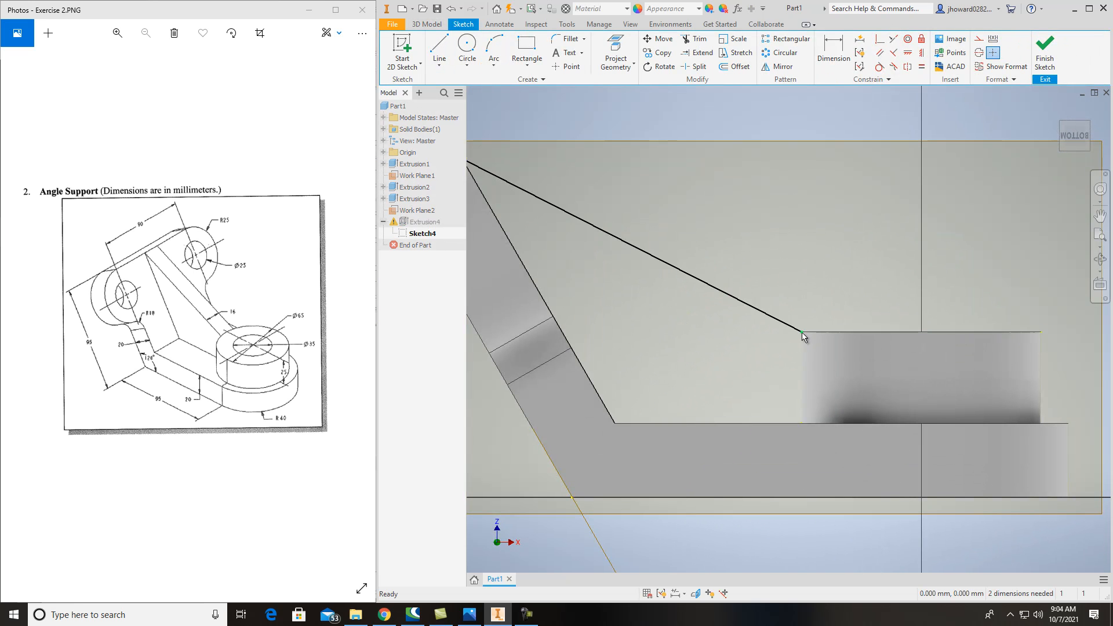
click(792, 423)
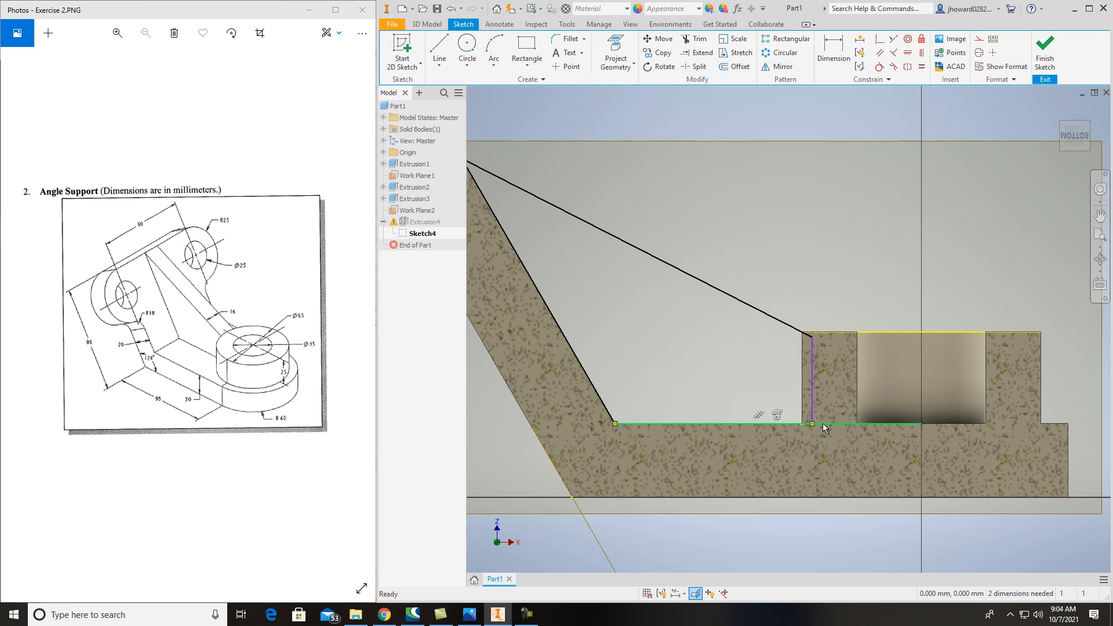
key(Delete)
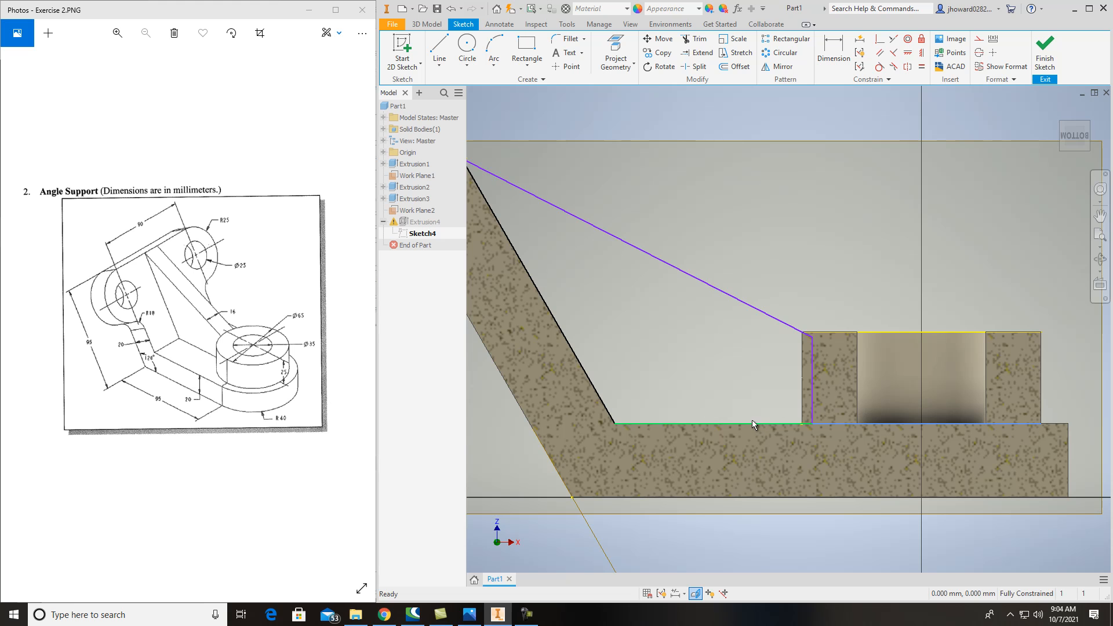
middle_drag(740, 370, 808, 386)
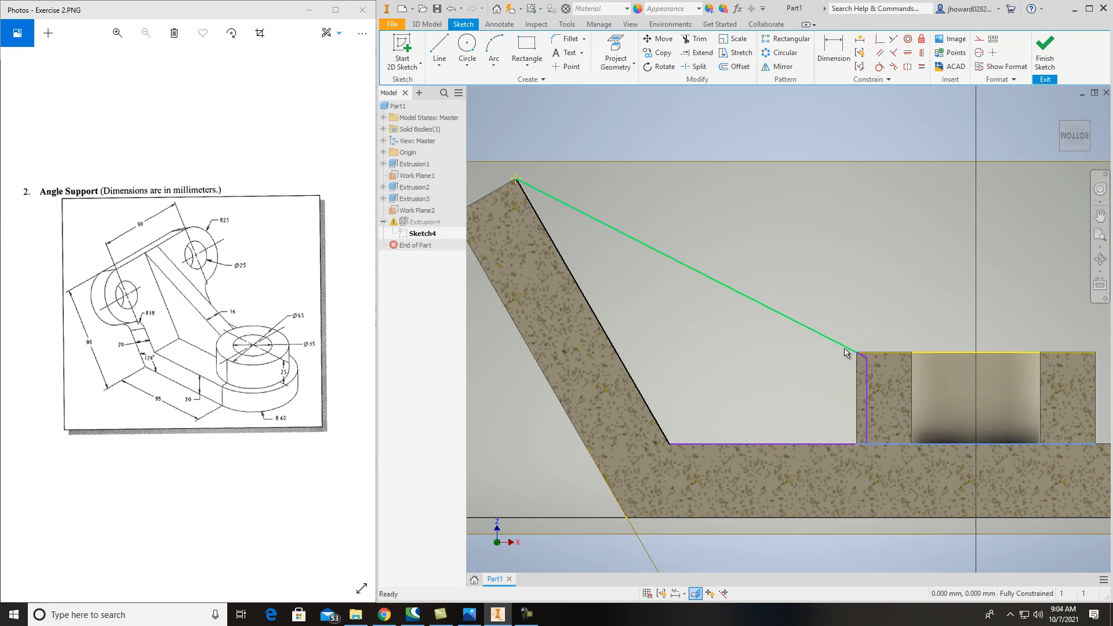
Delete the rib's sloped line segments between the angled plate and the vertical line inside the boss.
key(Delete)
scroll(862, 358, down, 3)
click(835, 339)
key(Delete)
scroll(848, 353, up, 5)
Redraw the rib's sloped edge from the vertical line's upper end to the angled plate's top corner, and finish the sketch.
click(439, 51)
click(851, 351)
click(624, 236)
scroll(859, 355, down, 3)
scroll(859, 356, down, 2)
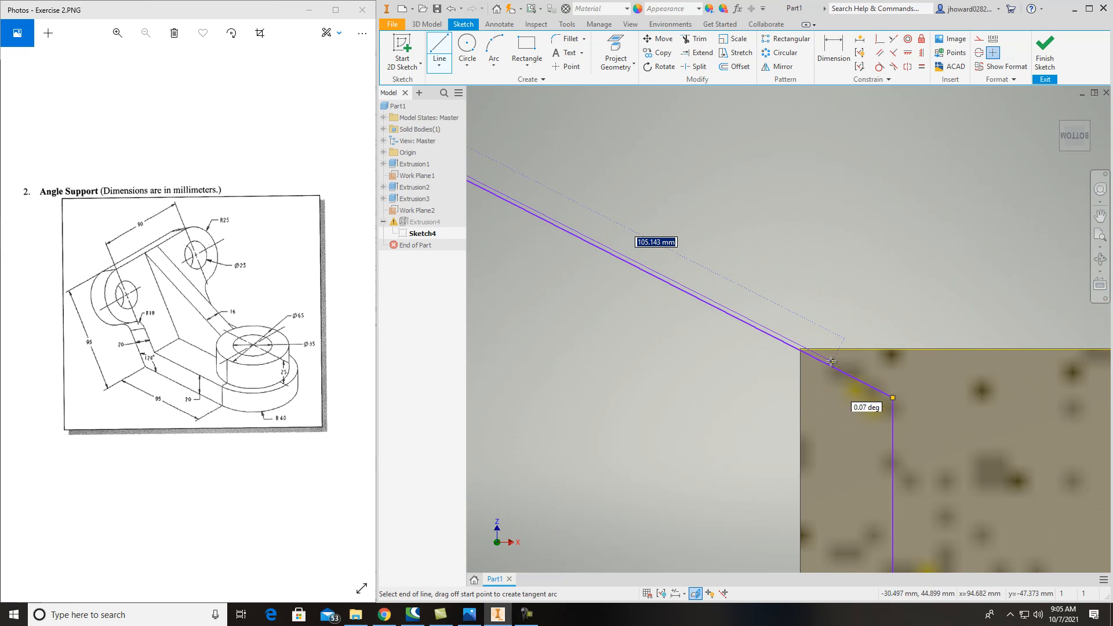
scroll(801, 352, down, 2)
scroll(801, 352, up, 5)
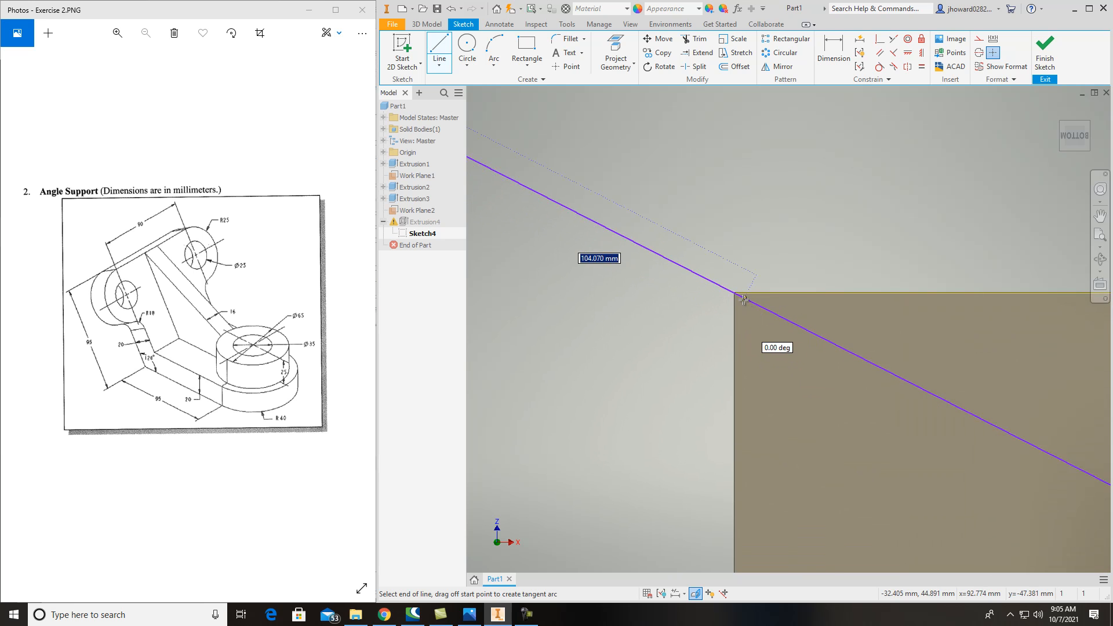
click(806, 329)
scroll(805, 329, up, 5)
key(Escape)
click(1046, 60)
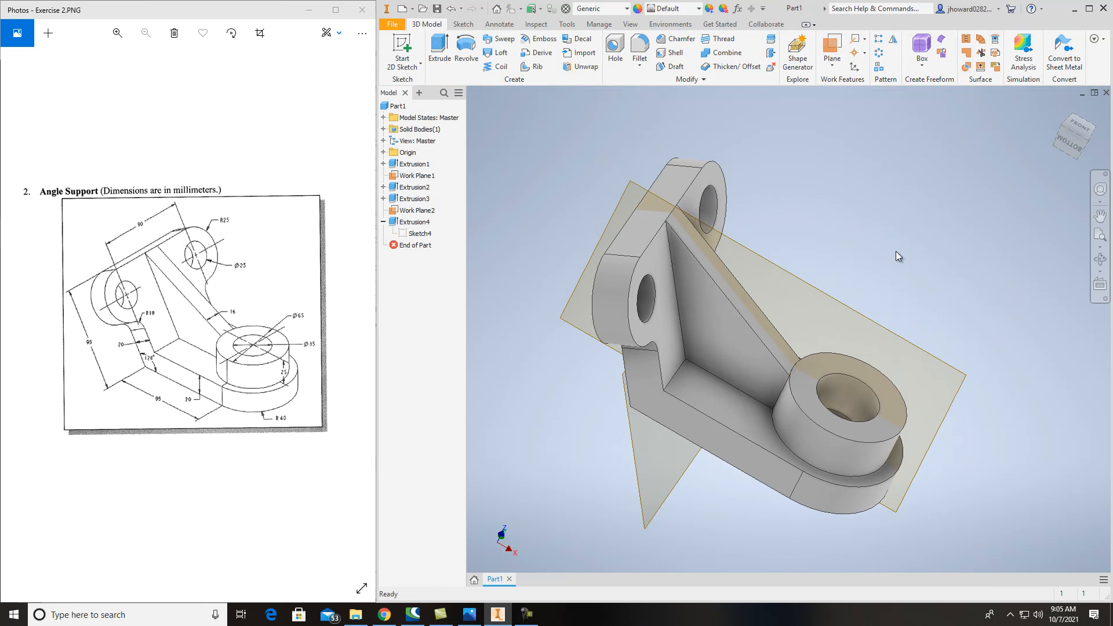
Examine the rebuilt rib where it meets the boss, and the whole part from several angles.
middle_drag(930, 273, 878, 253)
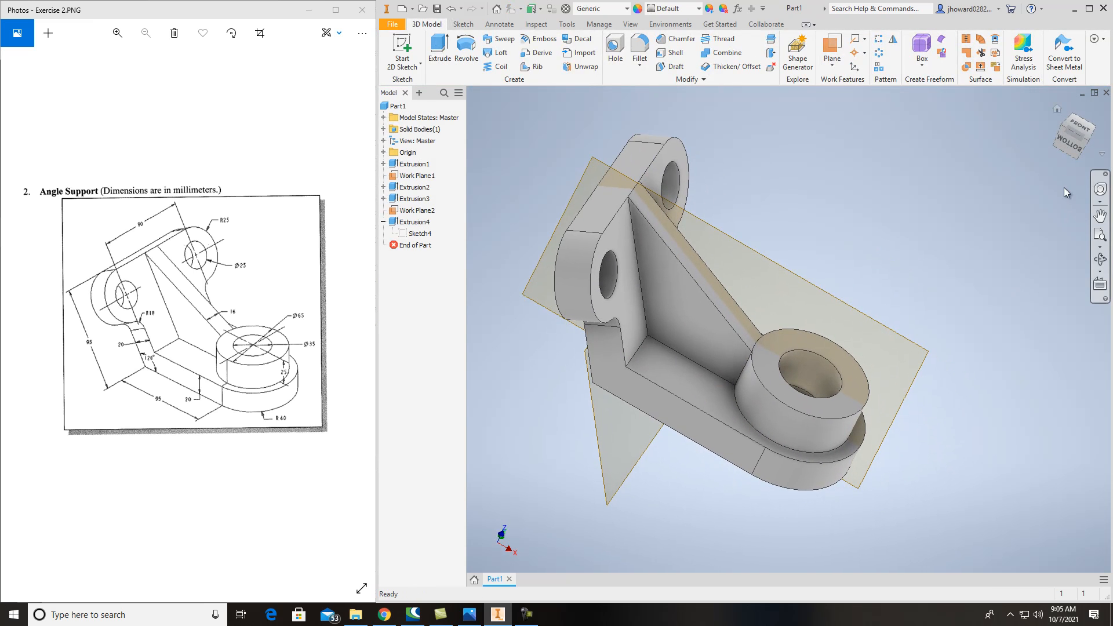
scroll(751, 373, down, 5)
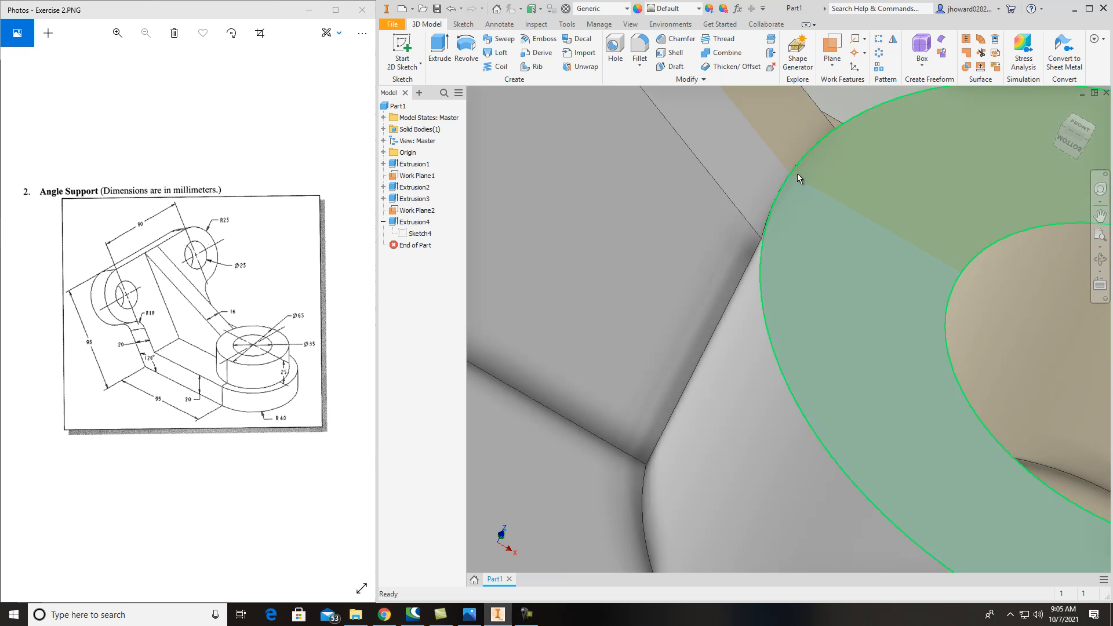
scroll(833, 201, up, 6)
mouse_move(1063, 145)
shift+middle_down()
mouse_move(805, 148)
mouse_move(951, 126)
mouse_move(1009, 132)
shift+middle_up()
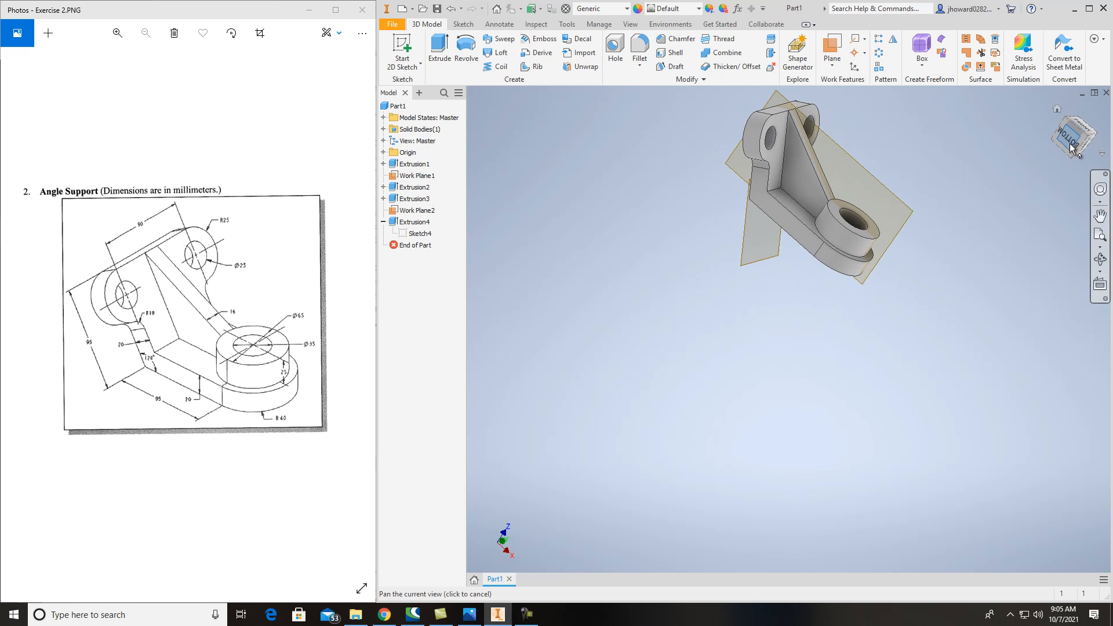
middle_drag(920, 201, 904, 329)
scroll(860, 316, down, 2)
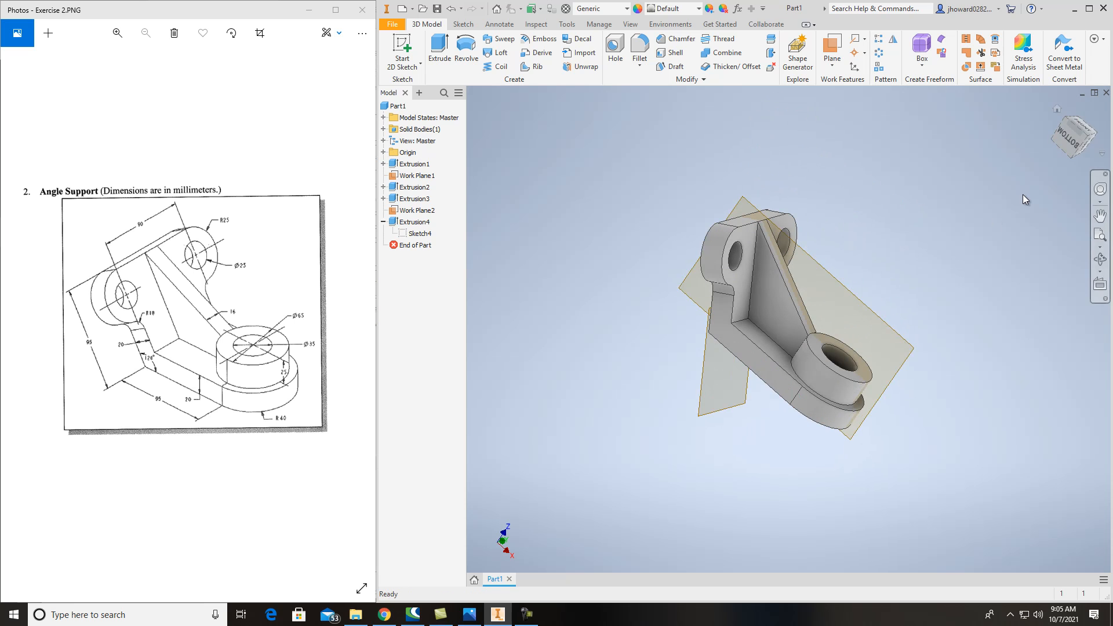
drag(1067, 130, 1042, 142)
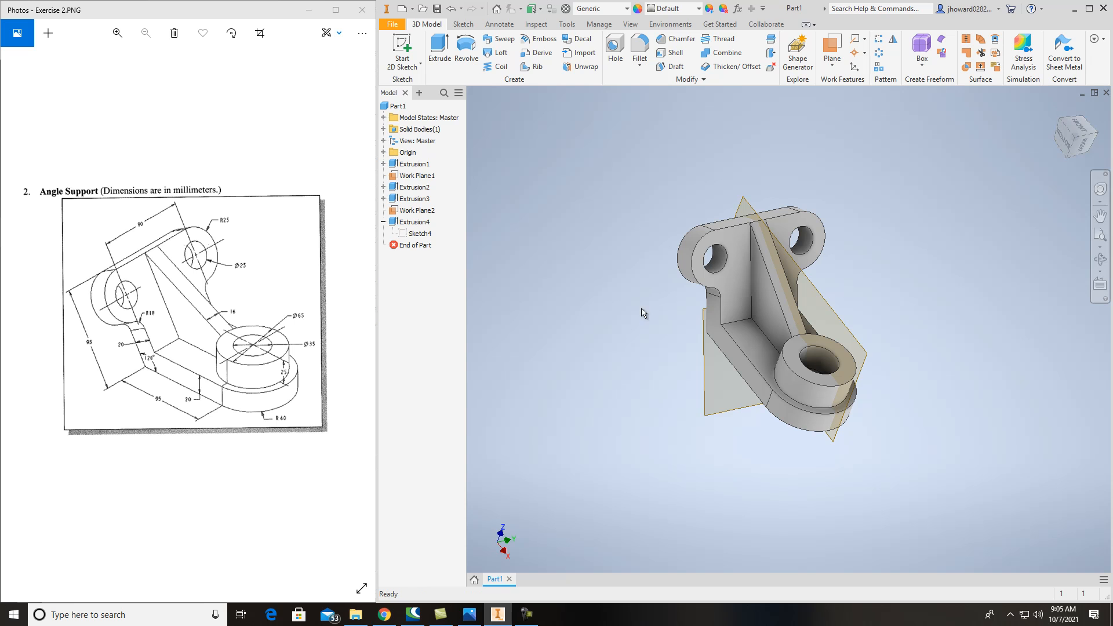
Create a new metric drawing from the ANSI (mm).idw template.
click(393, 24)
click(406, 70)
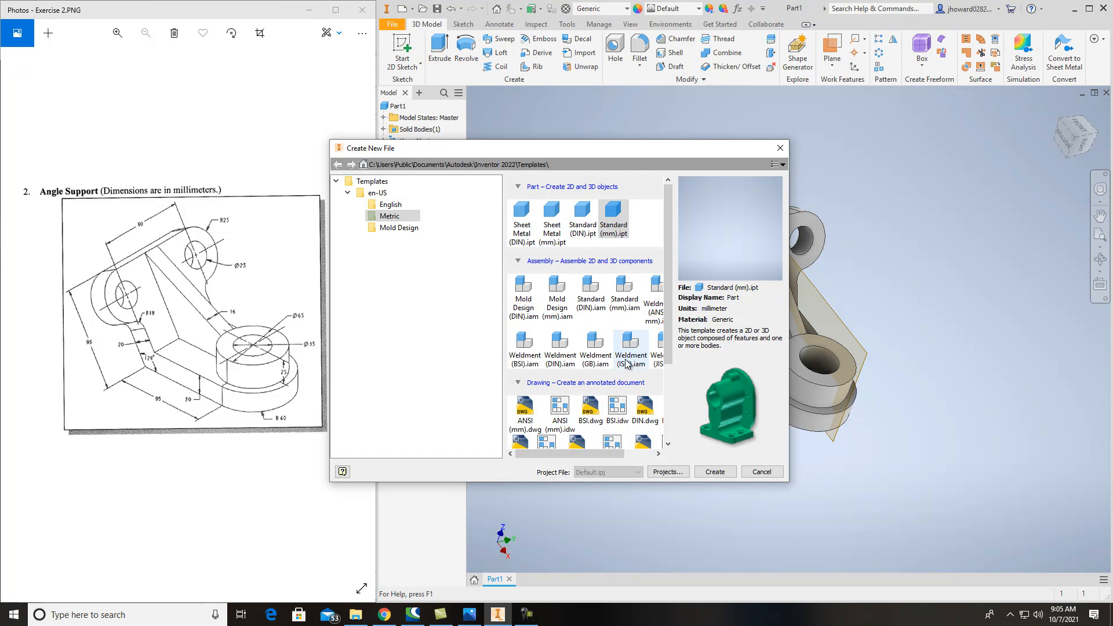
drag(666, 267, 676, 322)
mouse_move(593, 454)
mouse_down()
mouse_move(636, 463)
mouse_move(583, 467)
mouse_up()
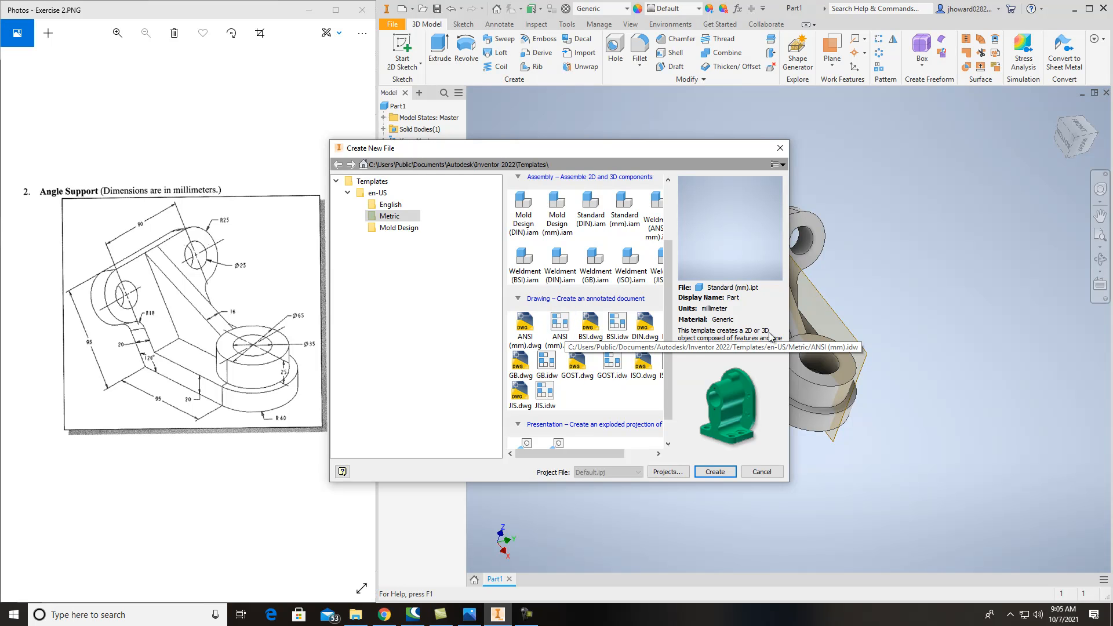
double_click(561, 332)
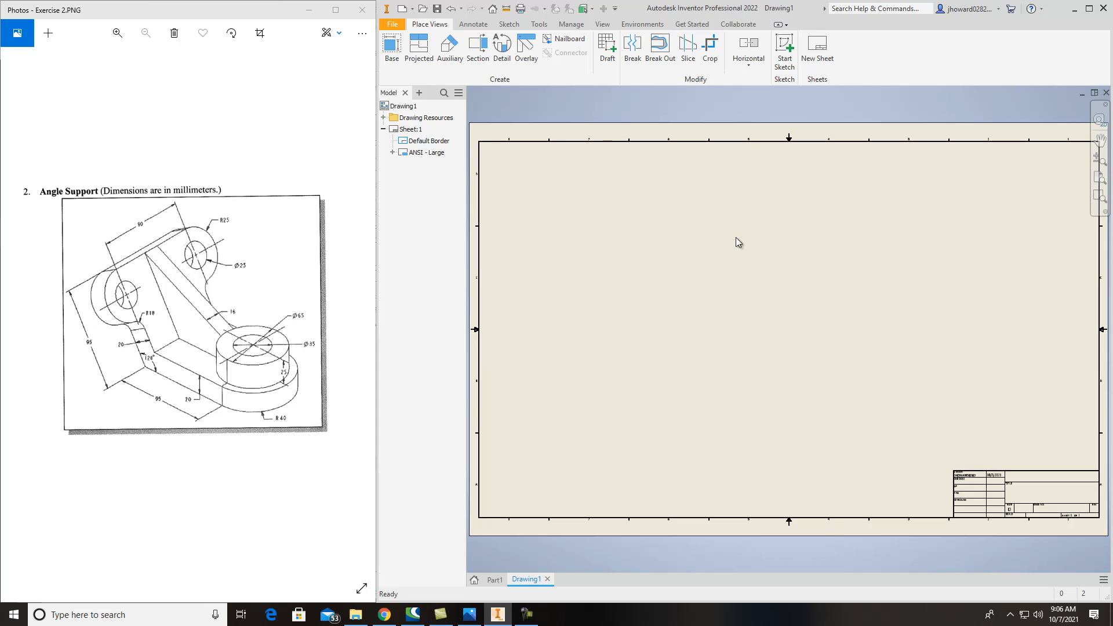
Set the drawing sheet's size to B.
right_click(418, 132)
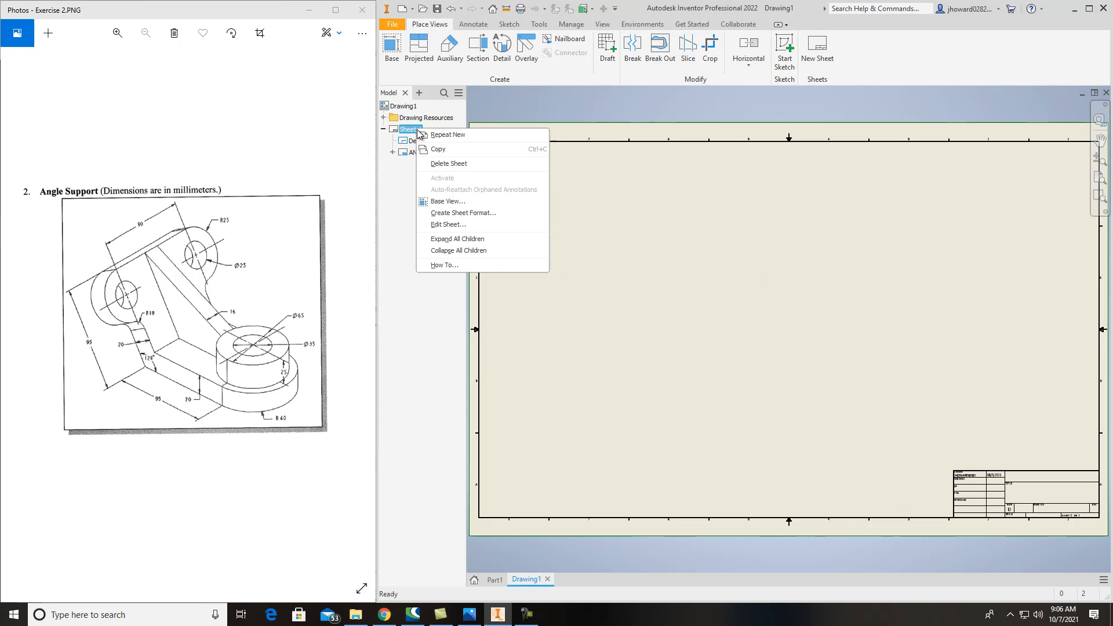
click(459, 226)
click(528, 167)
click(536, 186)
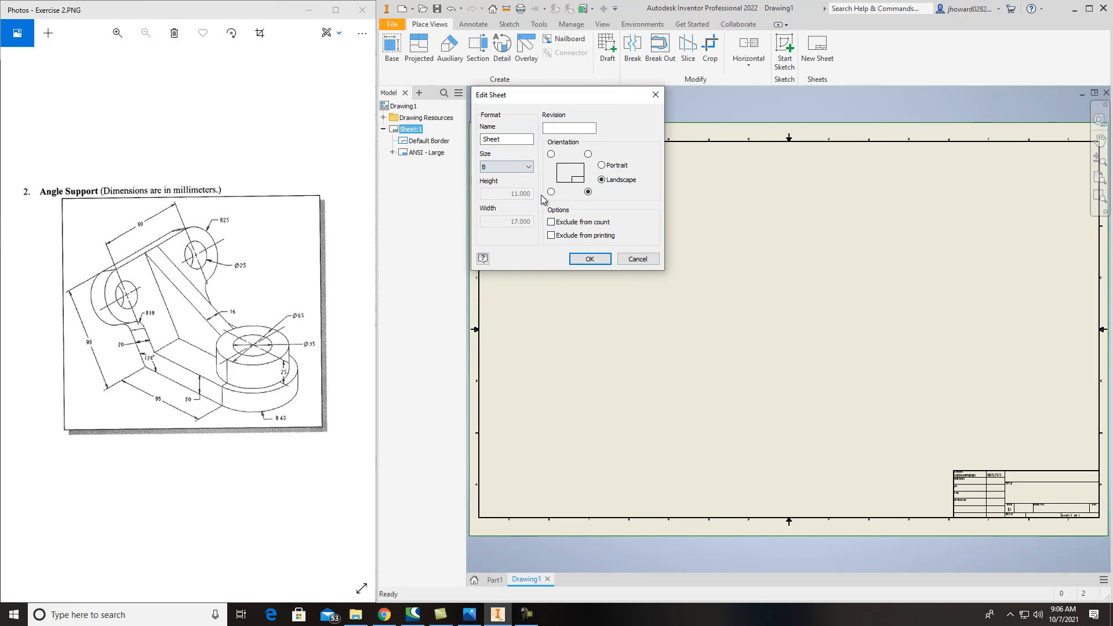
click(590, 259)
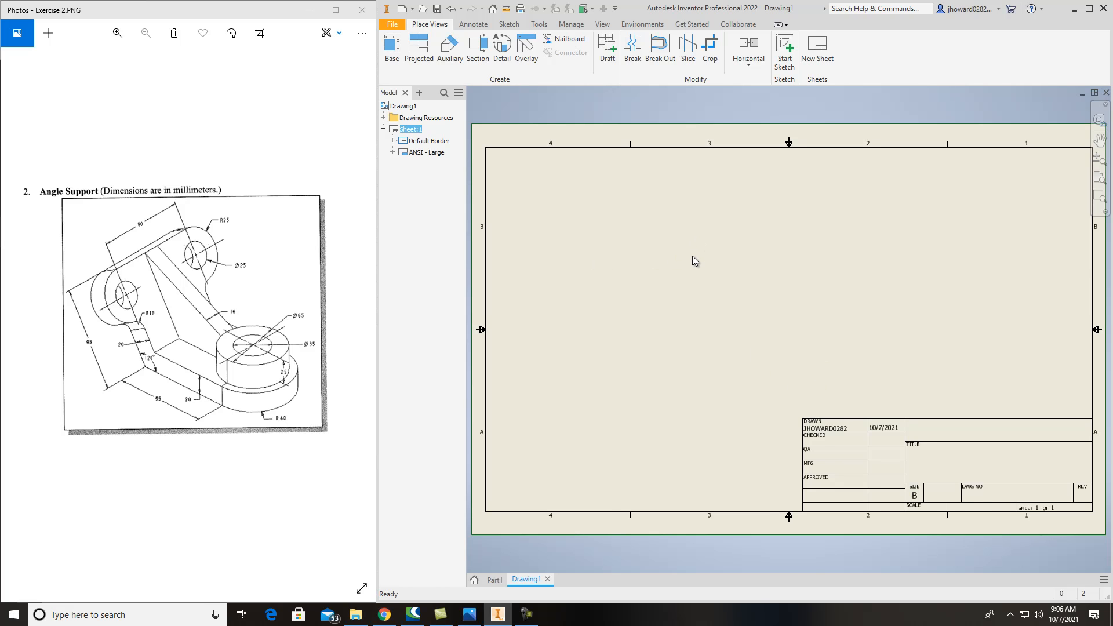
Save the part as Part1.ipt in the Week 9 folder.
click(495, 580)
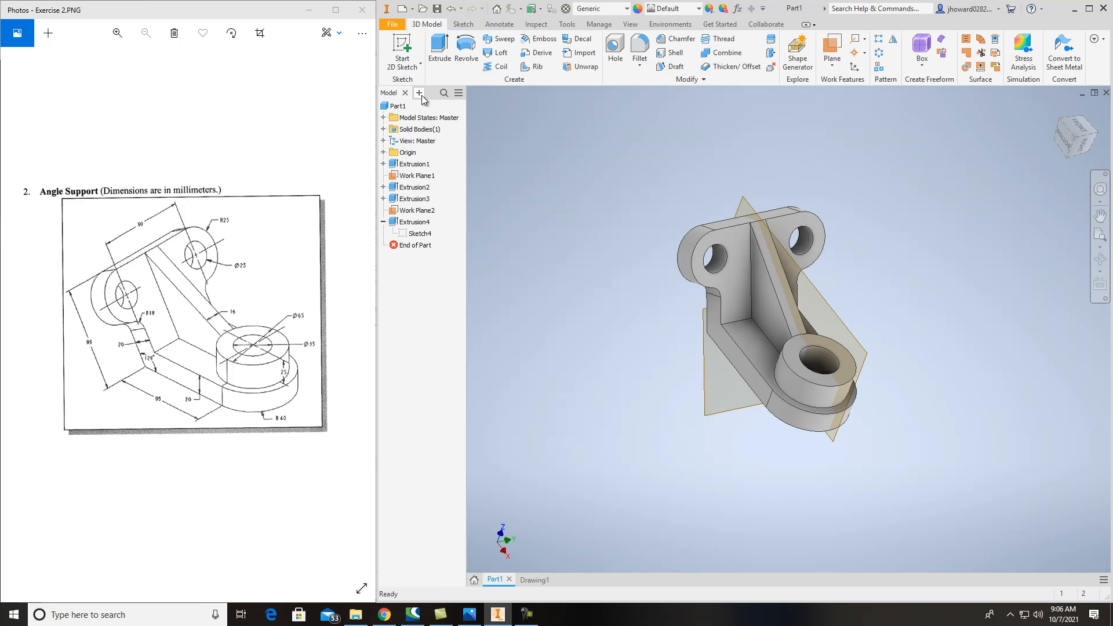
click(438, 9)
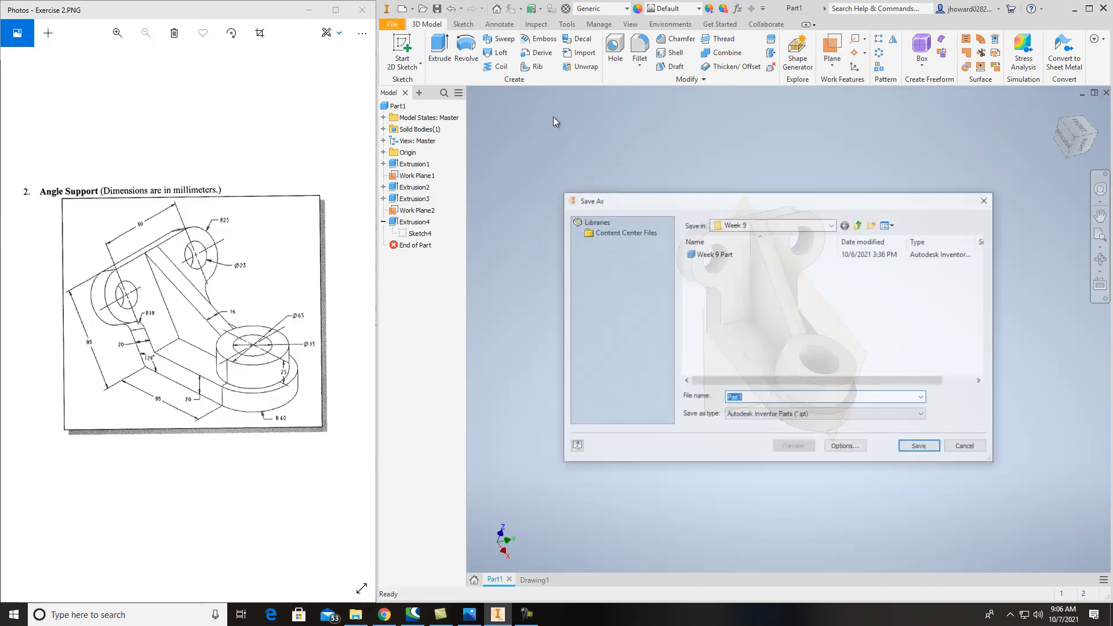
click(918, 447)
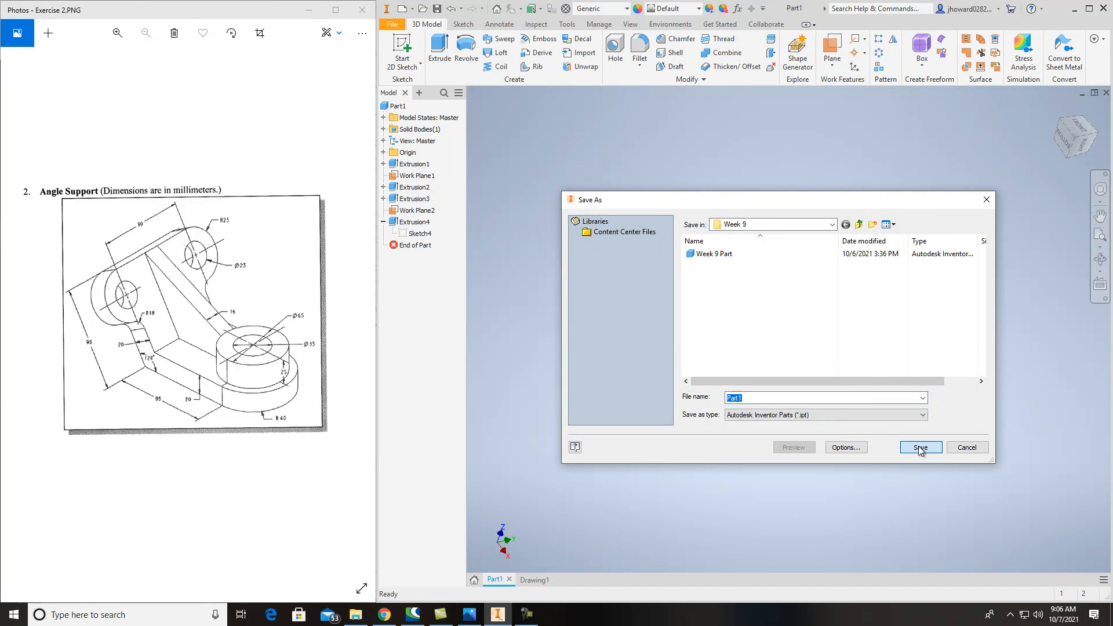
Start a base view of Part1.ipt in the drawing, orient it to the Bottom profile, and position it in the sheet's upper area.
click(538, 579)
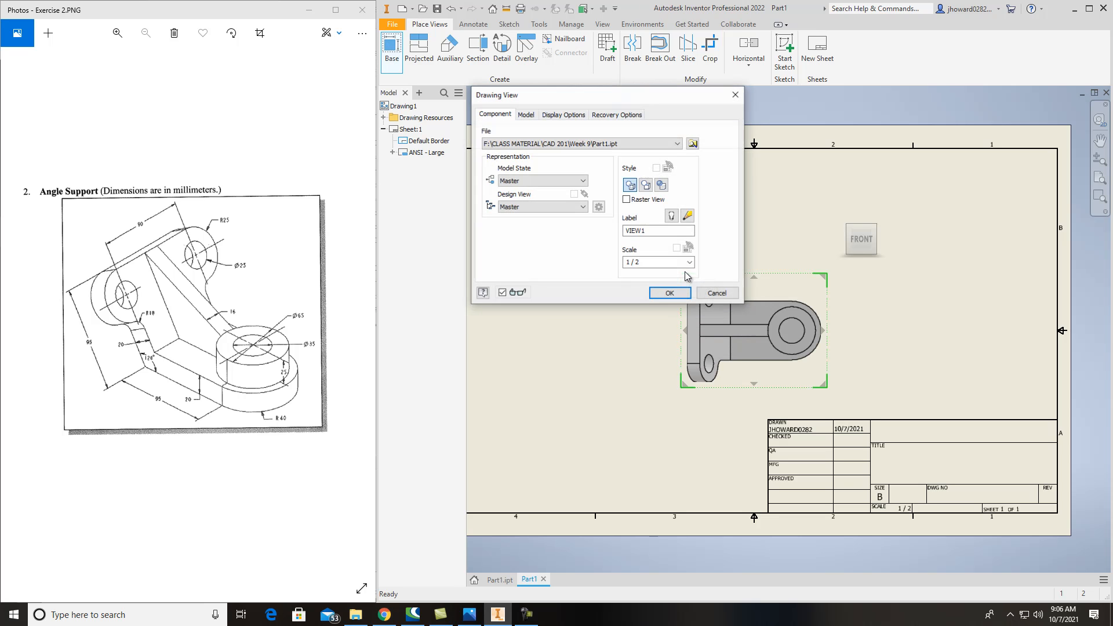
scroll(863, 312, down, 2)
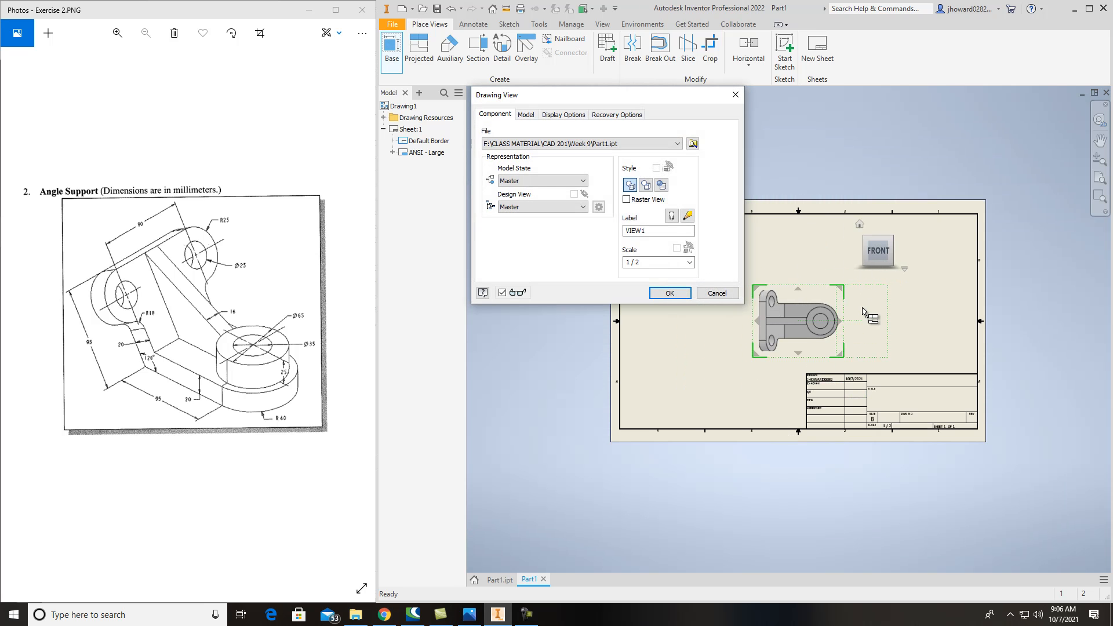
click(879, 231)
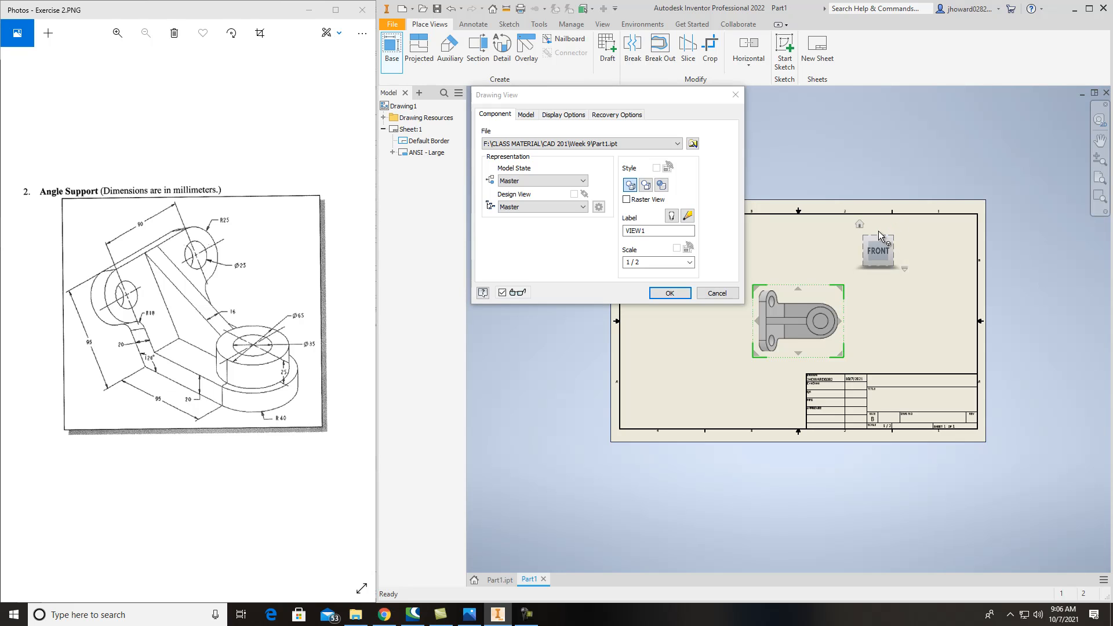
click(878, 271)
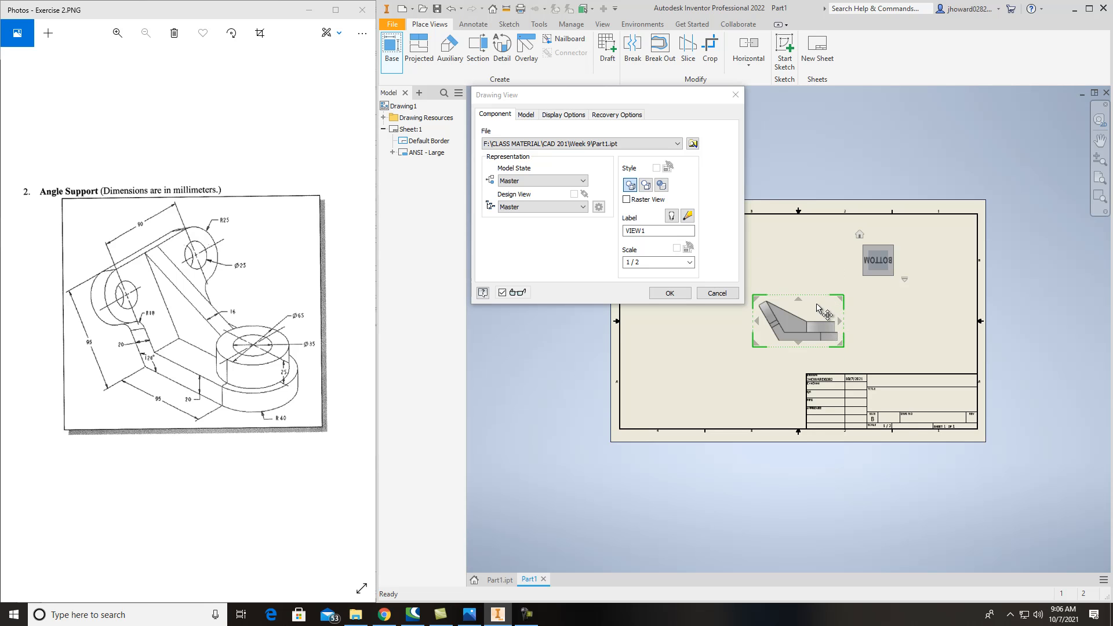
key(F2)
drag(816, 305, 827, 286)
middle_drag(827, 286, 827, 288)
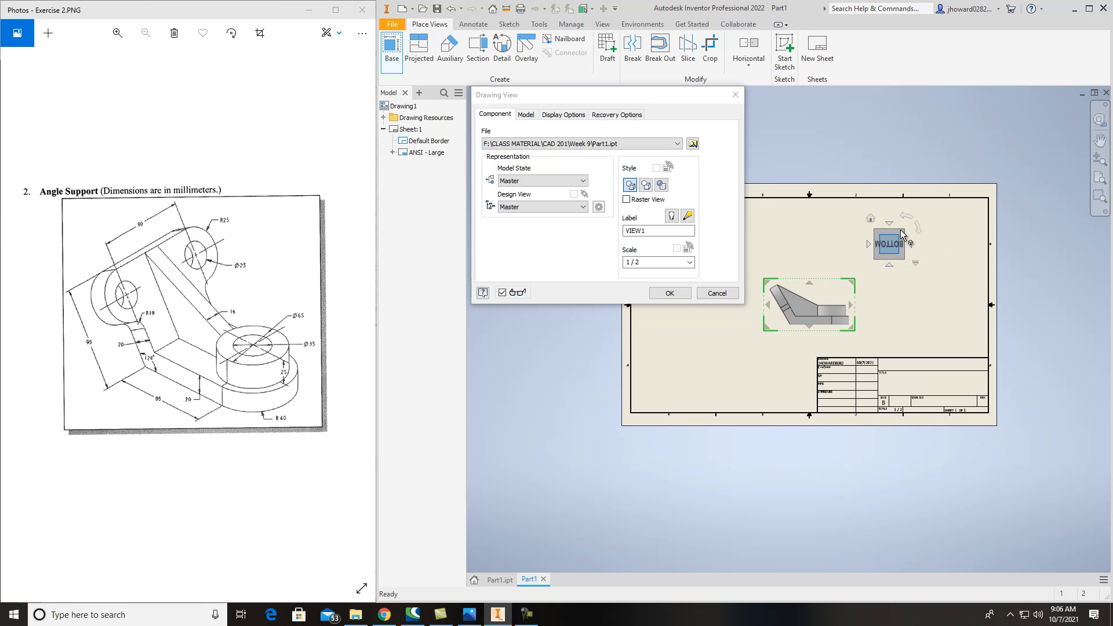
mouse_move(819, 305)
mouse_down()
mouse_move(867, 249)
mouse_move(847, 246)
mouse_up()
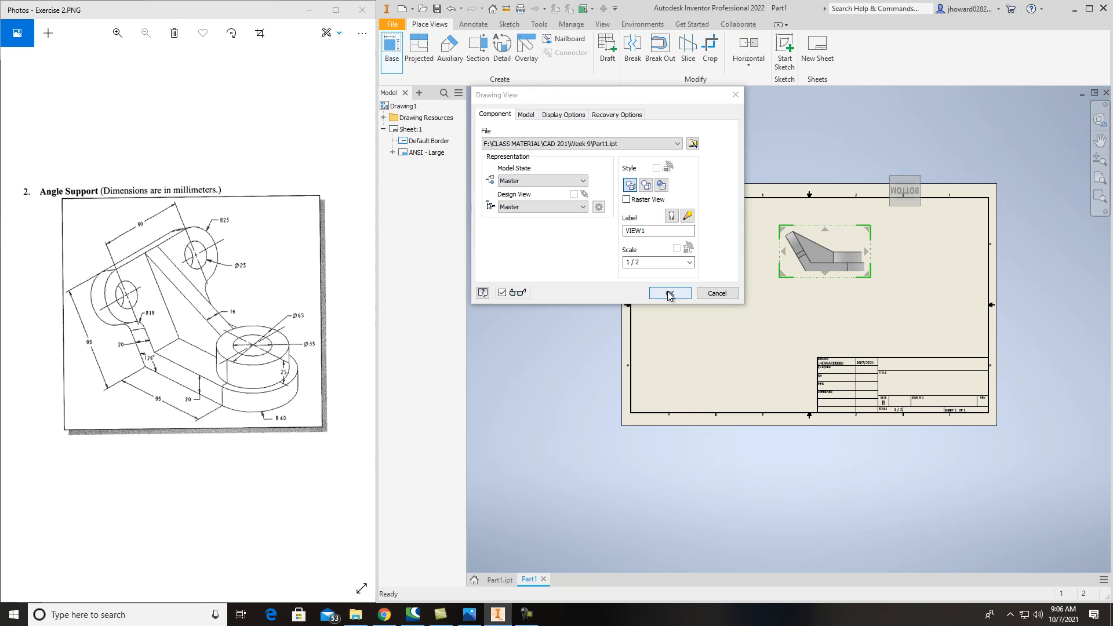
Try the base view at 1:1, return its scale to 1/2, and create the view.
click(689, 262)
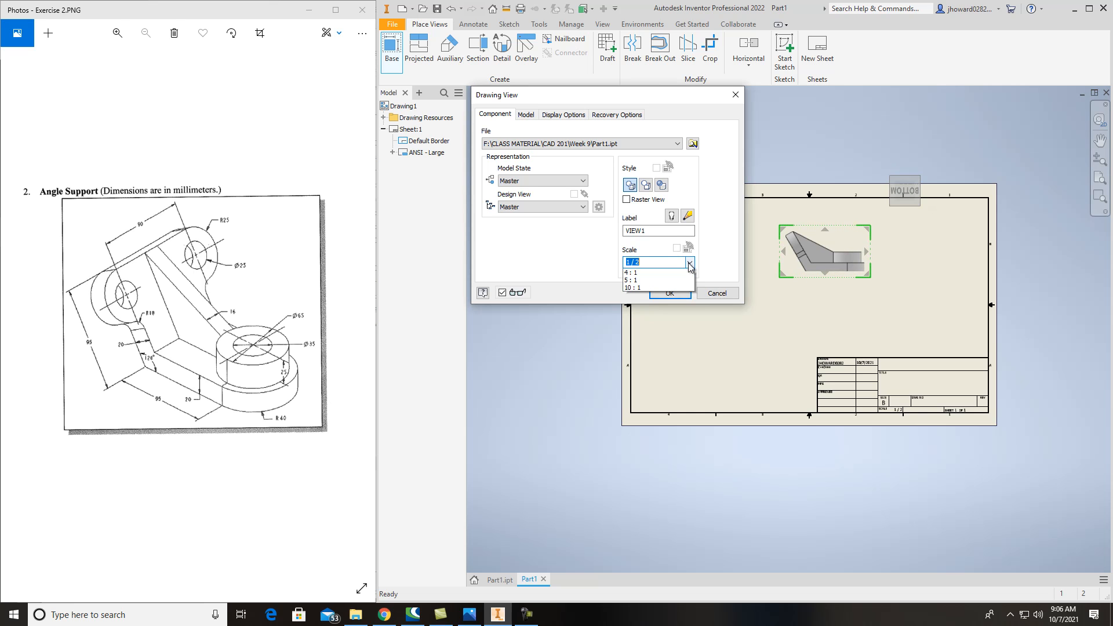
click(653, 287)
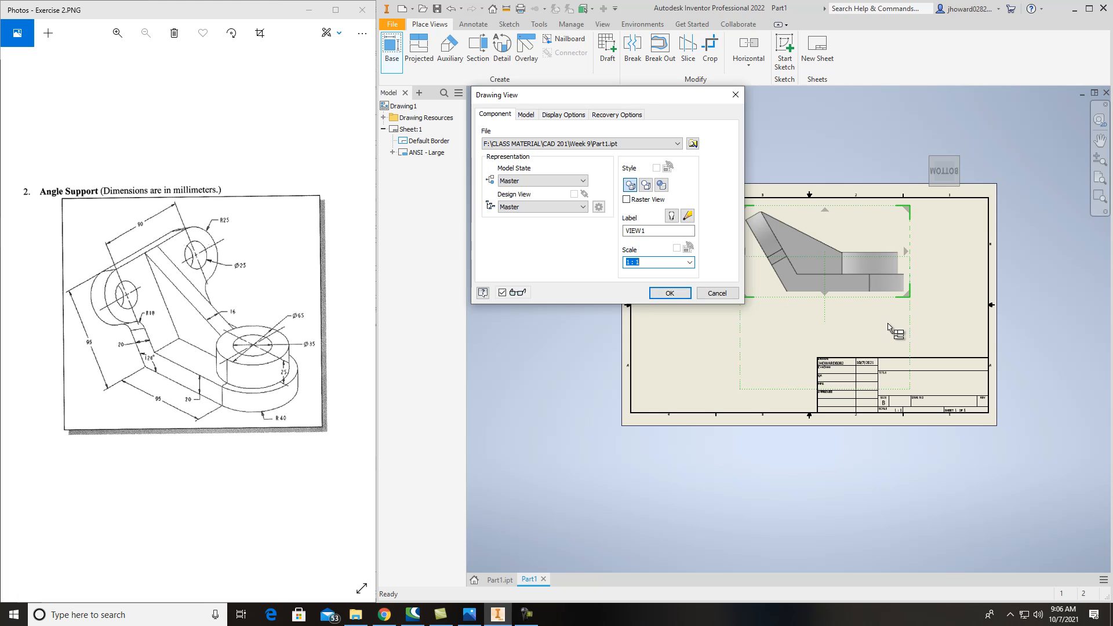
click(690, 264)
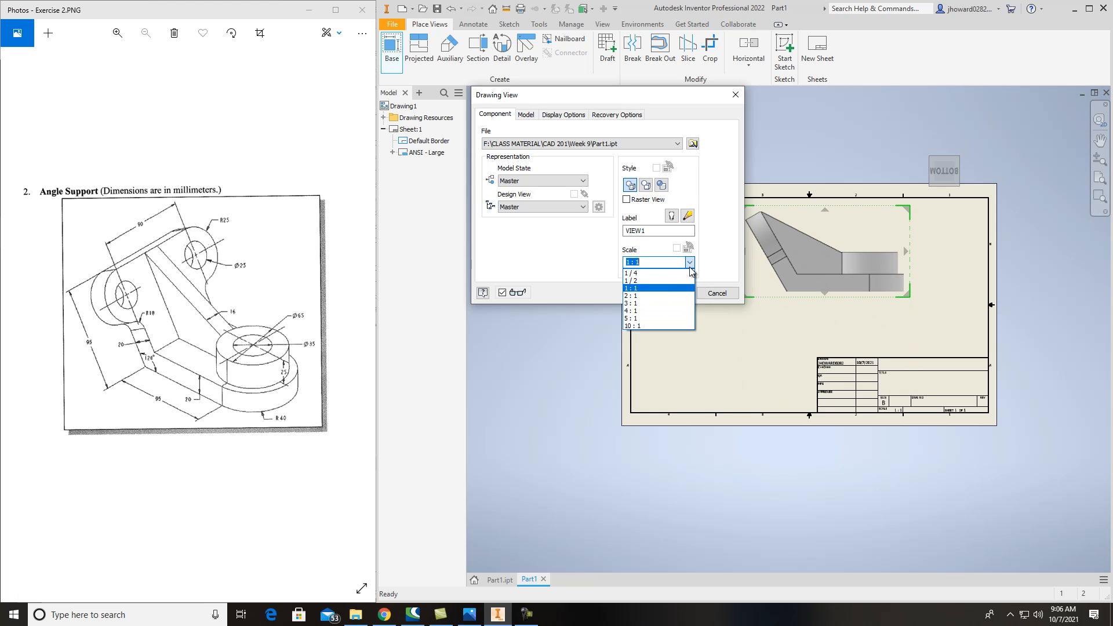
click(654, 280)
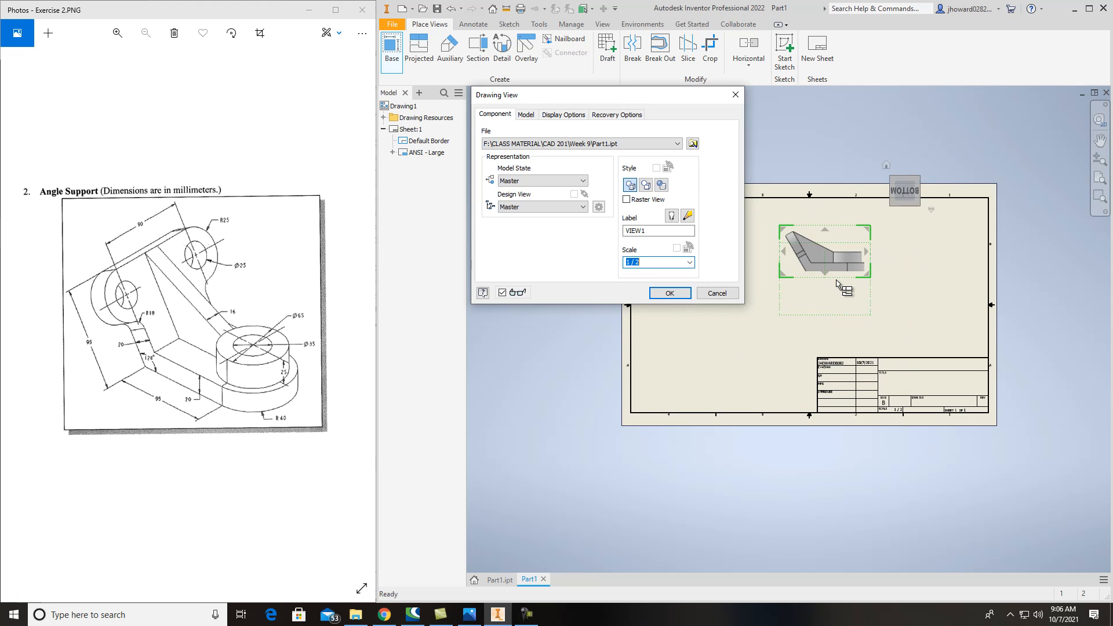
click(677, 290)
scroll(785, 284, down, 3)
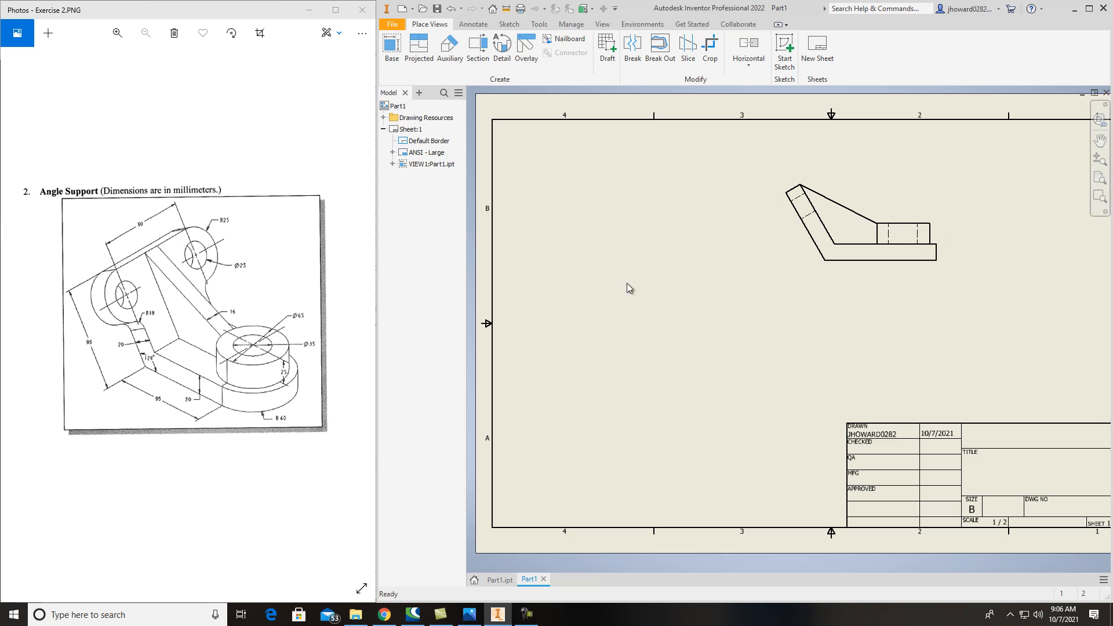
Create a 1/2-scale auxiliary view from the angled plate's outer edge and move it farther from the base view.
click(449, 58)
click(803, 235)
click(814, 243)
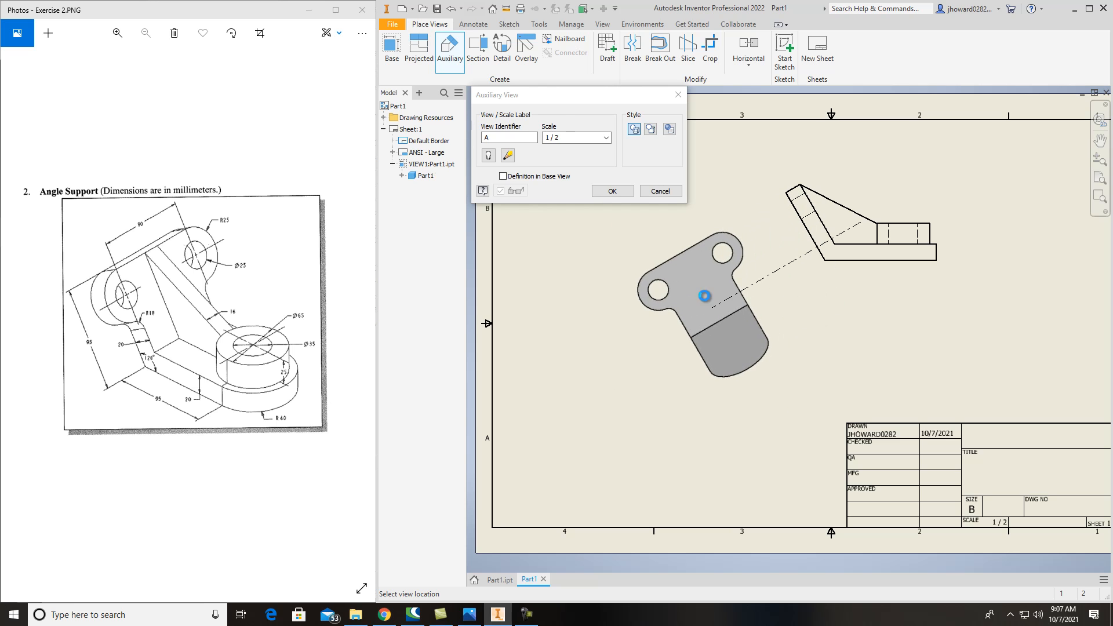
click(705, 297)
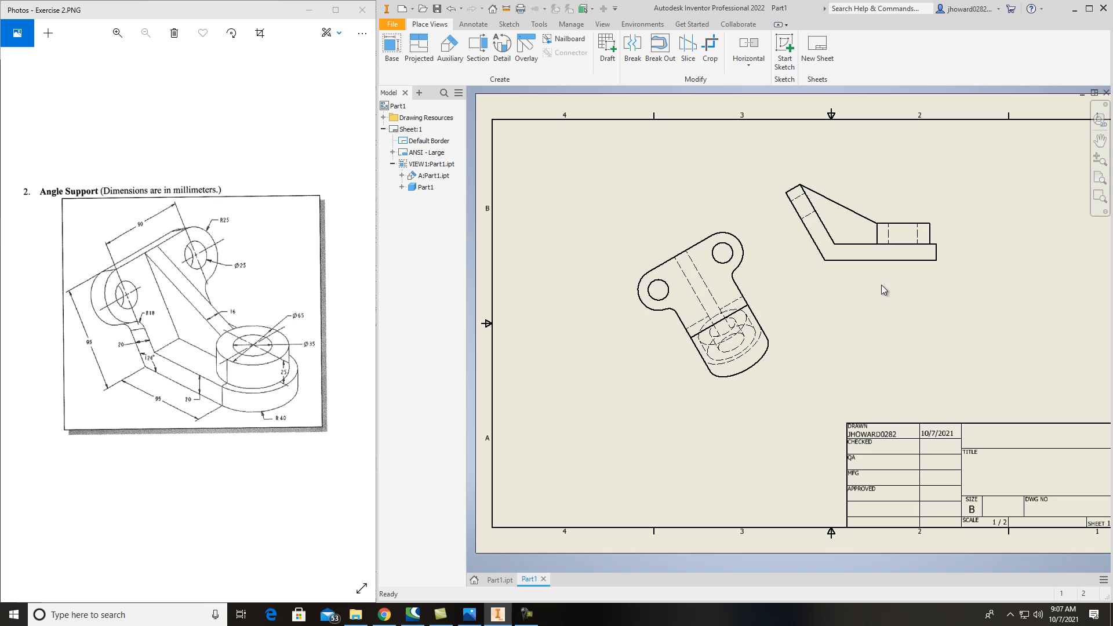
middle_drag(870, 323, 802, 318)
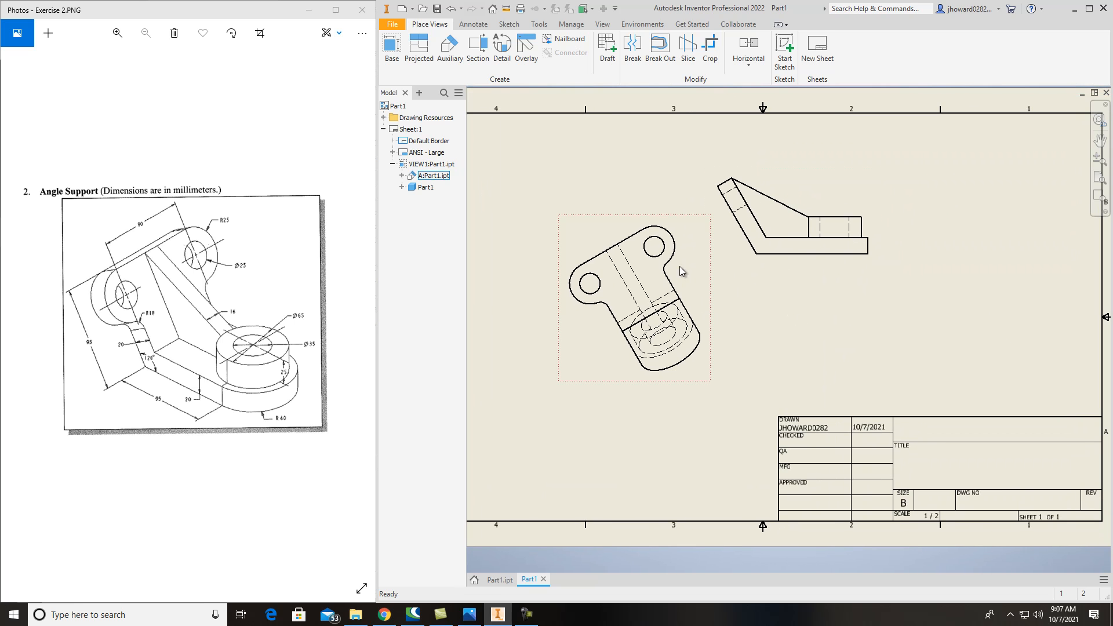
drag(708, 284, 651, 297)
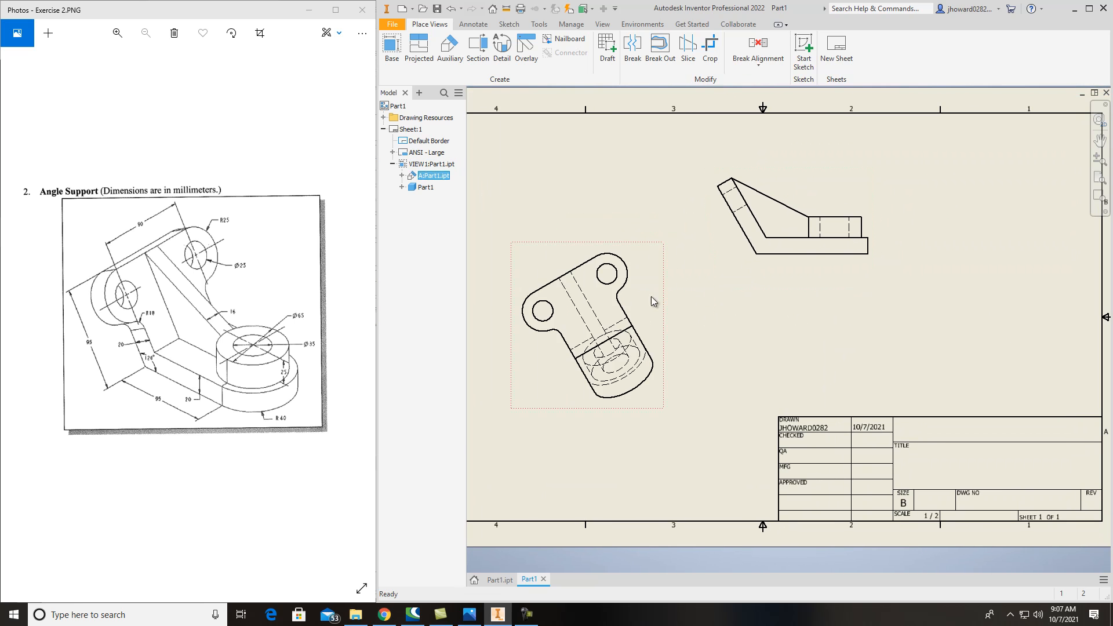
Try a projected view directly below the base view, and delete it.
click(418, 49)
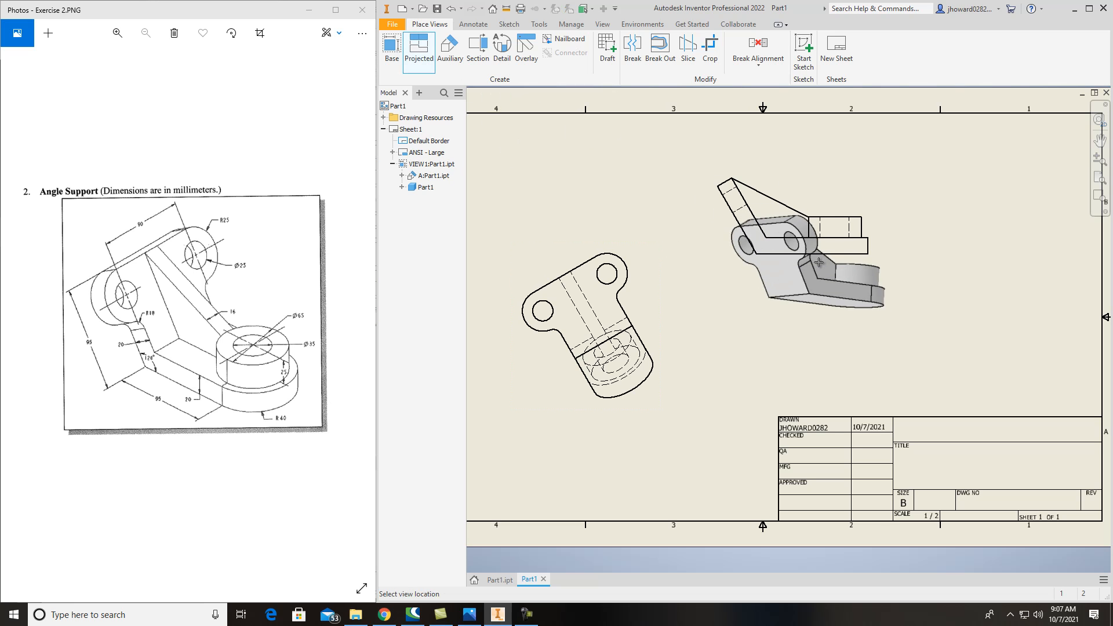
key(Escape)
click(424, 59)
click(838, 266)
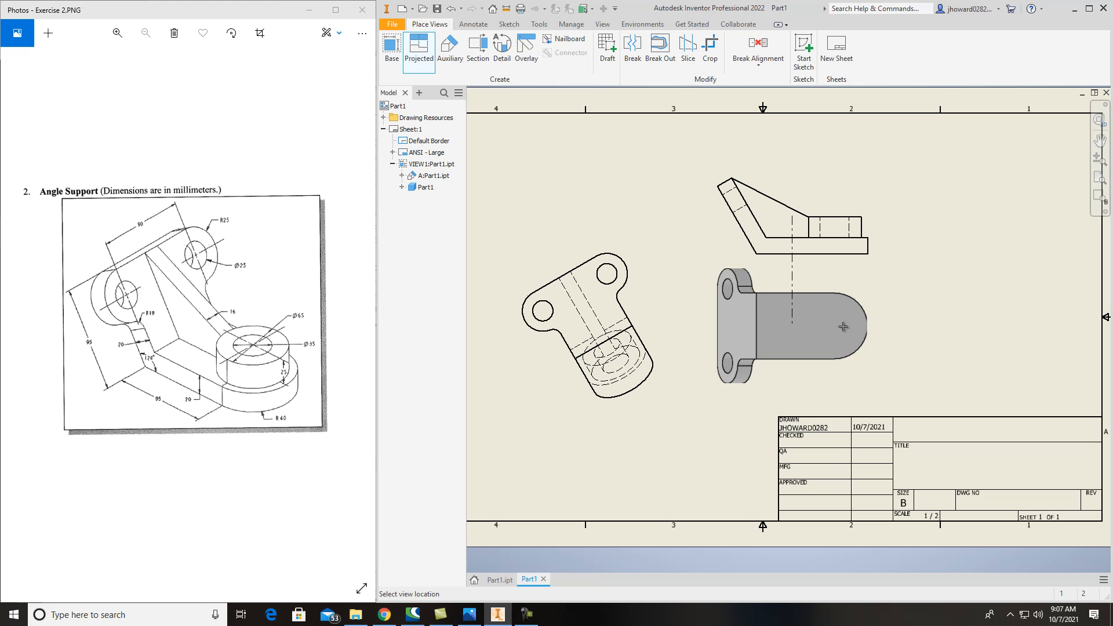
click(829, 326)
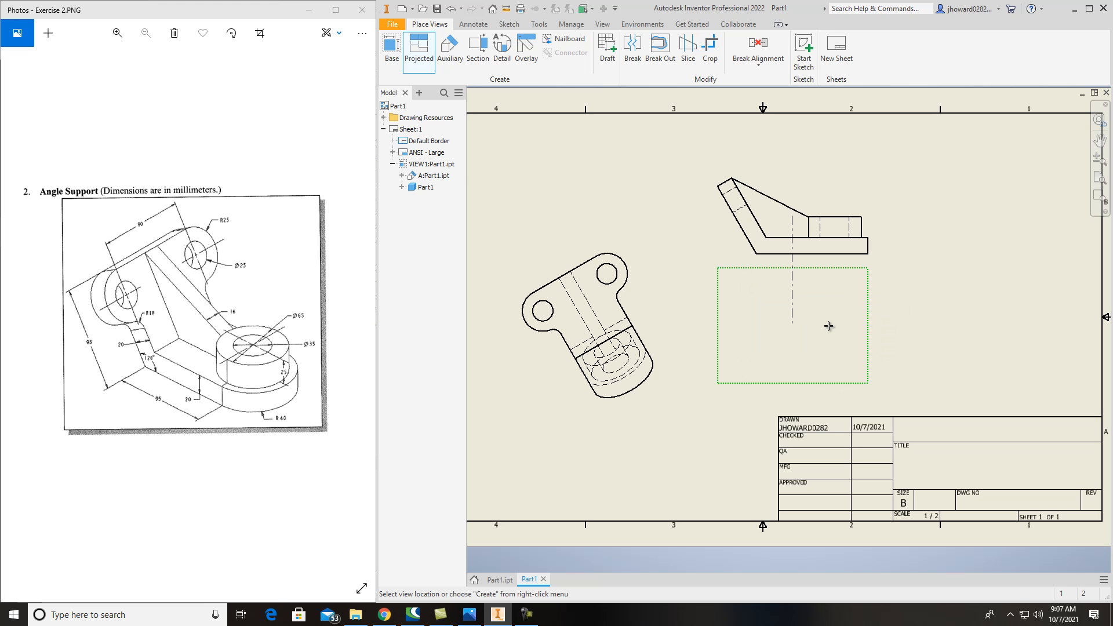
right_click(829, 326)
click(865, 331)
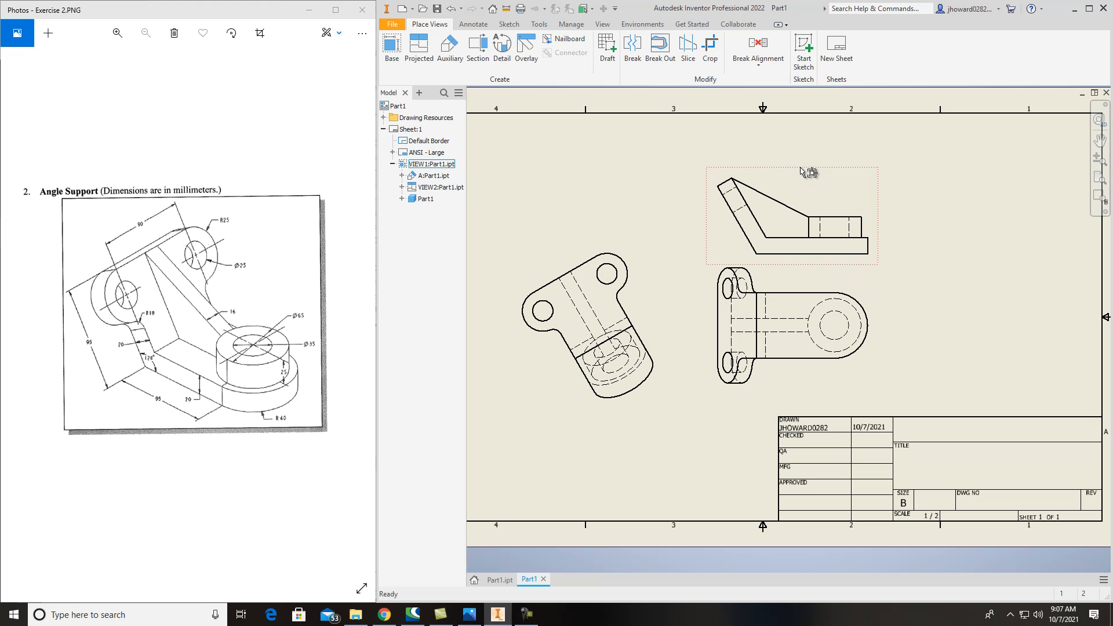
click(823, 287)
key(Delete)
click(734, 332)
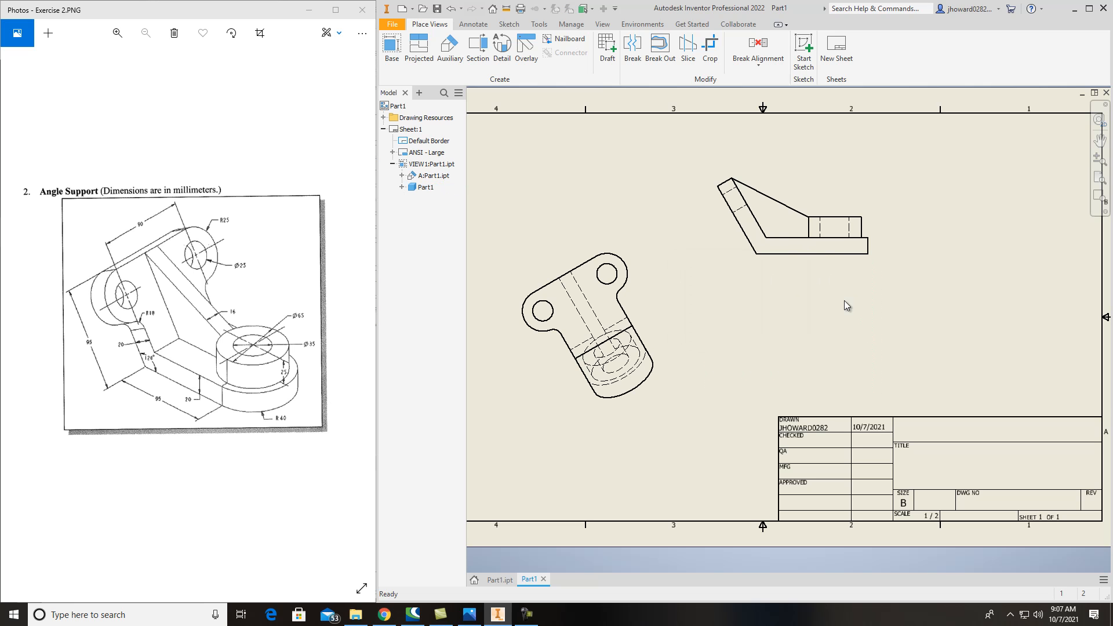
Move the base view lower on the sheet and project a top view directly above it.
drag(823, 267, 824, 351)
click(419, 50)
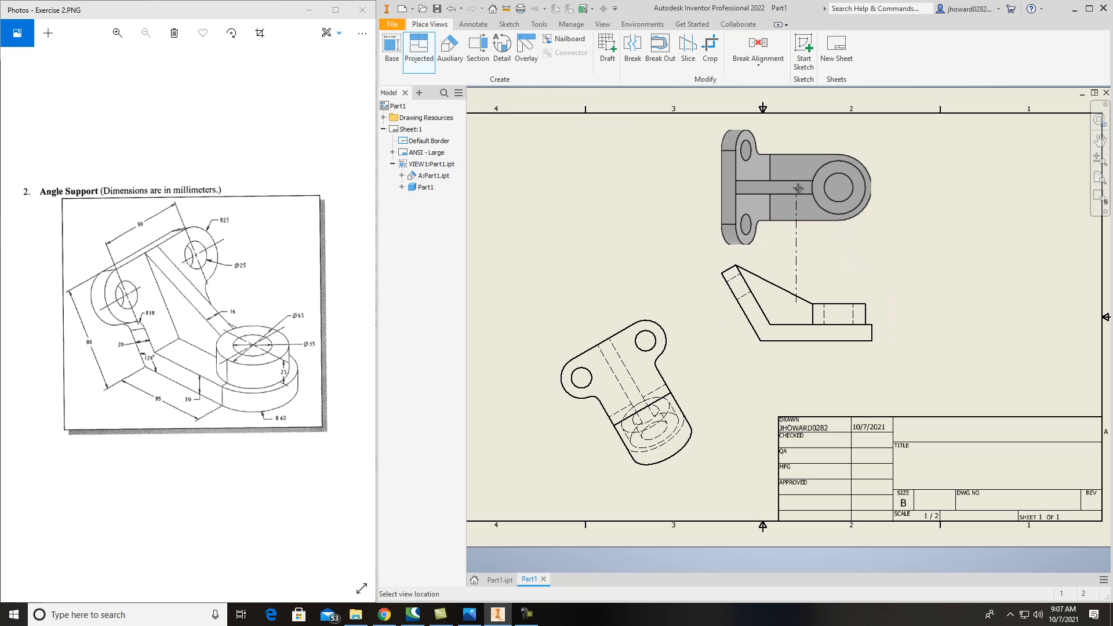
click(798, 187)
right_click(798, 187)
click(841, 188)
Reposition the base view slightly lower and farther left, and shift the auxiliary view farther down and away from it.
drag(815, 357, 817, 368)
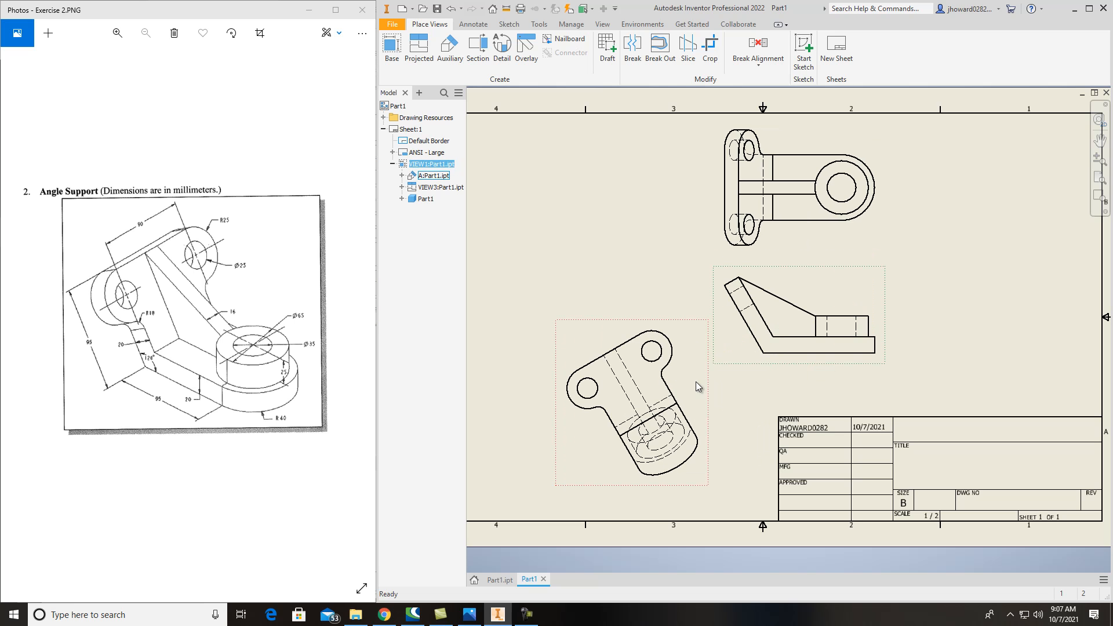
middle_drag(756, 377, 830, 331)
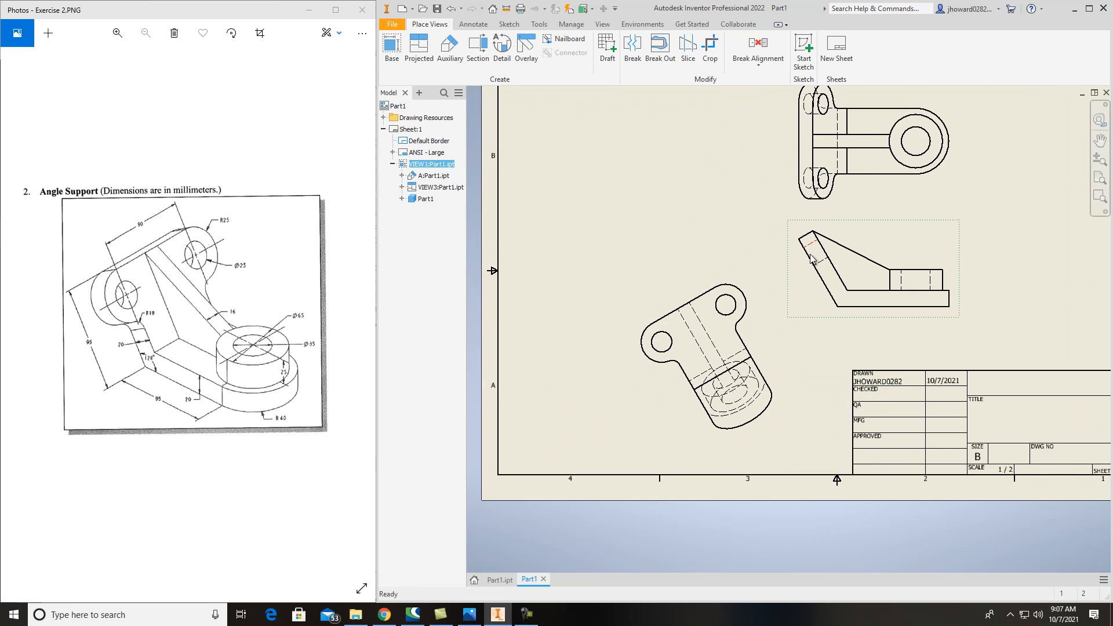
drag(790, 272, 758, 272)
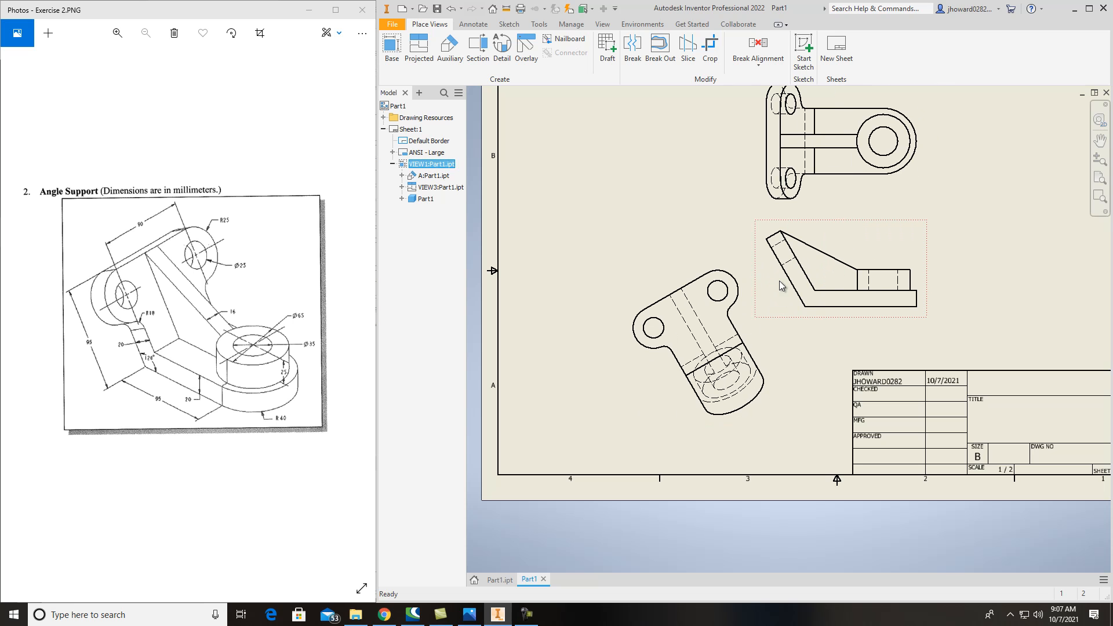
drag(623, 358, 604, 372)
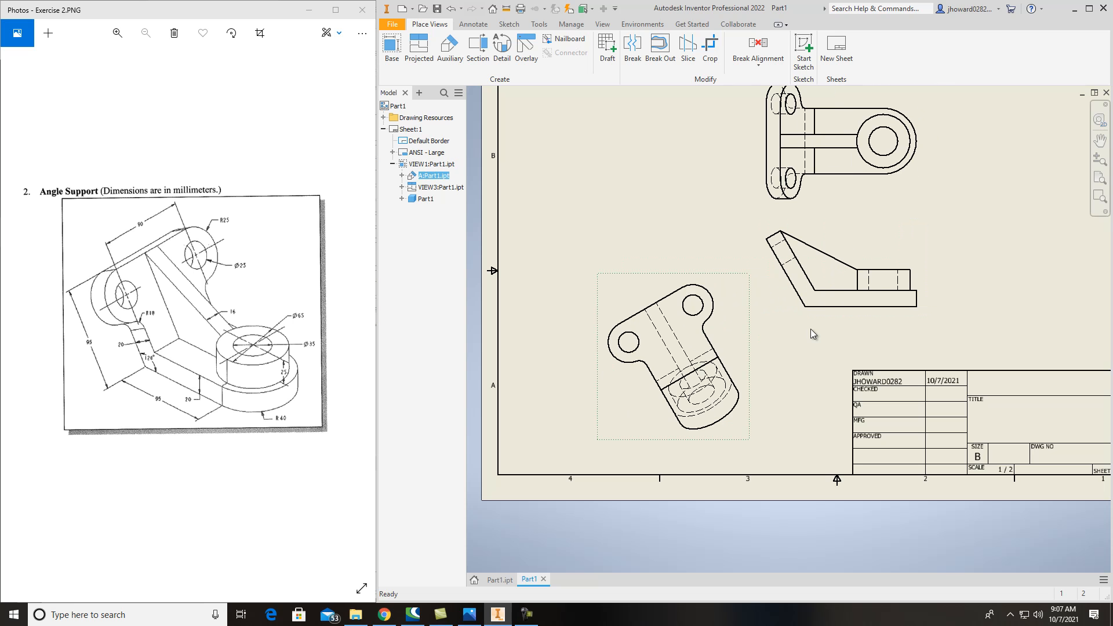
Try adding a shaded 1/2-scale base view of Part1.ipt in the Front orientation, and undo it.
scroll(811, 329, up, 3)
scroll(839, 276, down, 4)
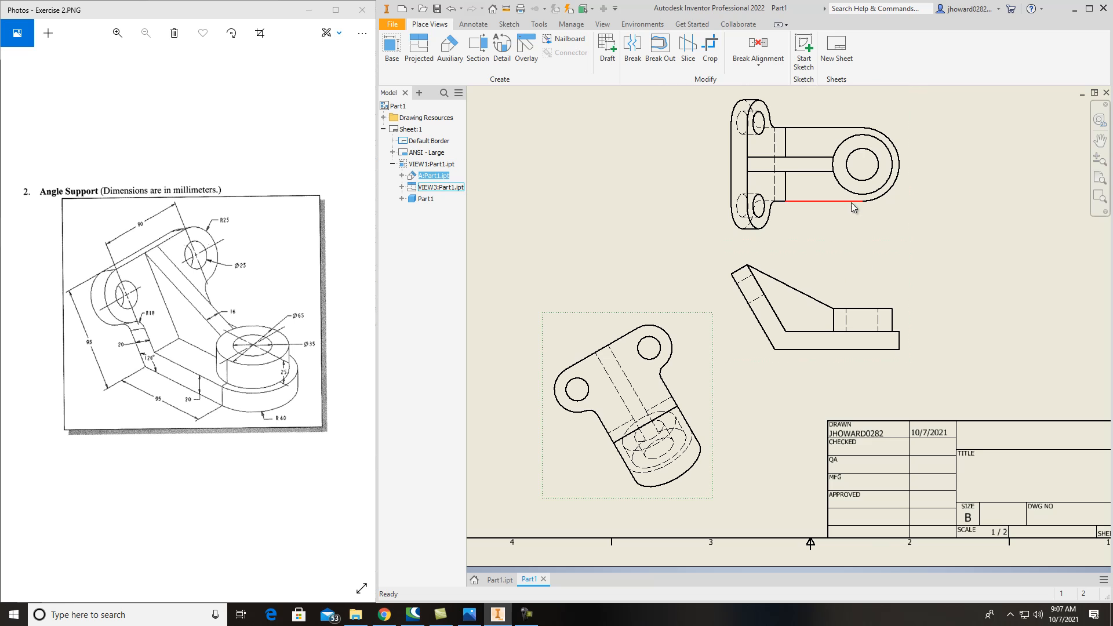
middle_drag(934, 291, 753, 308)
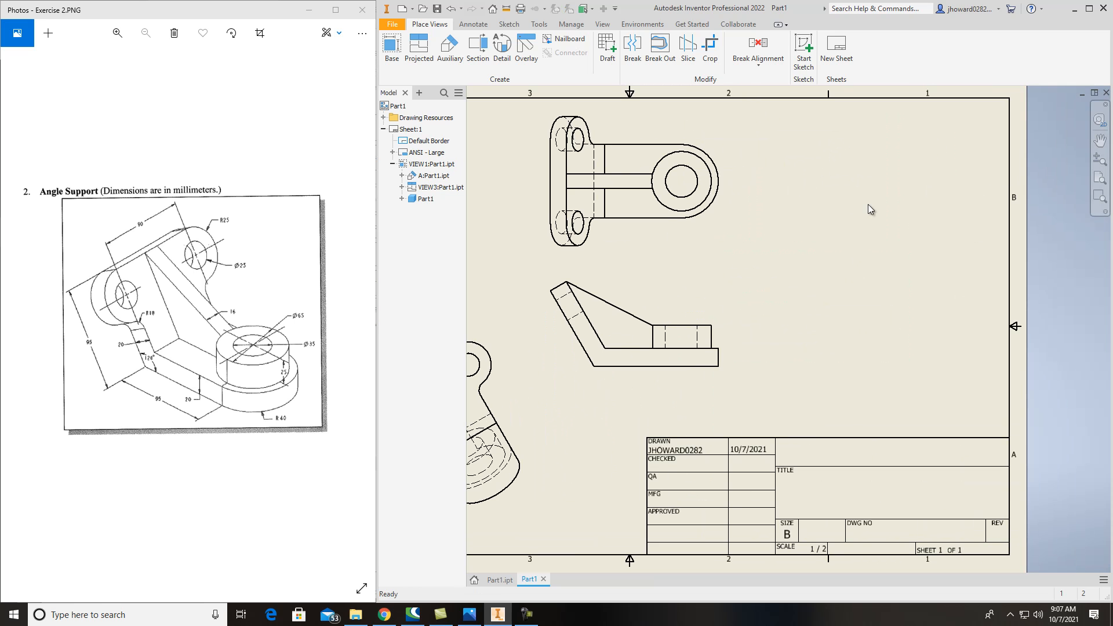
click(390, 54)
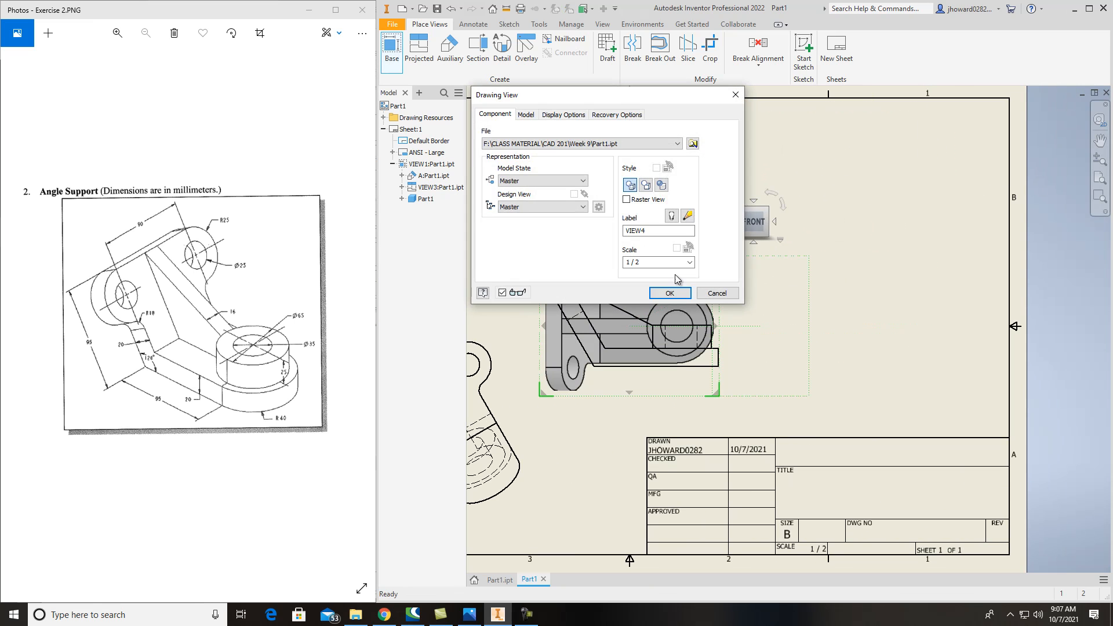
click(661, 185)
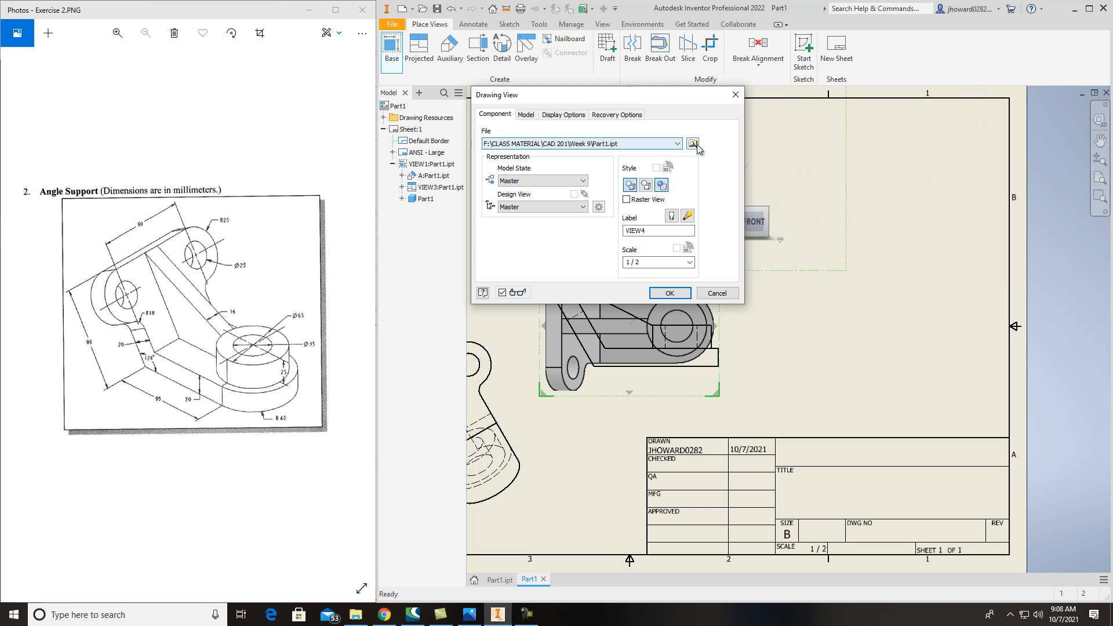
click(670, 293)
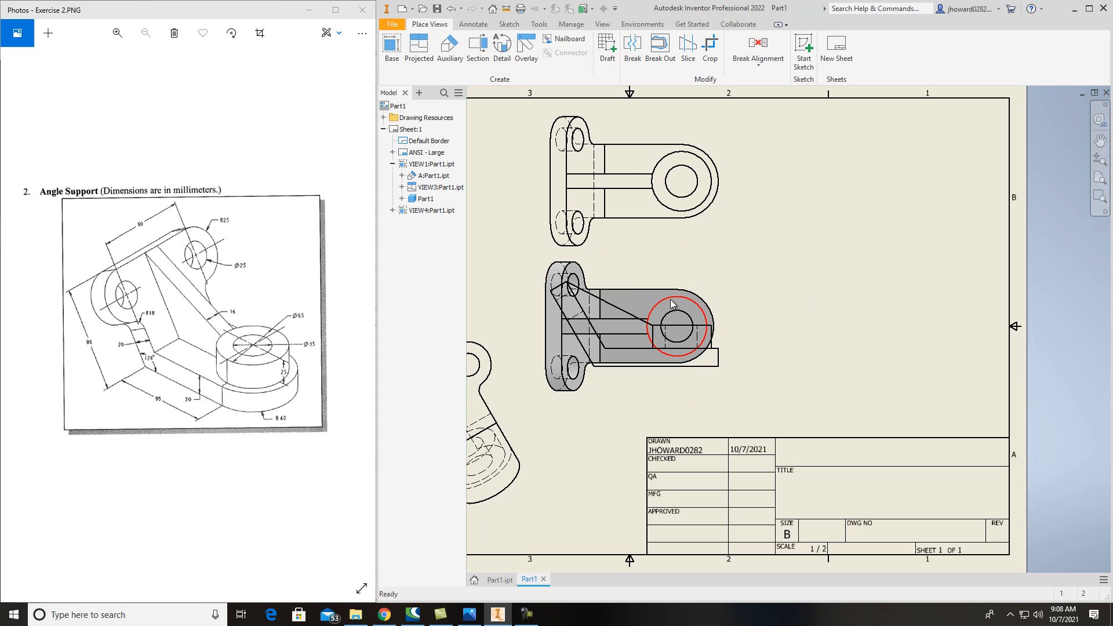
click(450, 8)
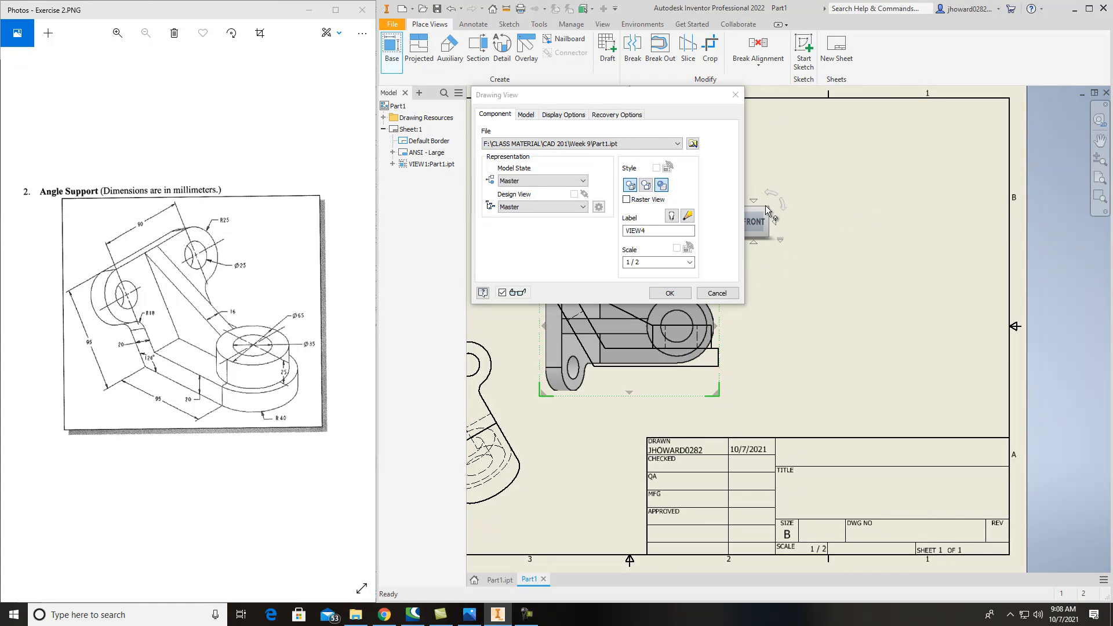
Create a shaded 1/2-scale isometric view of Part1.ipt right of the existing views, oriented like the exercise picture with the cylindrical boss facing up.
click(767, 208)
drag(637, 94, 416, 99)
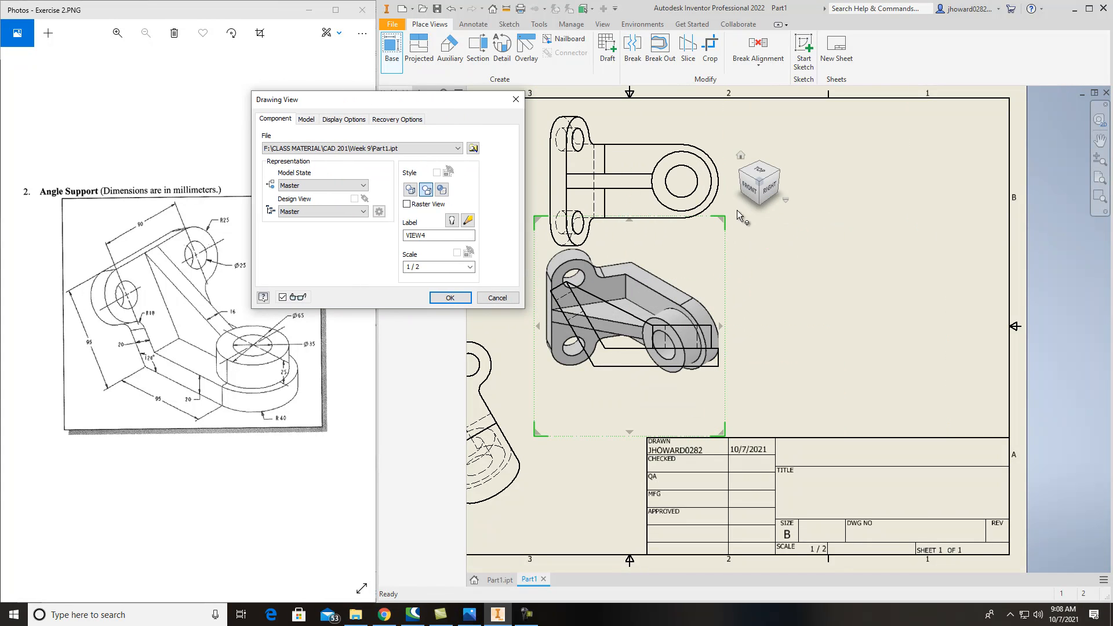
mouse_move(720, 231)
mouse_down()
mouse_move(905, 194)
mouse_move(971, 149)
mouse_up()
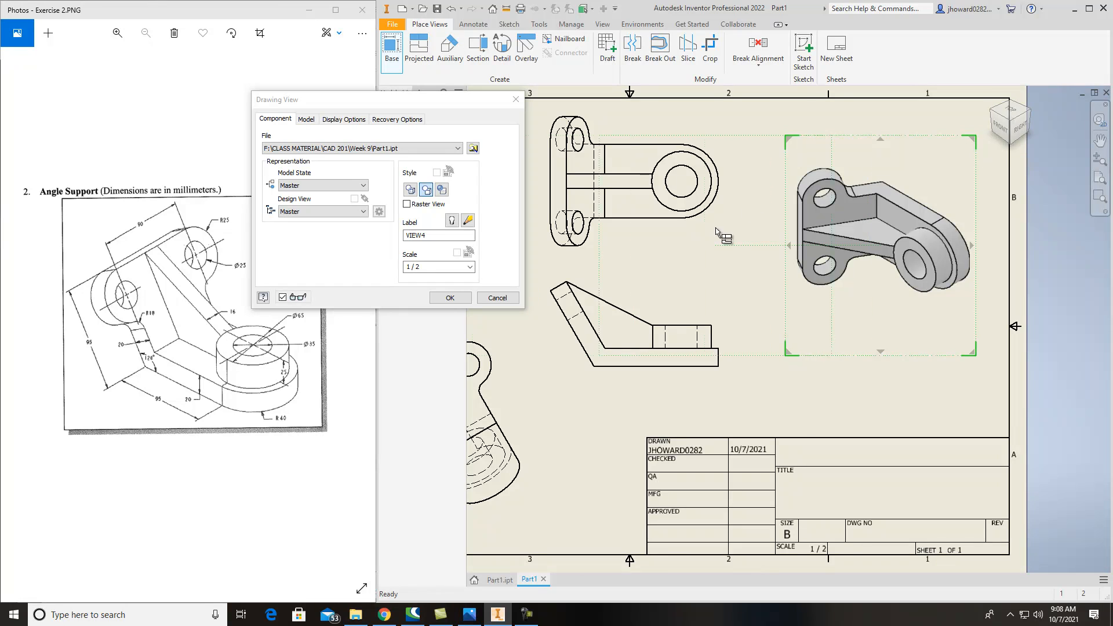
click(1007, 137)
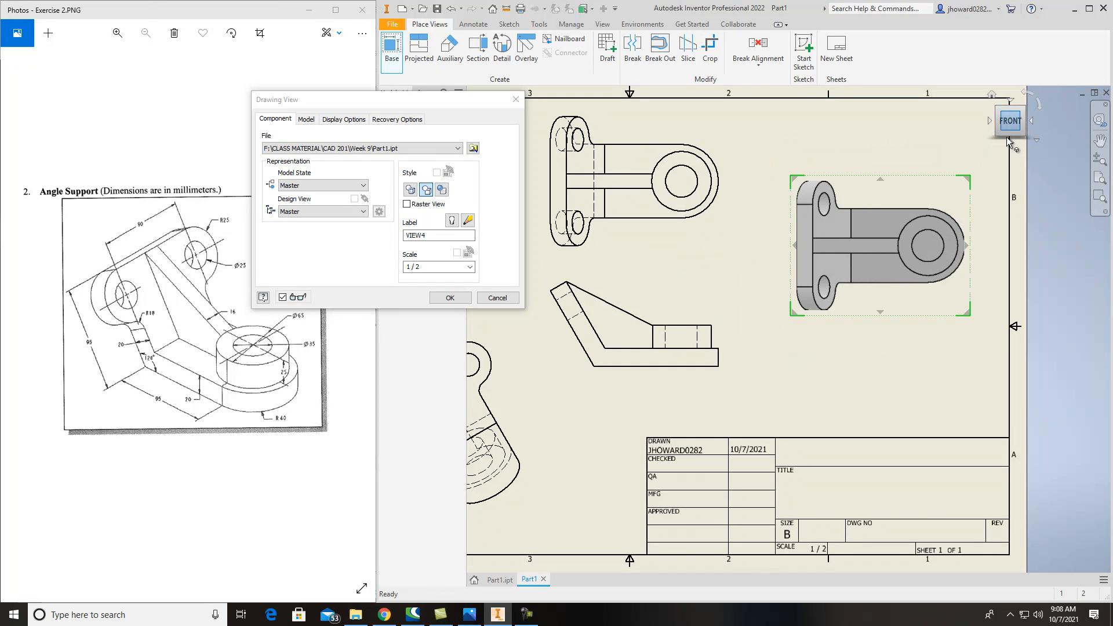
click(1010, 141)
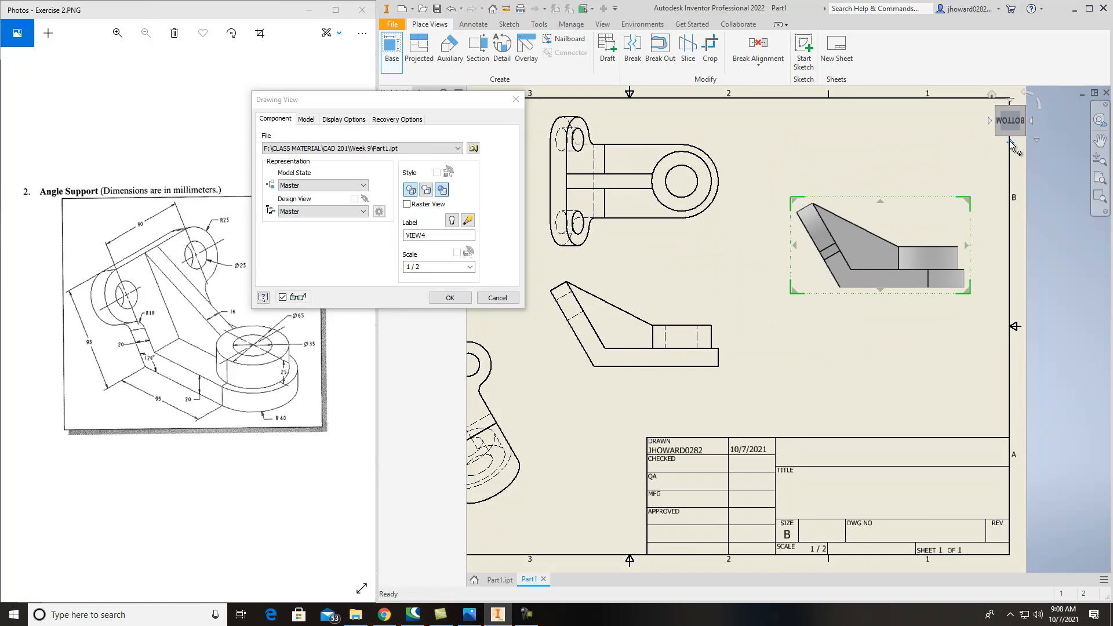
click(1025, 108)
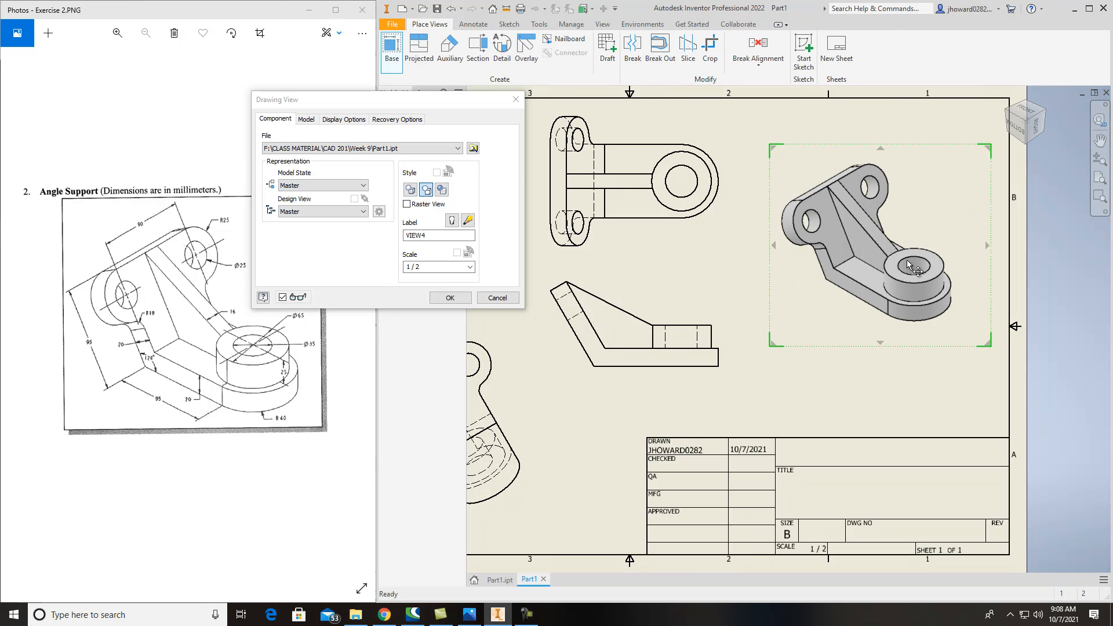
click(468, 298)
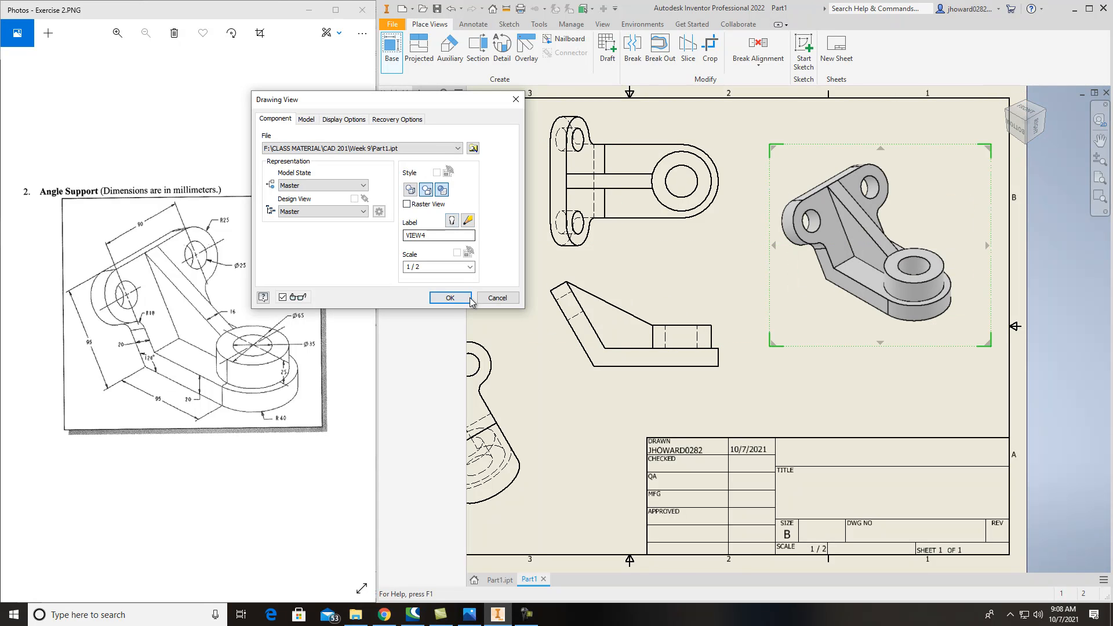
Move the shaded isometric view up and right into the sheet's upper-right corner, clear of the other views.
drag(933, 156, 969, 103)
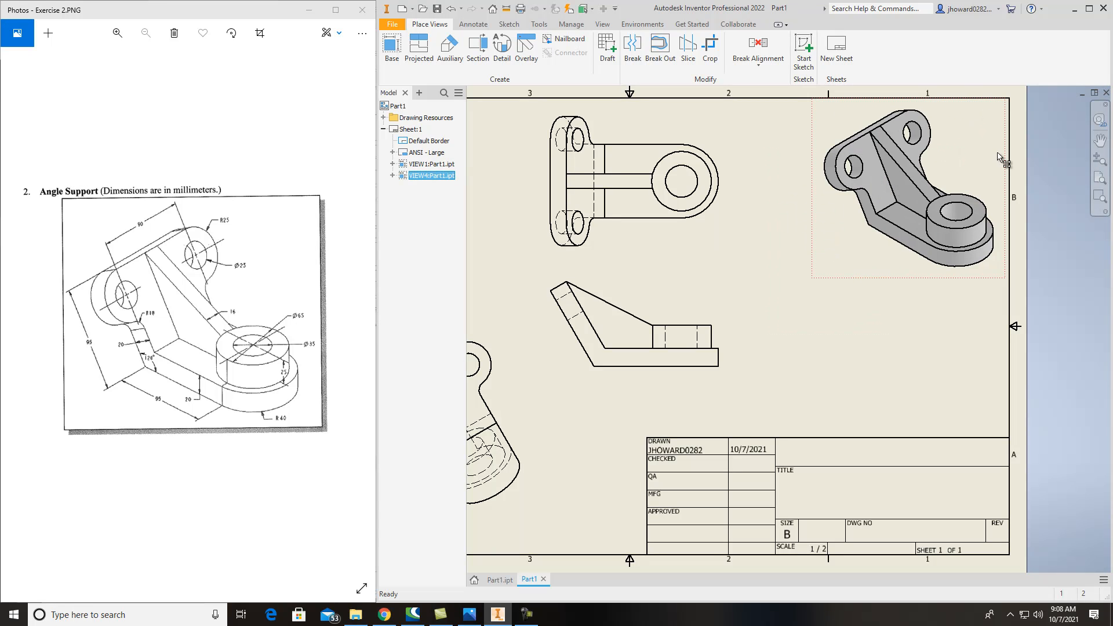
click(942, 323)
scroll(933, 320, down, 3)
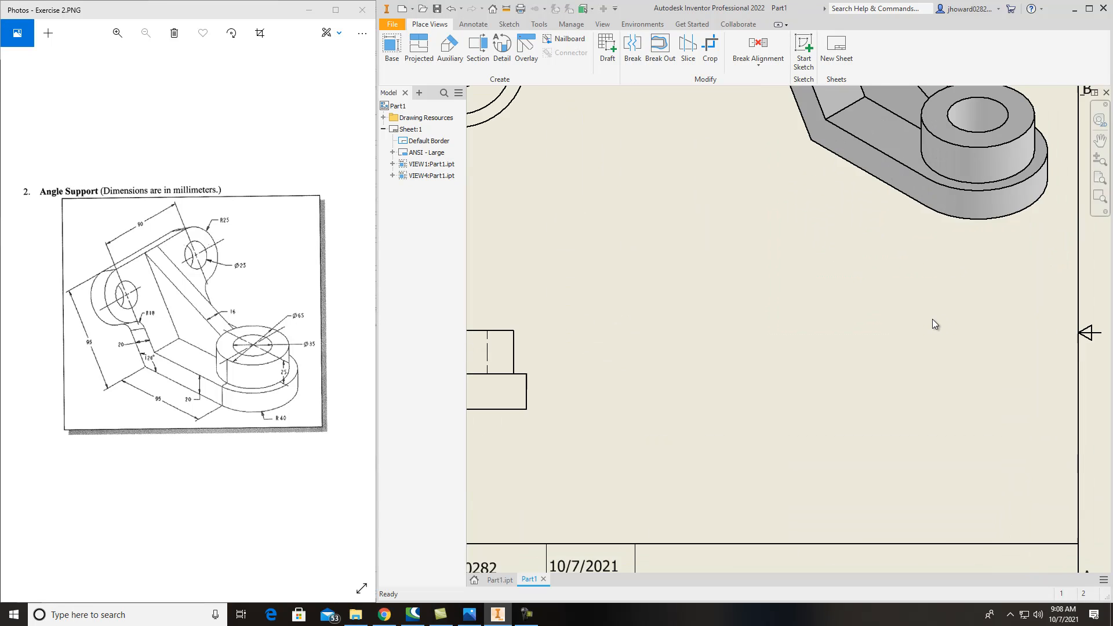
scroll(933, 321, up, 5)
middle_drag(920, 373, 930, 354)
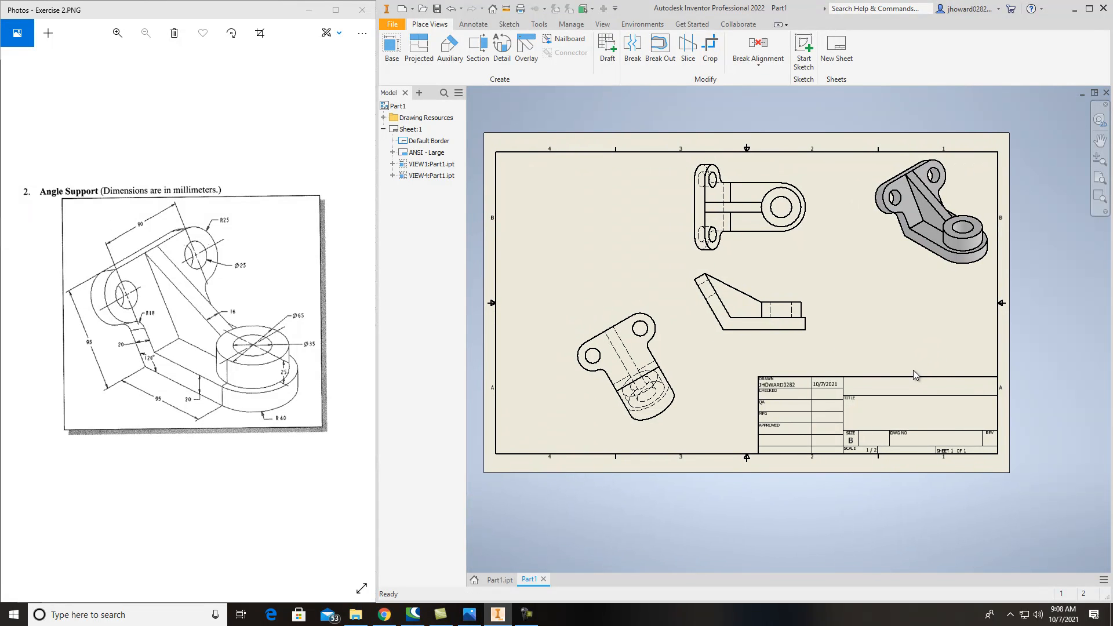